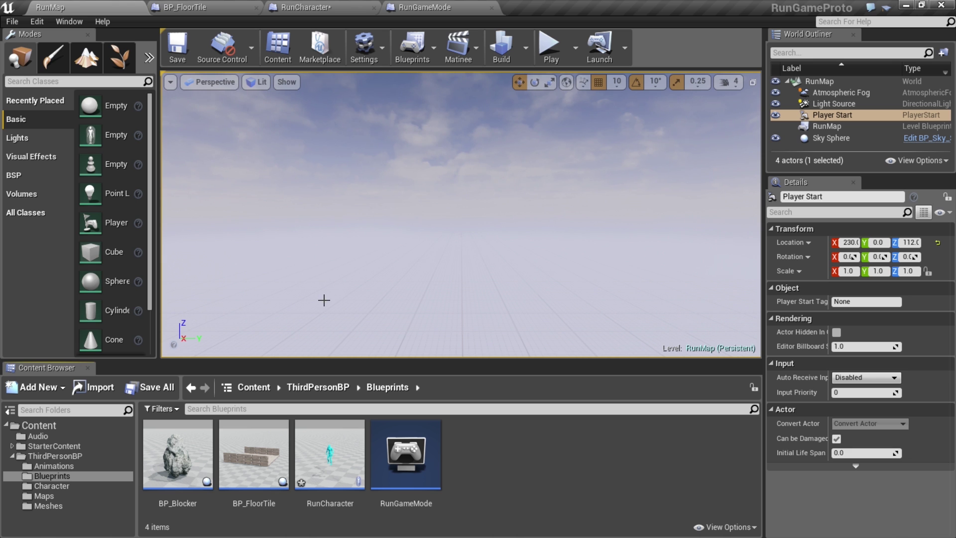
Create an Actor-based Blueprint class named BP_Item in the Blueprints folder.
{"action": "left_click", "coordinate": [51, 476]}
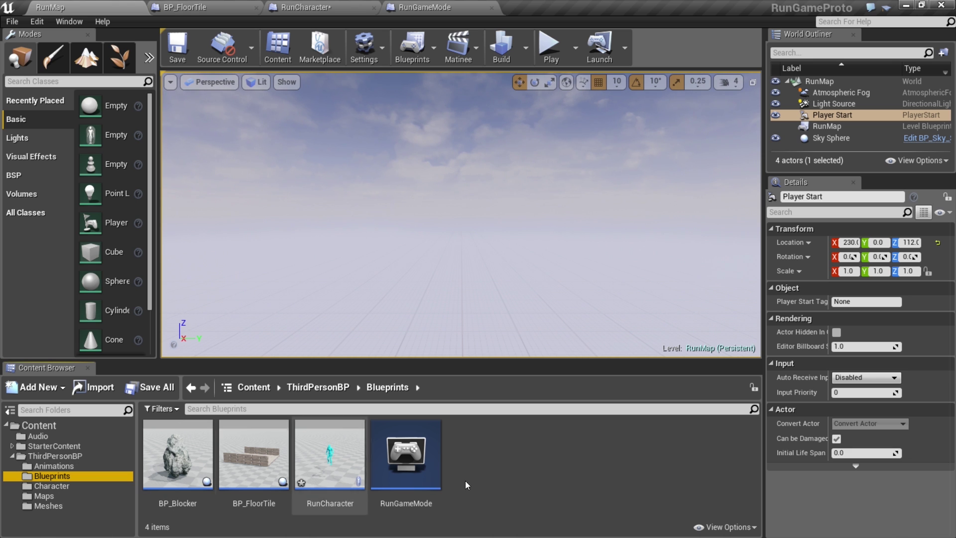
{"action": "right_click", "coordinate": [495, 453]}
{"action": "left_click", "coordinate": [562, 289]}
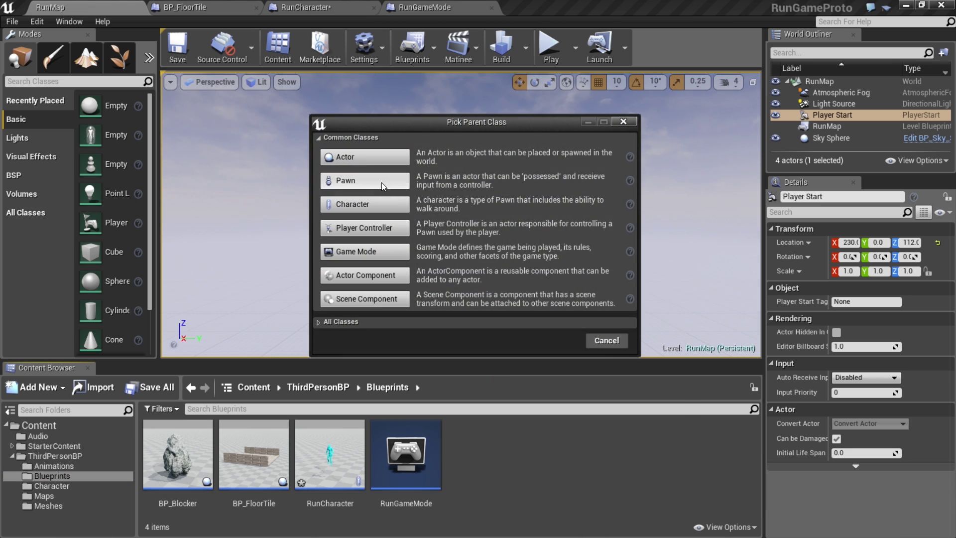
{"action": "left_click", "coordinate": [365, 157]}
{"action": "type", "text": "BP_It"}
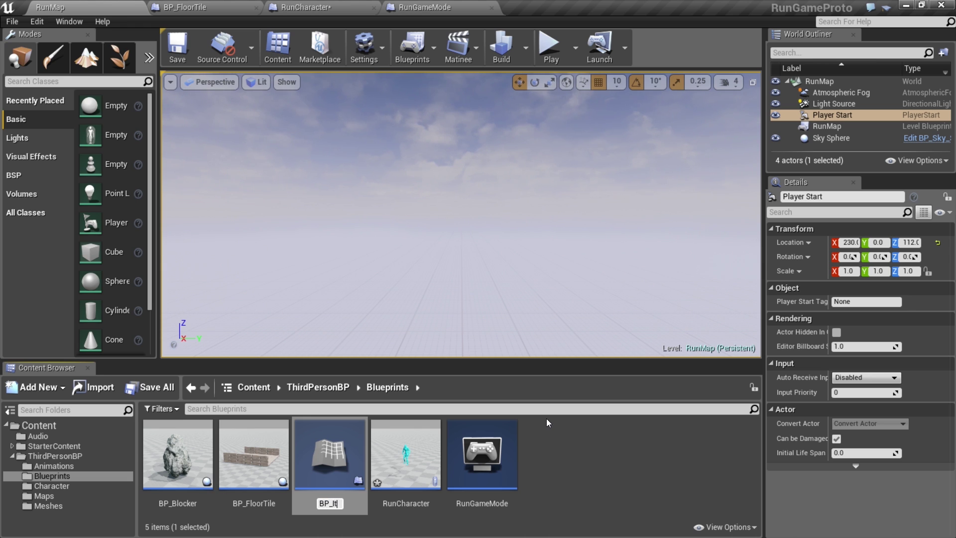
{"action": "type", "text": "em"}
{"action": "key", "text": "Return"}
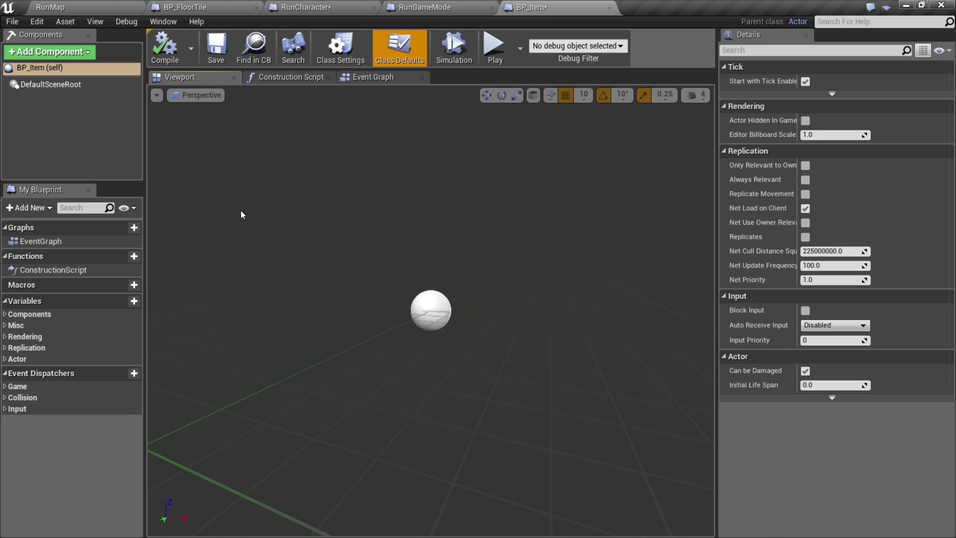
Add a Scene component to BP_Item as its root.
{"action": "left_click", "coordinate": [68, 55]}
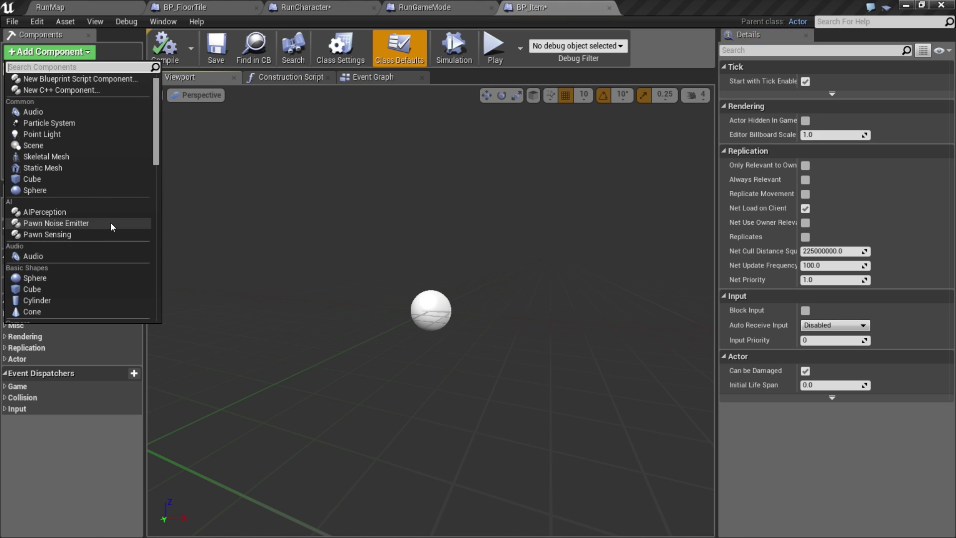
{"action": "scroll", "coordinate": [111, 218], "scroll_direction": "down", "scroll_amount": 2}
{"action": "scroll", "coordinate": [112, 217], "scroll_direction": "down", "scroll_amount": 20}
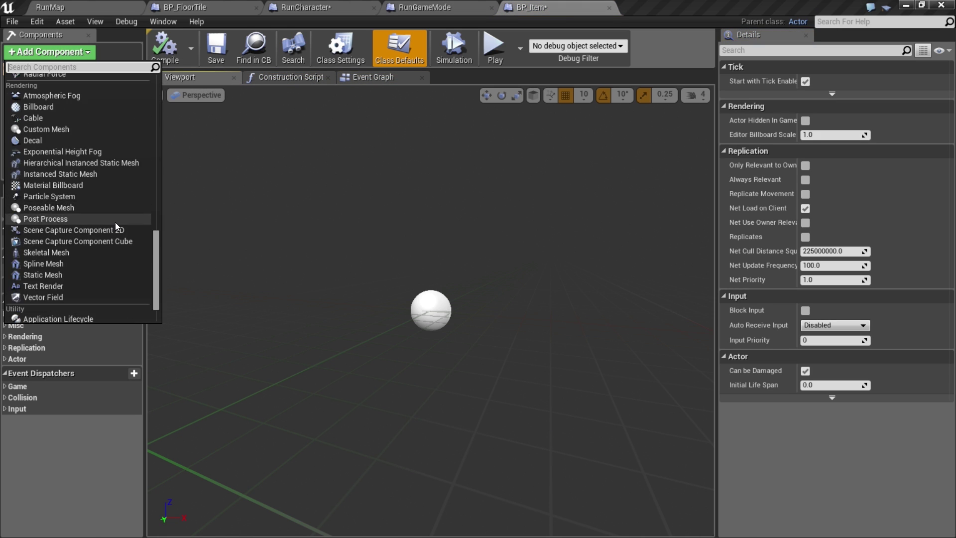
{"action": "left_click", "coordinate": [54, 306]}
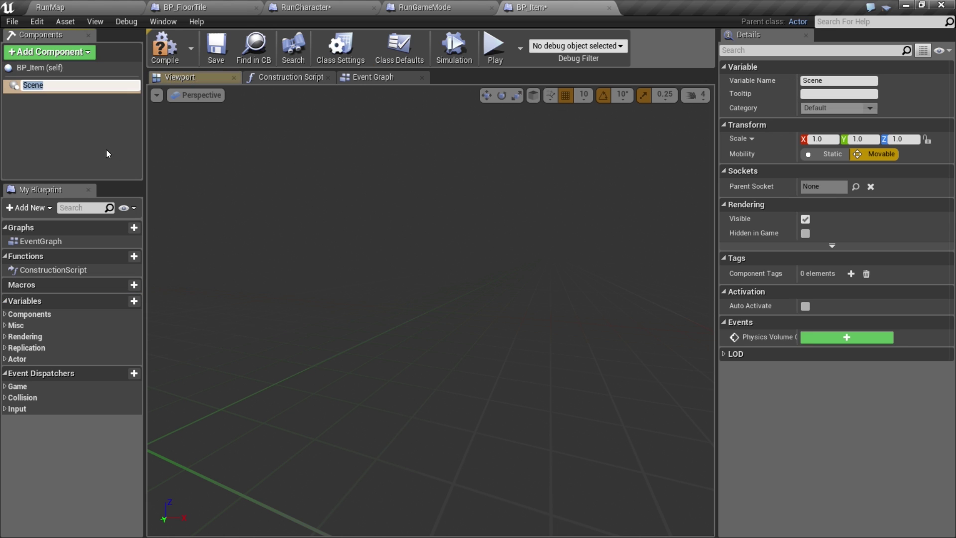
{"action": "left_click", "coordinate": [61, 128]}
Add a Static Mesh component and assign it the Shape_Torus mesh.
{"action": "left_click", "coordinate": [68, 54]}
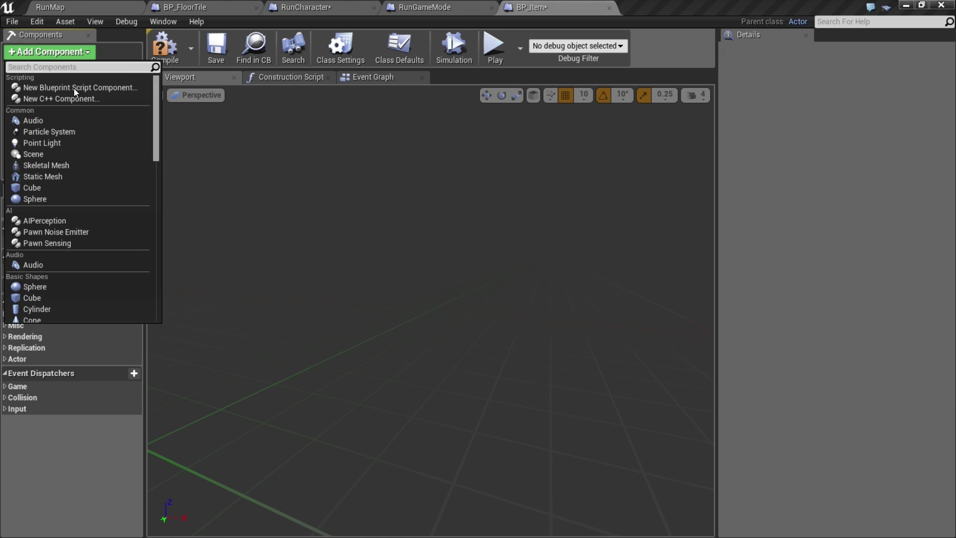
{"action": "left_click", "coordinate": [57, 178]}
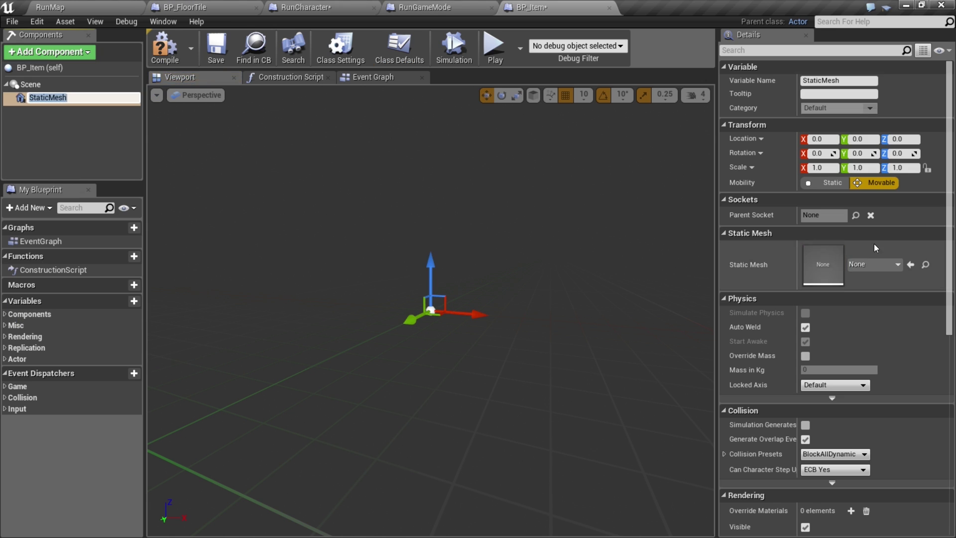
{"action": "left_click", "coordinate": [864, 262]}
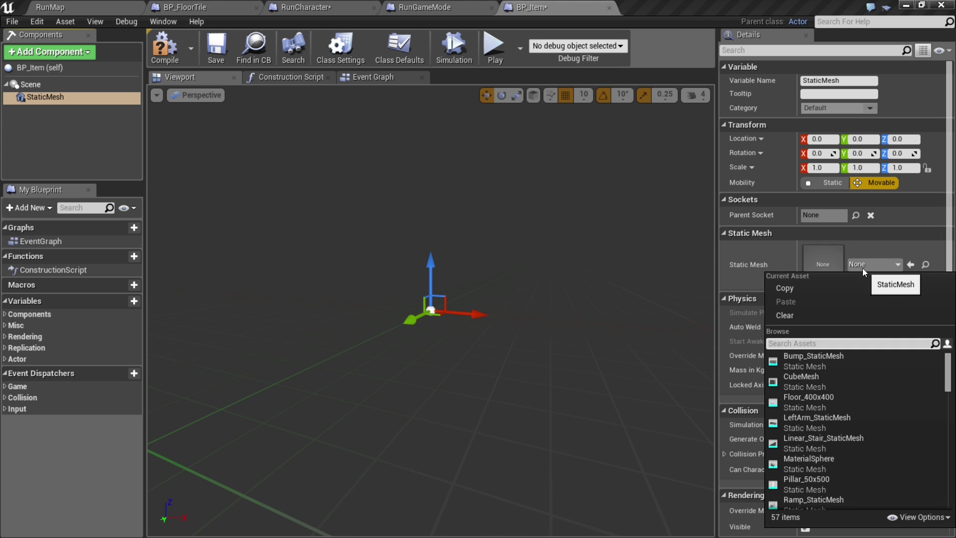
{"action": "type", "text": "torus"}
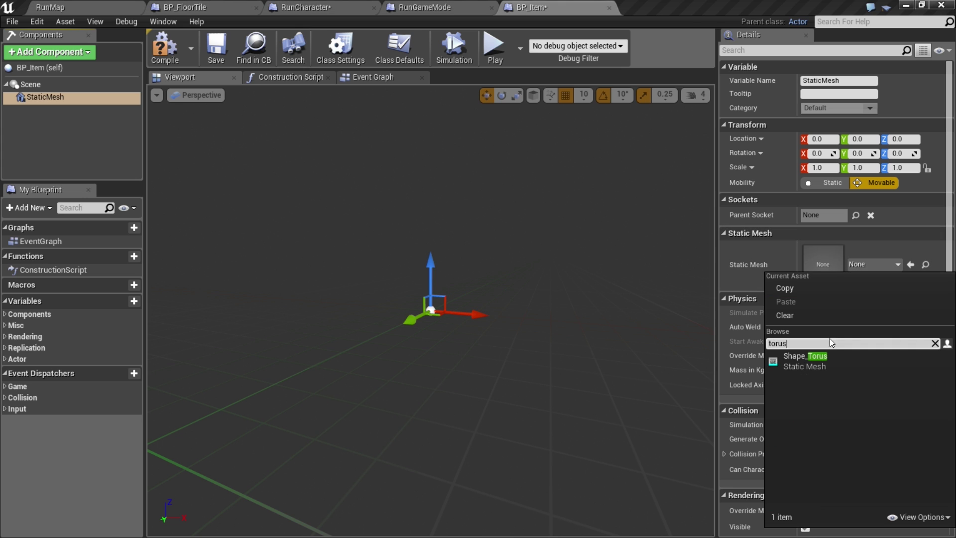
{"action": "left_click", "coordinate": [815, 364]}
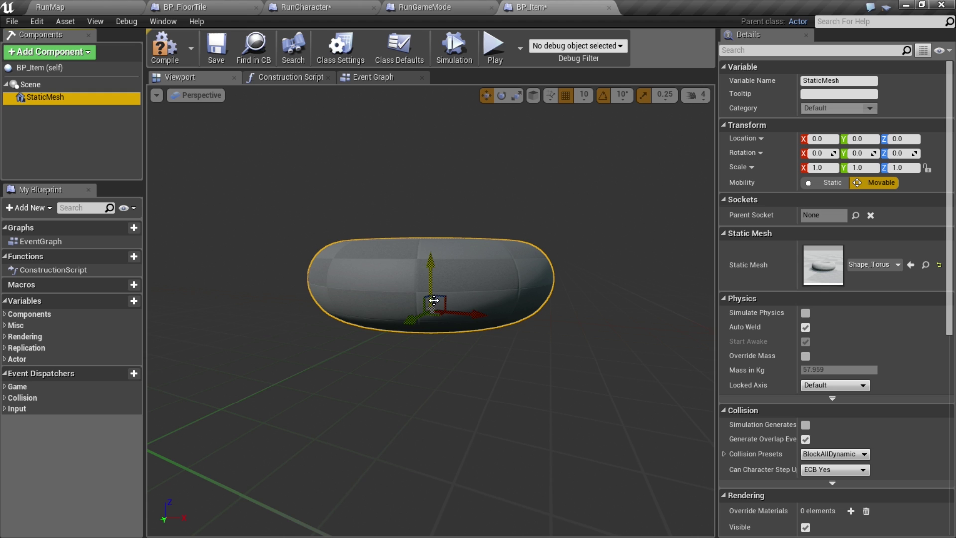
Rotate the torus to -90 on X so it stands upright.
{"action": "key", "text": "e"}
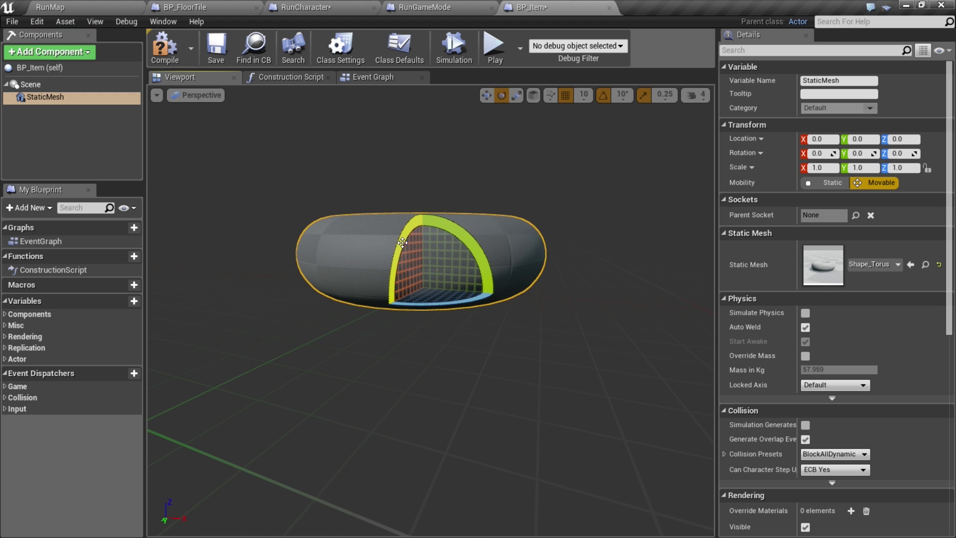
{"action": "left_click_drag", "start_coordinate": [463, 260], "coordinate": [498, 213]}
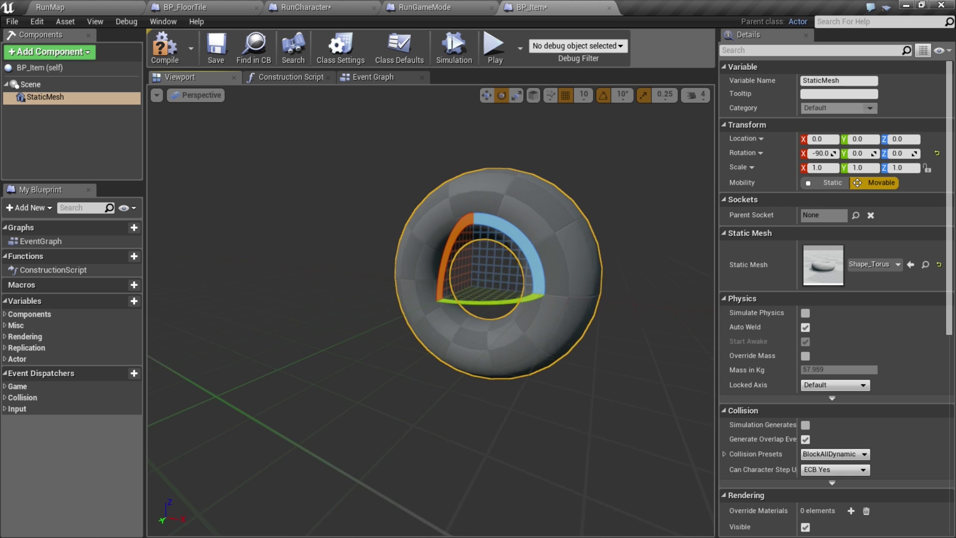
{"action": "right_click_drag", "start_coordinate": [498, 213], "coordinate": [501, 218]}
{"action": "left_click_drag", "start_coordinate": [500, 219], "coordinate": [438, 219], "text": "alt"}
Set grid snap to 5 and move the torus to about 15 on Y.
{"action": "key", "text": "r"}
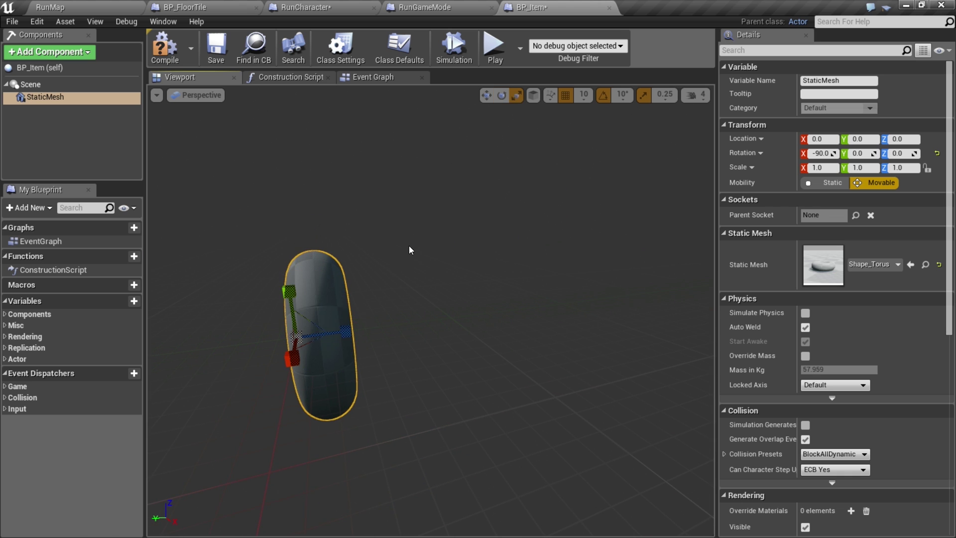
{"action": "key", "text": "w"}
{"action": "left_click_drag", "start_coordinate": [344, 330], "coordinate": [333, 333]}
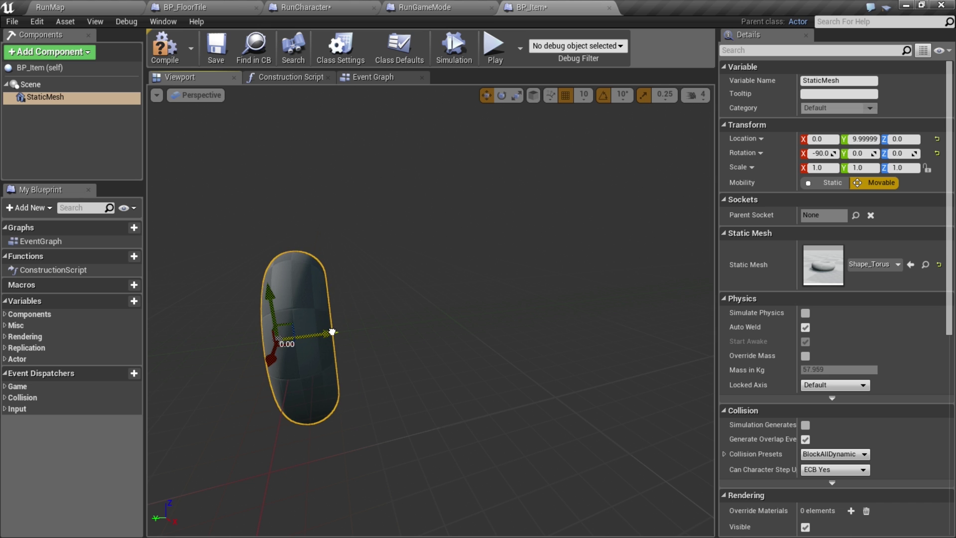
{"action": "left_click", "coordinate": [583, 95]}
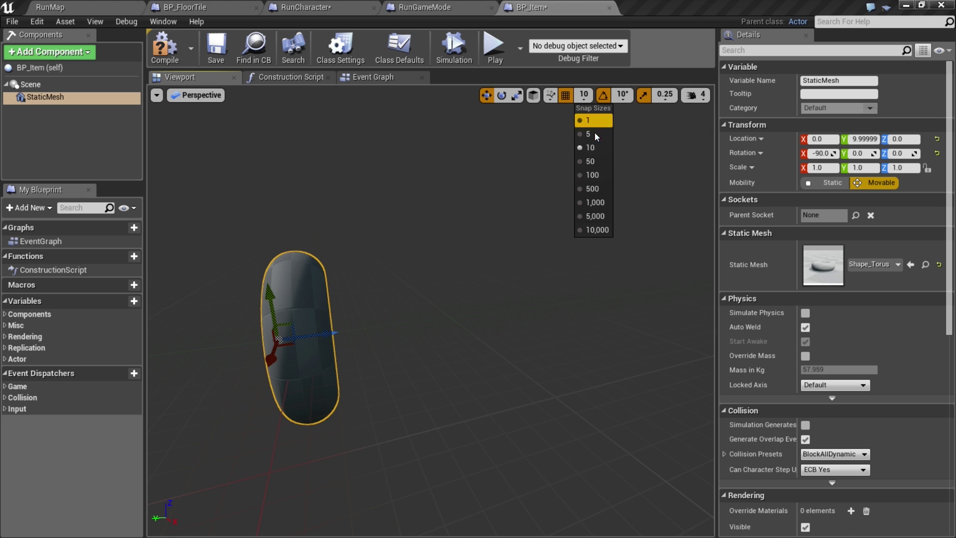
{"action": "left_click", "coordinate": [595, 134]}
{"action": "mouse_move", "coordinate": [324, 334]}
{"action": "left_mouse_down"}
{"action": "mouse_move", "coordinate": [312, 335]}
{"action": "mouse_move", "coordinate": [349, 350]}
{"action": "mouse_move", "coordinate": [324, 349]}
{"action": "mouse_move", "coordinate": [349, 343]}
{"action": "mouse_move", "coordinate": [328, 319]}
{"action": "left_mouse_up"}
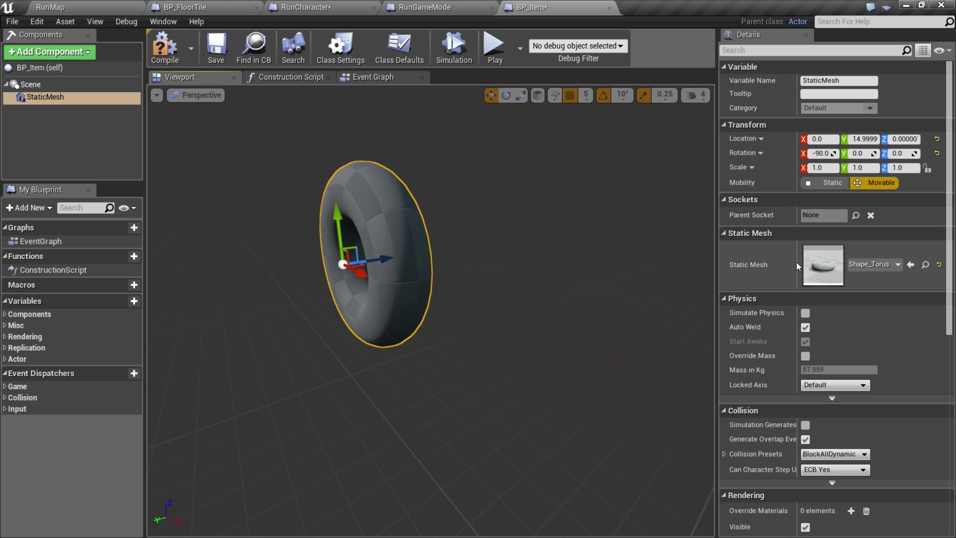
Set Shape_Torus's Element 0 material to M_Metal_Gold and save the mesh.
{"action": "double_click", "coordinate": [823, 255]}
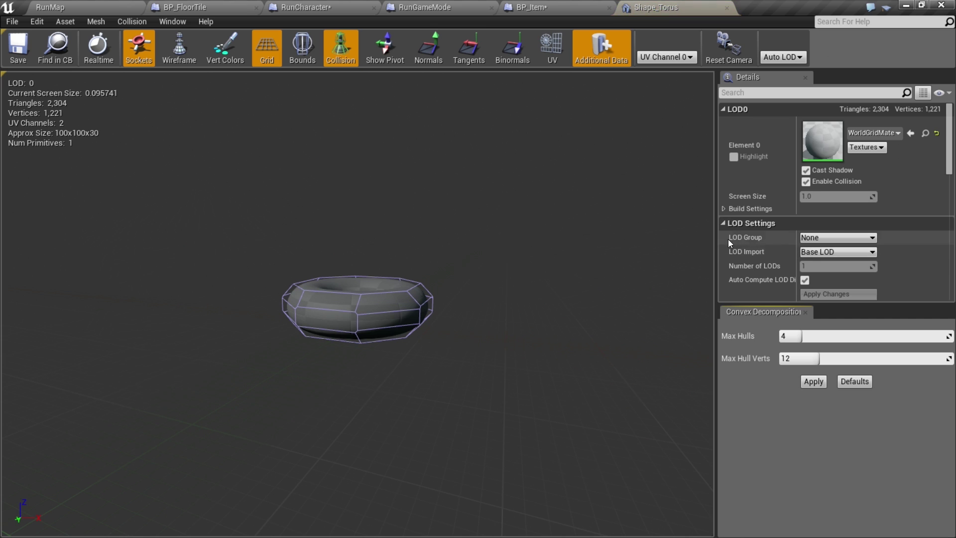
{"action": "left_click", "coordinate": [876, 133]}
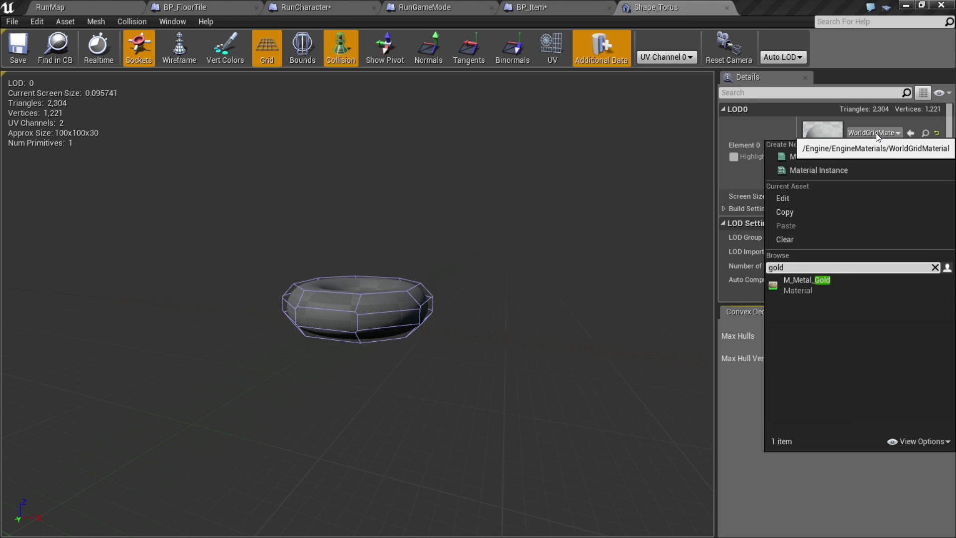
{"action": "left_click", "coordinate": [819, 286]}
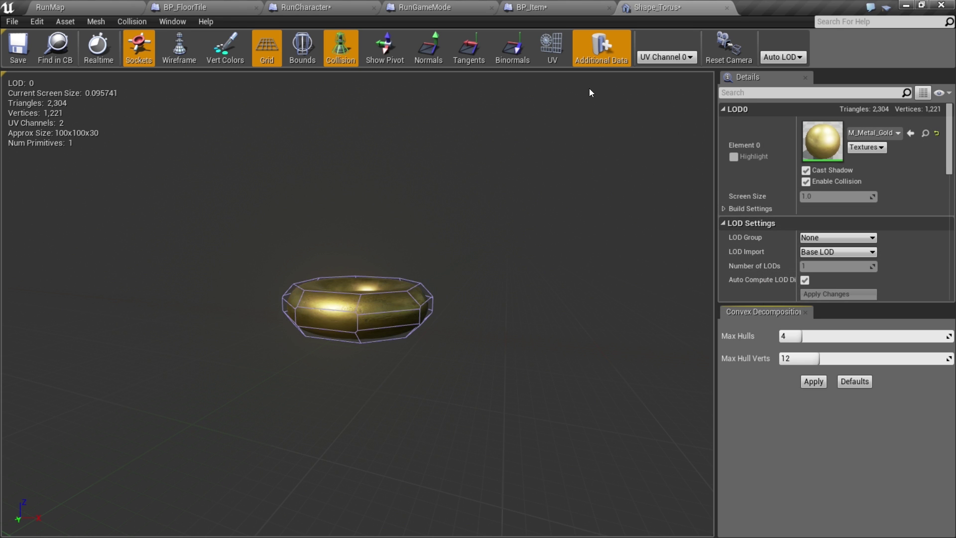
{"action": "left_click", "coordinate": [17, 47]}
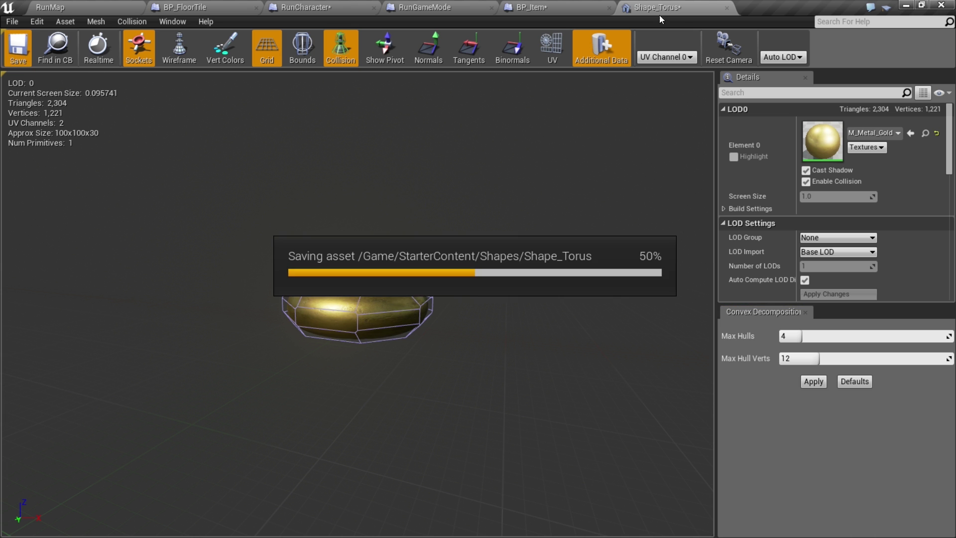
{"action": "left_click", "coordinate": [727, 8]}
{"action": "left_click_drag", "start_coordinate": [596, 217], "coordinate": [470, 263]}
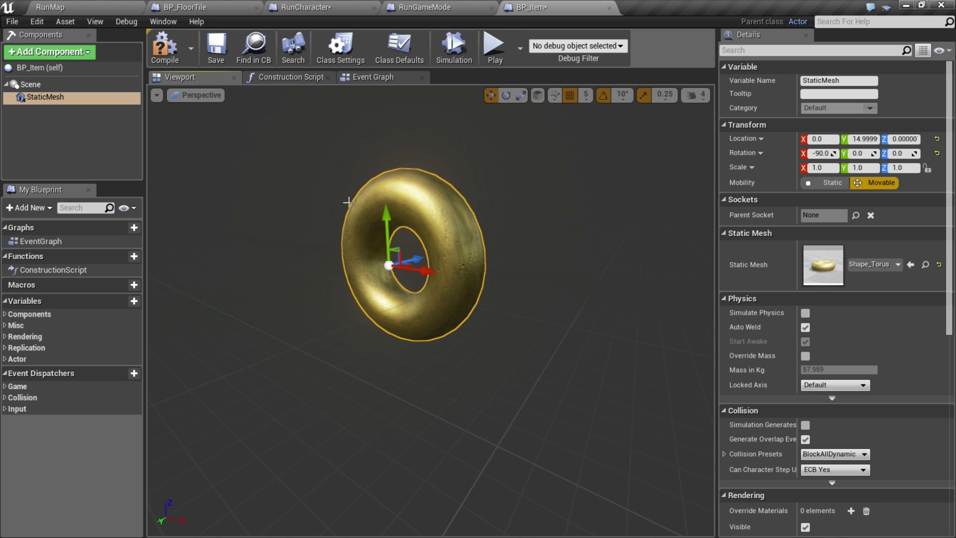
Add a Point Light component and lower it to Z -60 below the torus.
{"action": "left_click", "coordinate": [57, 54]}
{"action": "scroll", "coordinate": [101, 238], "scroll_direction": "down", "scroll_amount": 3}
{"action": "scroll", "coordinate": [102, 238], "scroll_direction": "down", "scroll_amount": 5}
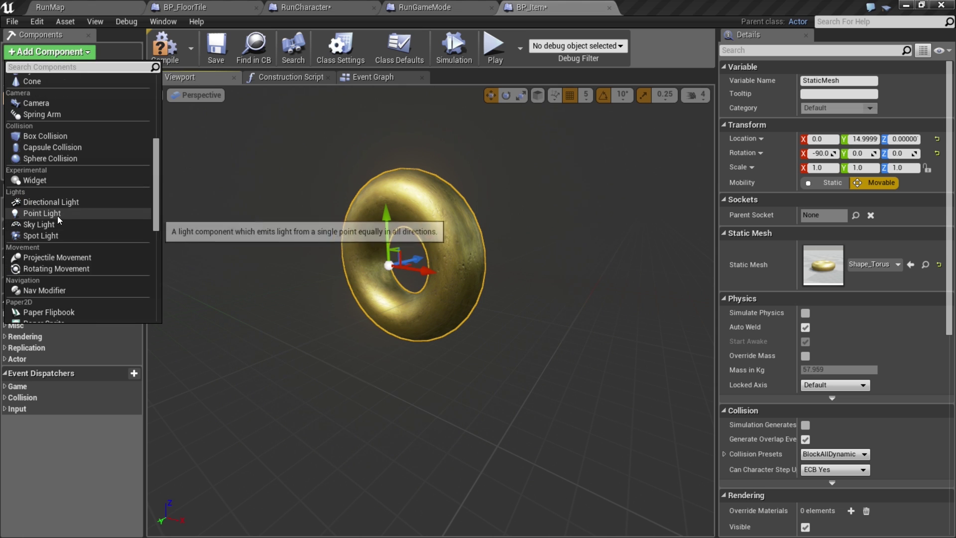
{"action": "left_click", "coordinate": [56, 214]}
{"action": "left_click_drag", "start_coordinate": [409, 221], "coordinate": [407, 313]}
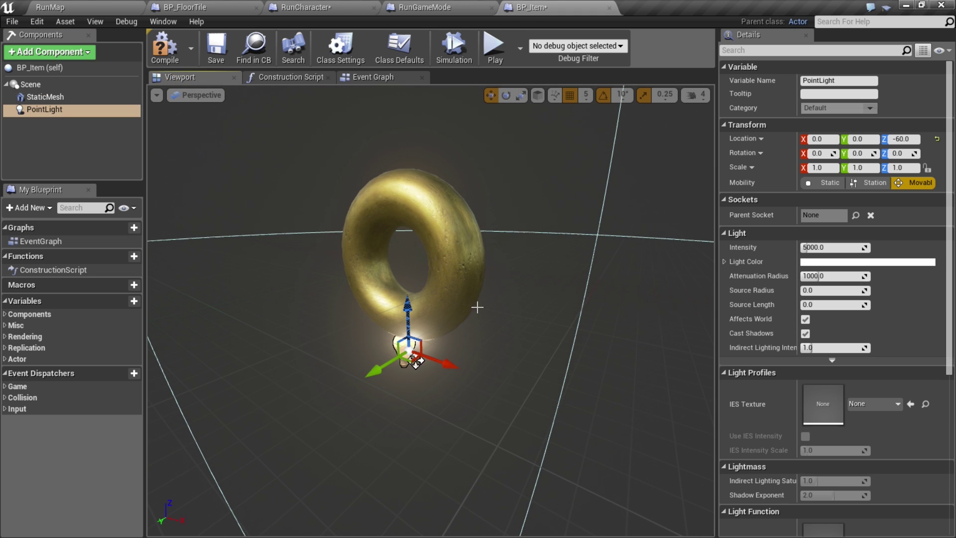
Set the point light intensity to 2000 and its colour to pale yellow.
{"action": "left_click", "coordinate": [826, 247]}
{"action": "type", "text": "2000"}
{"action": "key", "text": "Return"}
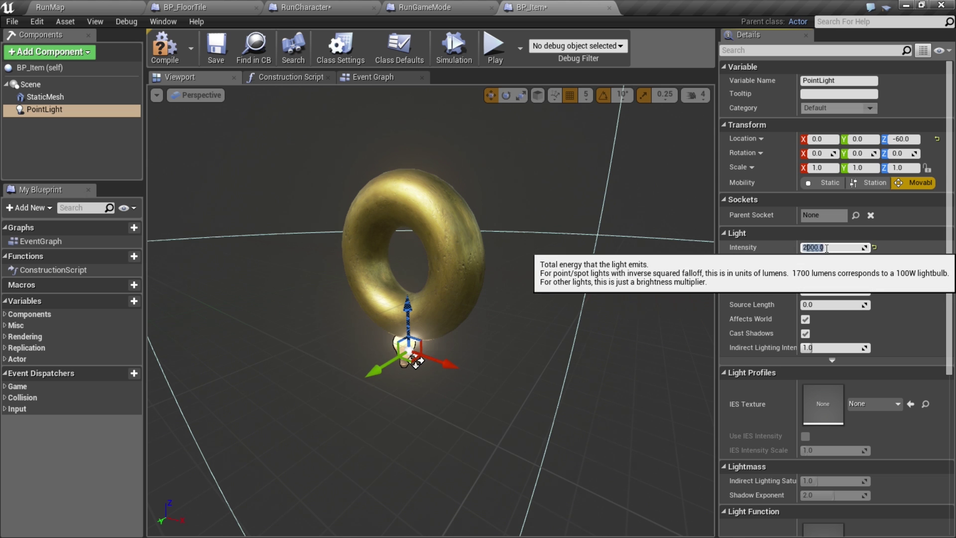
{"action": "left_click", "coordinate": [820, 262]}
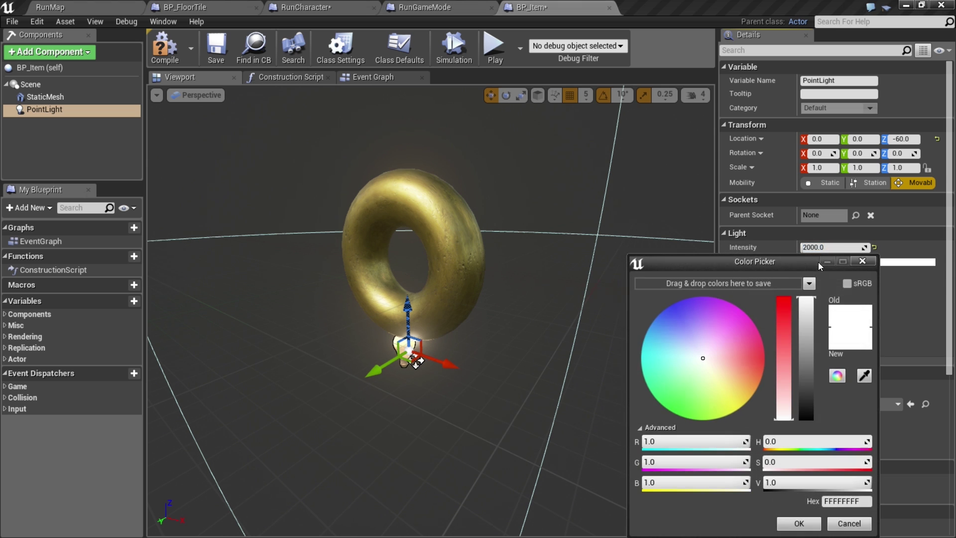
{"action": "double_click", "coordinate": [719, 386]}
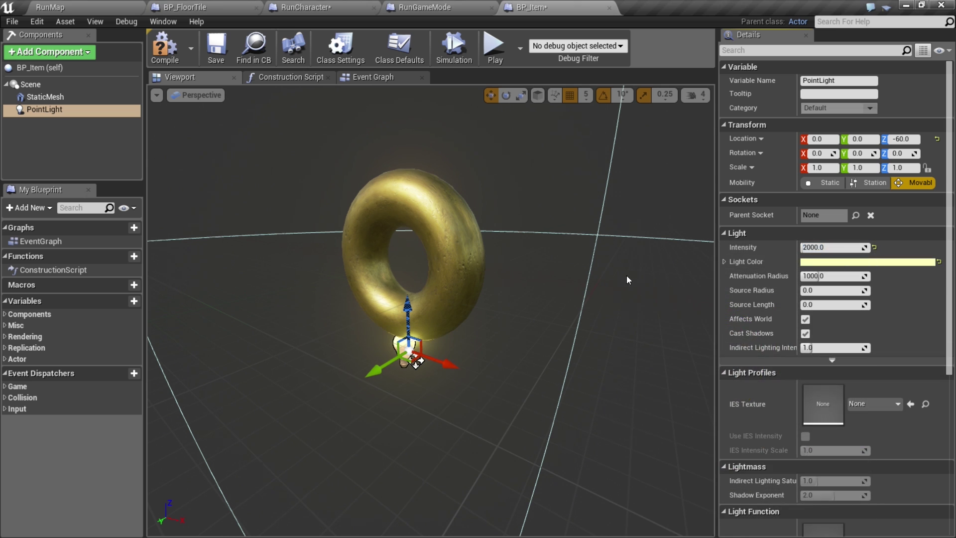
{"action": "right_click_drag", "start_coordinate": [416, 360], "coordinate": [566, 314]}
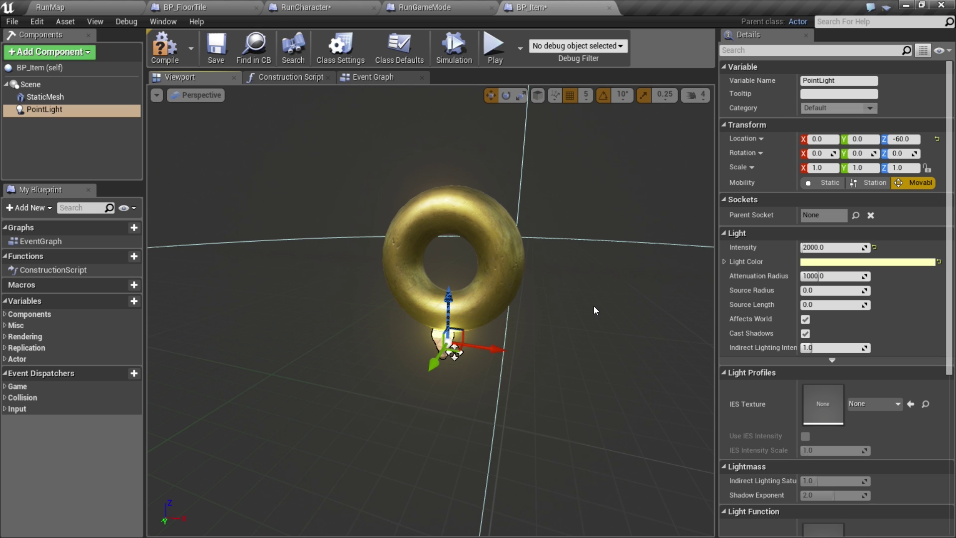
{"action": "left_click", "coordinate": [80, 52]}
Add a Rotating Movement component to BP_Item to spin the coin.
{"action": "scroll", "coordinate": [114, 184], "scroll_direction": "down", "scroll_amount": 2}
{"action": "scroll", "coordinate": [114, 181], "scroll_direction": "down", "scroll_amount": 7}
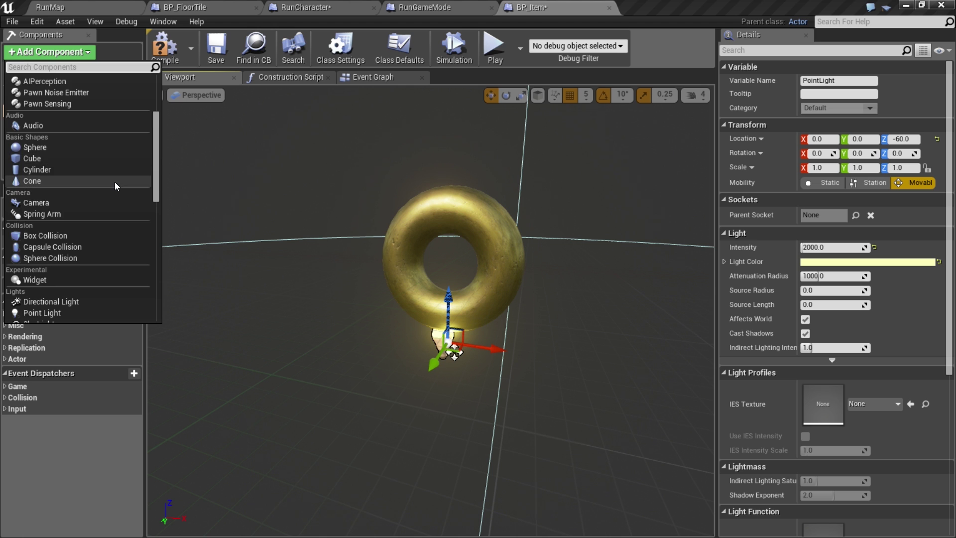
{"action": "left_click", "coordinate": [78, 209]}
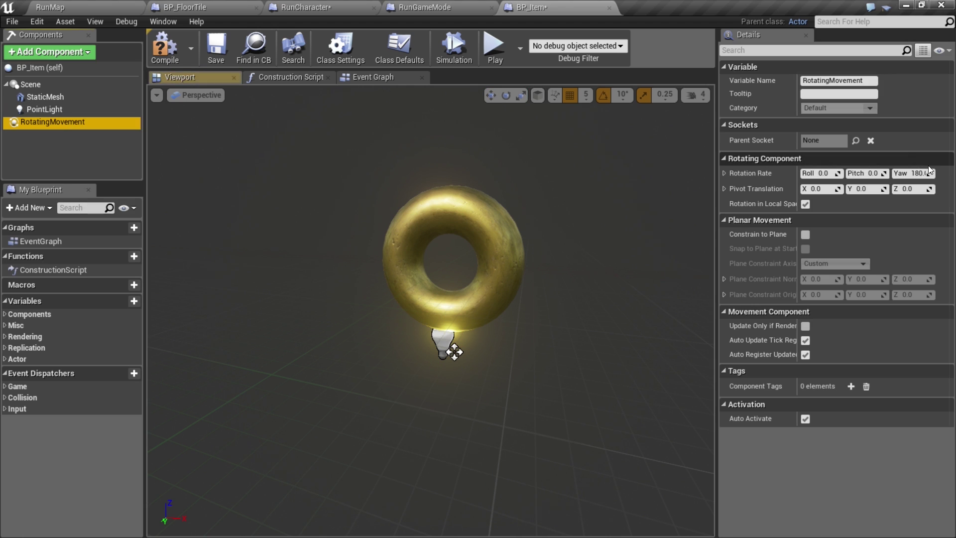
Simulate to watch the coin spin, stop the preview, and save BP_Item.
{"action": "left_click", "coordinate": [454, 50]}
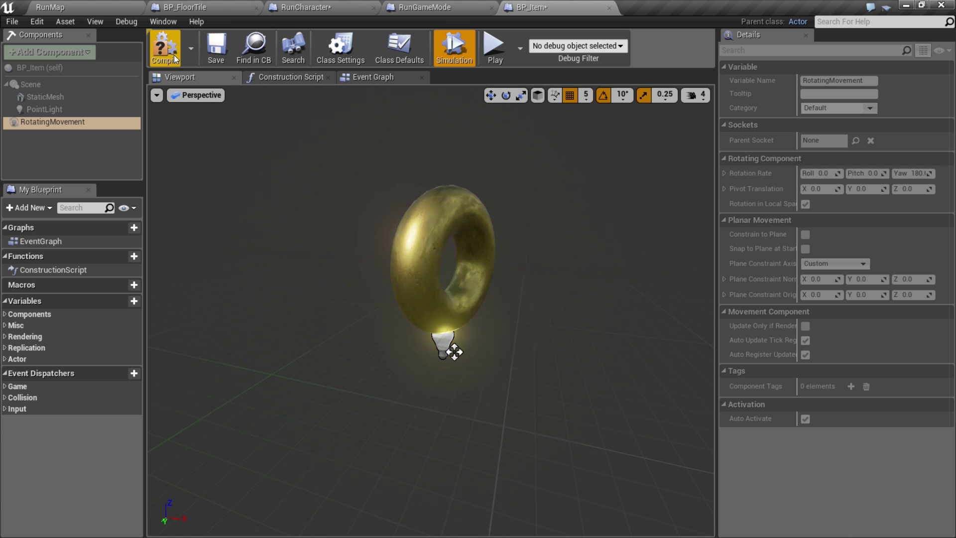
{"action": "left_click", "coordinate": [453, 59]}
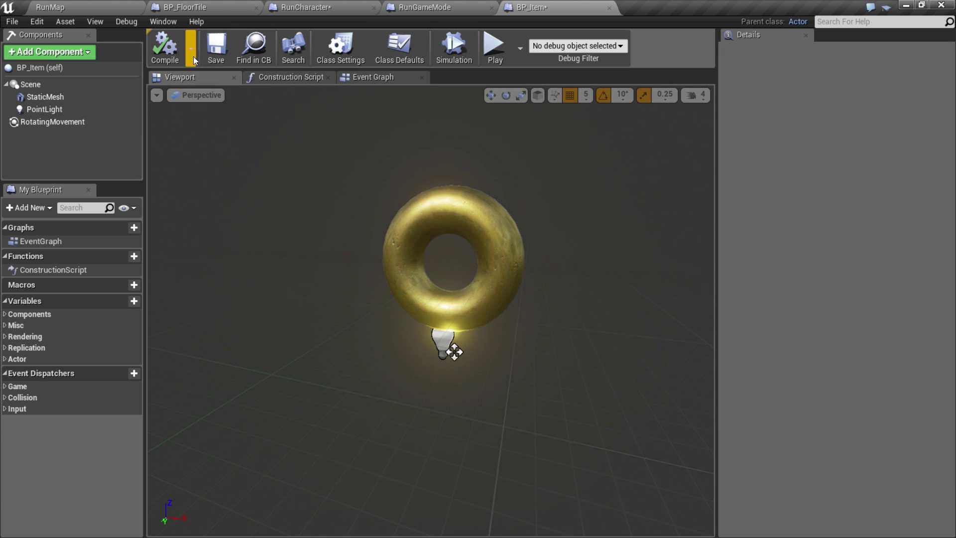
{"action": "left_click", "coordinate": [220, 65]}
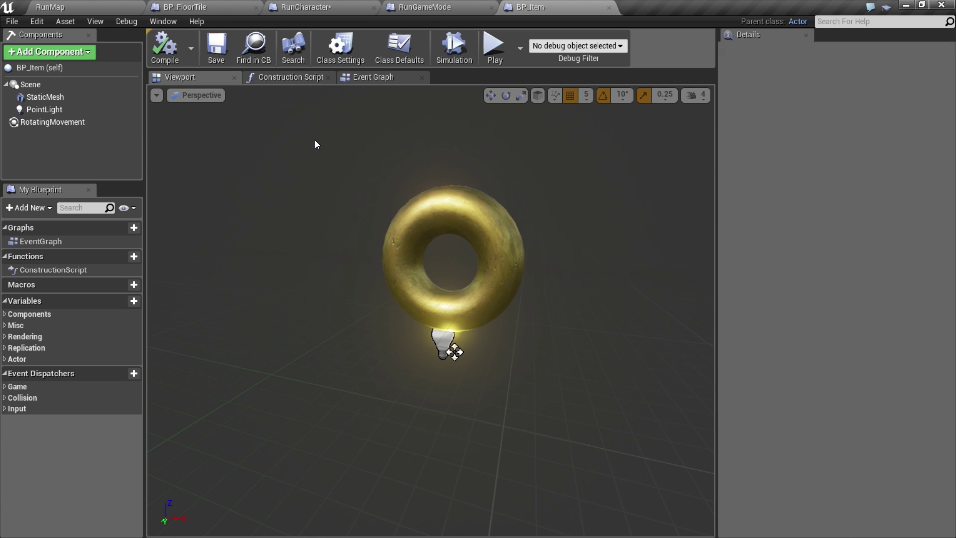
In BP_FloorTile, add a Box Collision component named CoinArea.
{"action": "left_click", "coordinate": [187, 5]}
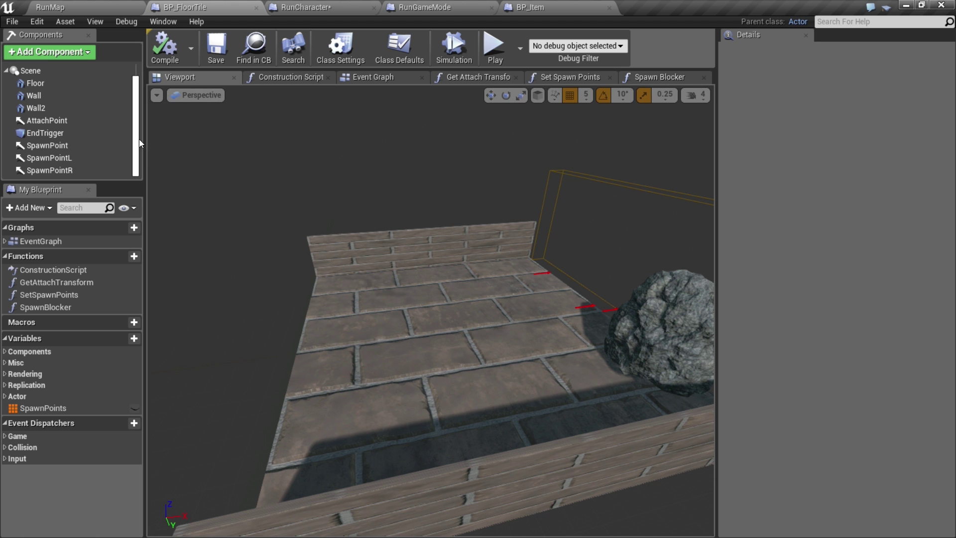
{"action": "left_click_drag", "start_coordinate": [458, 329], "coordinate": [417, 259]}
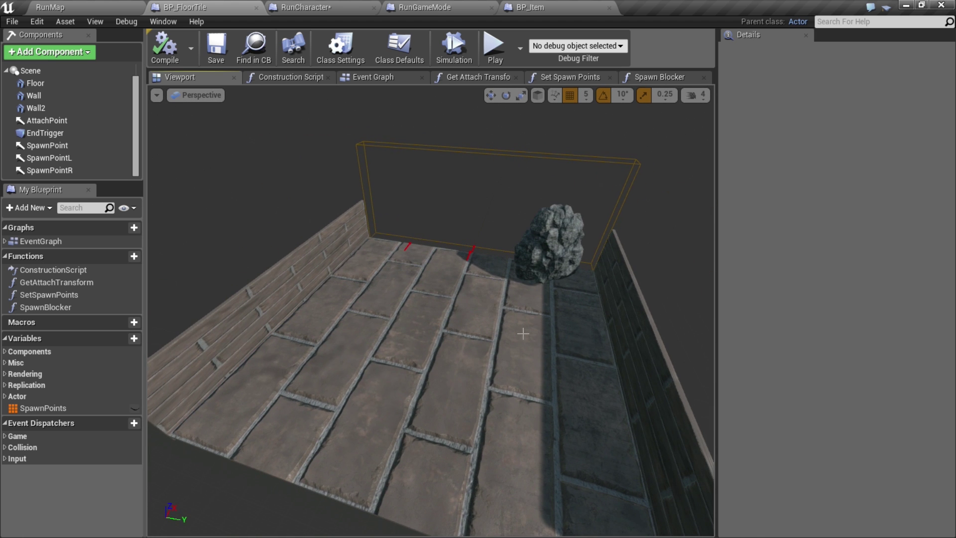
{"action": "left_click", "coordinate": [70, 55]}
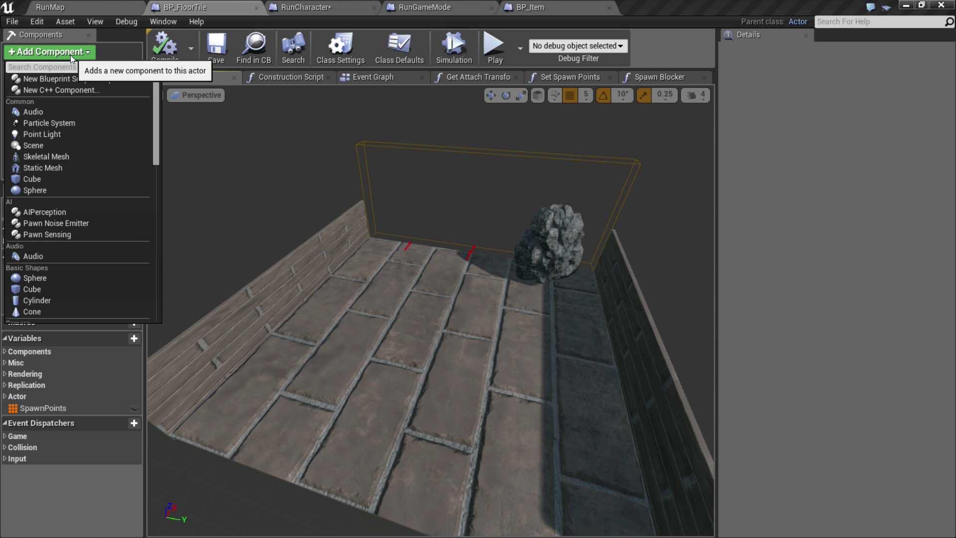
{"action": "scroll", "coordinate": [98, 183], "scroll_direction": "down", "scroll_amount": 6}
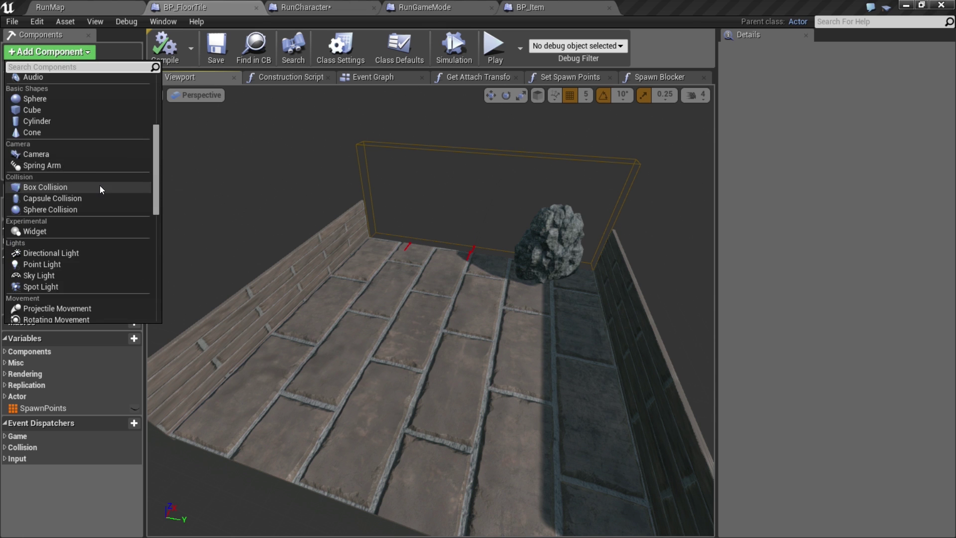
{"action": "scroll", "coordinate": [100, 201], "scroll_direction": "down", "scroll_amount": 2}
{"action": "scroll", "coordinate": [97, 221], "scroll_direction": "up", "scroll_amount": 2}
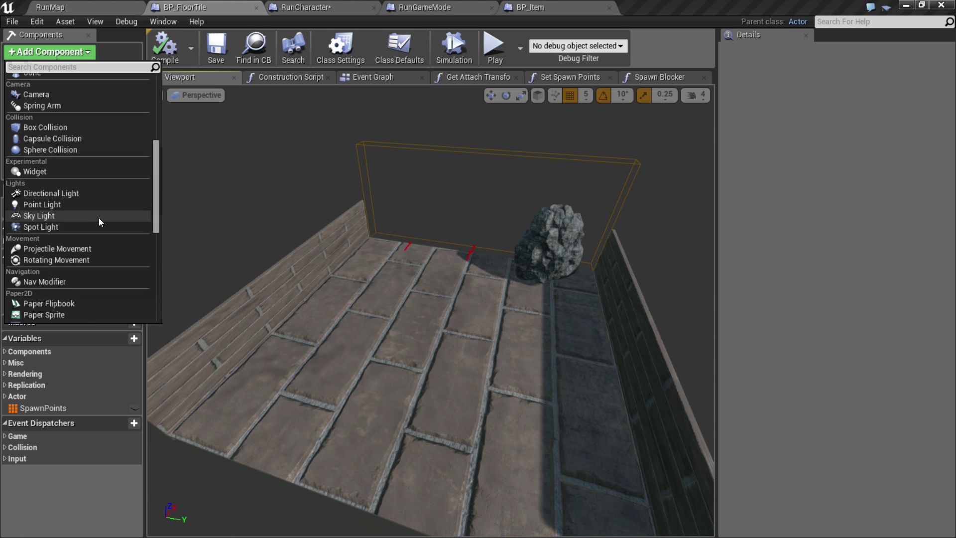
{"action": "left_click", "coordinate": [56, 129]}
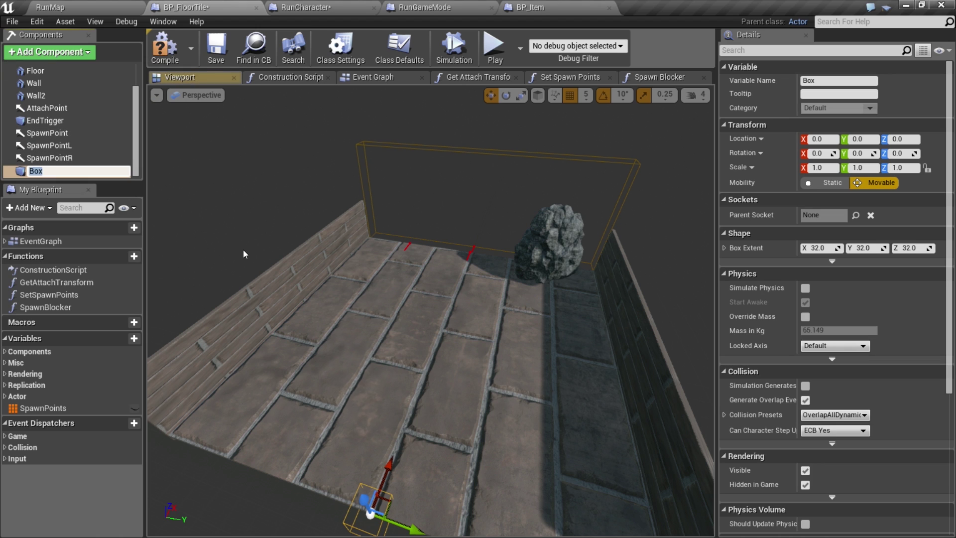
{"action": "type", "text": "CoinAre"}
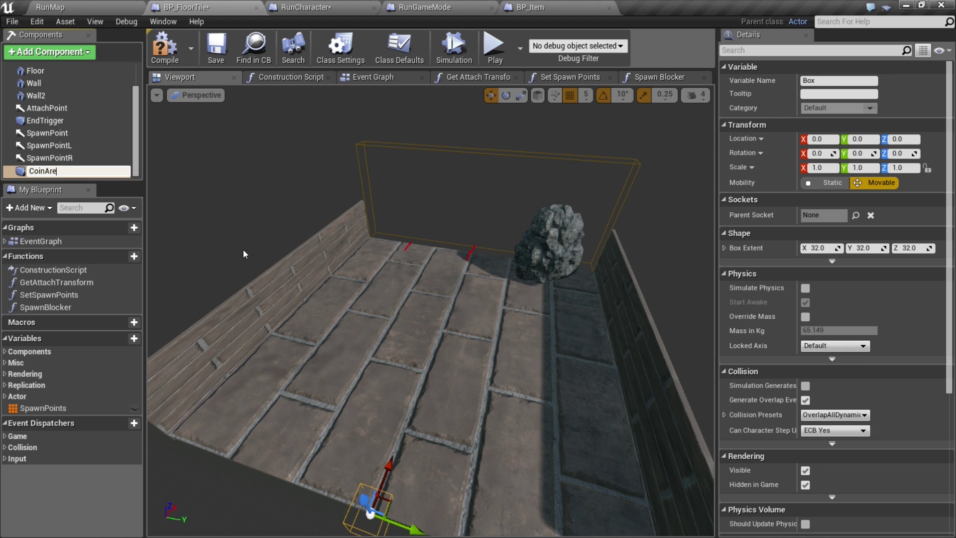
{"action": "type", "text": "a"}
{"action": "key", "text": "Return"}
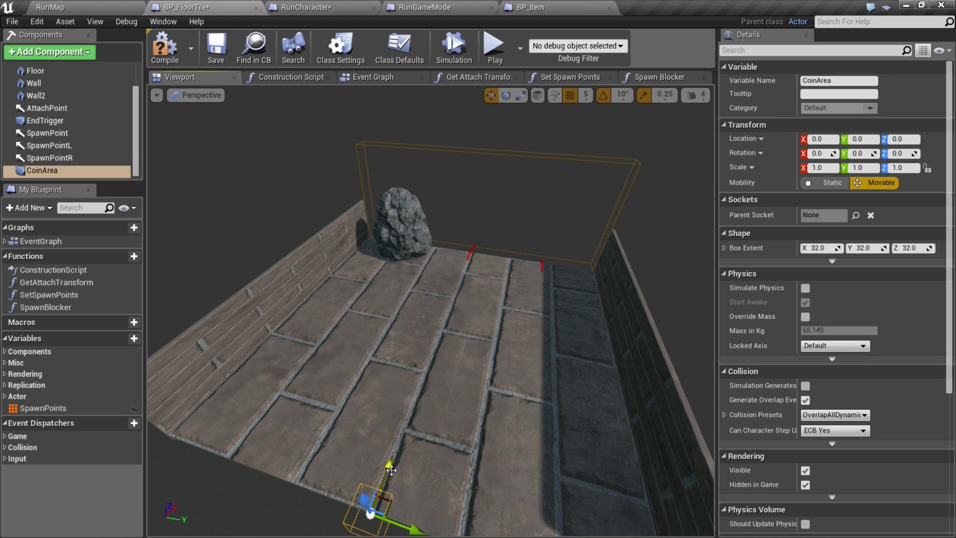
Give CoinArea box extent 460, 460, 2 and position it at X 500, Z 85.
{"action": "left_click_drag", "start_coordinate": [391, 470], "coordinate": [452, 314]}
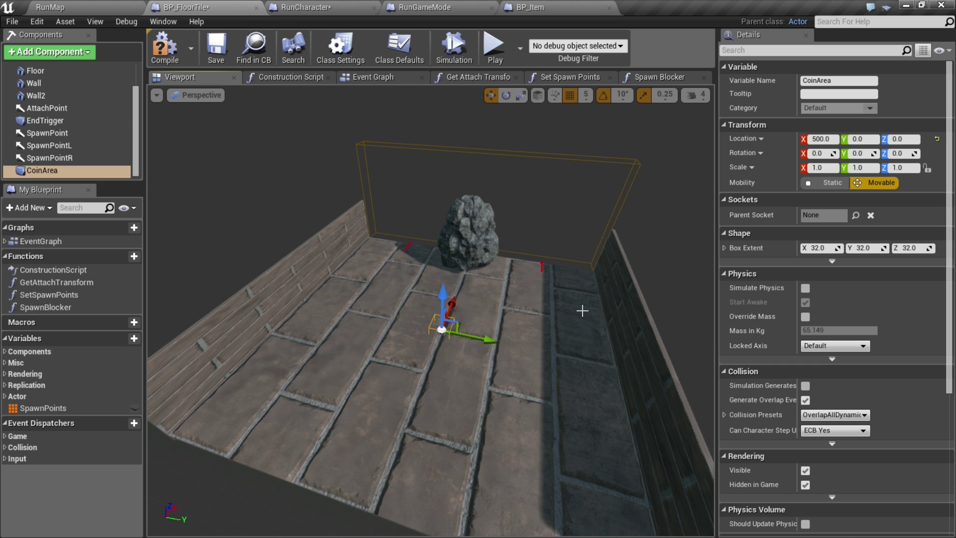
{"action": "left_click", "coordinate": [820, 248]}
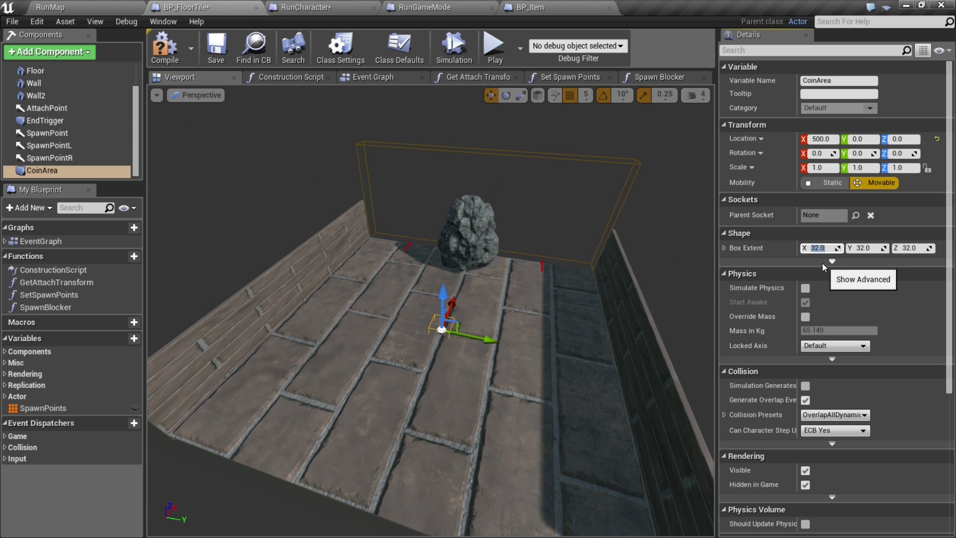
{"action": "type", "text": "460"}
{"action": "key", "text": "Tab"}
{"action": "type", "text": "460"}
{"action": "key", "text": "Tab"}
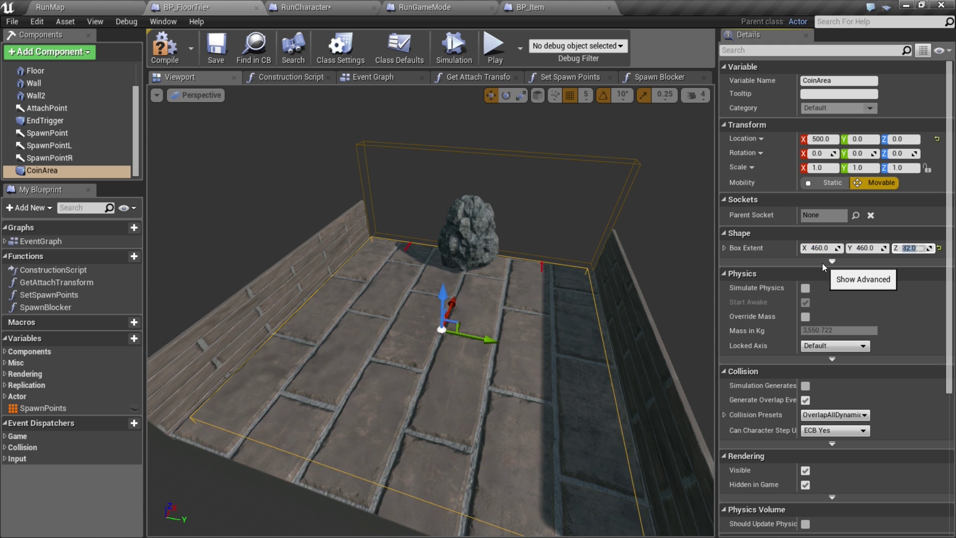
{"action": "type", "text": "2"}
{"action": "key", "text": "Return"}
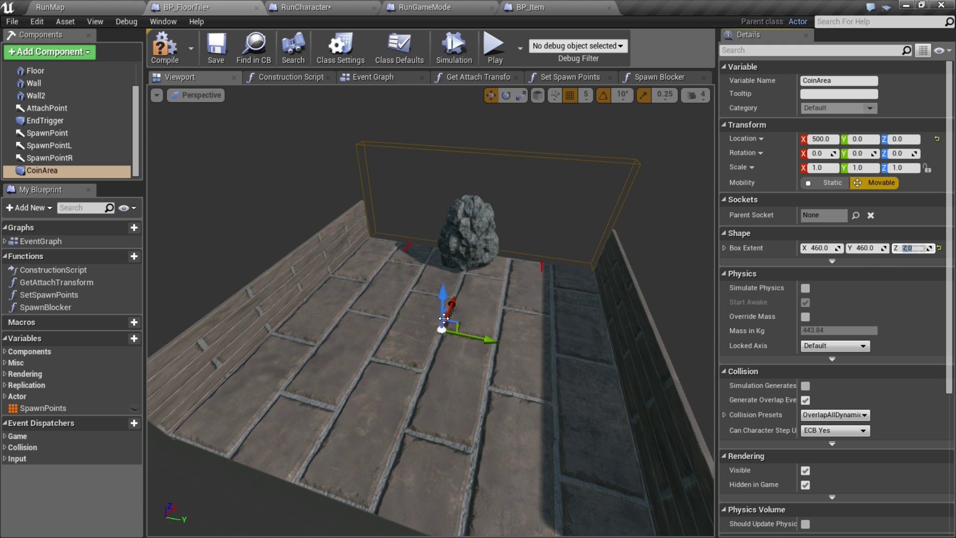
{"action": "left_click_drag", "start_coordinate": [443, 304], "coordinate": [443, 284]}
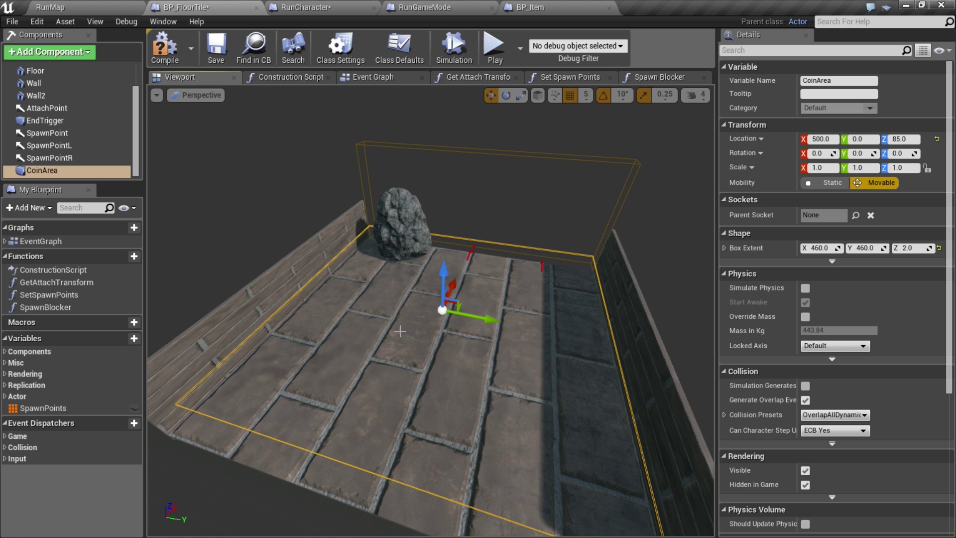
{"action": "right_click_drag", "start_coordinate": [392, 353], "coordinate": [391, 349]}
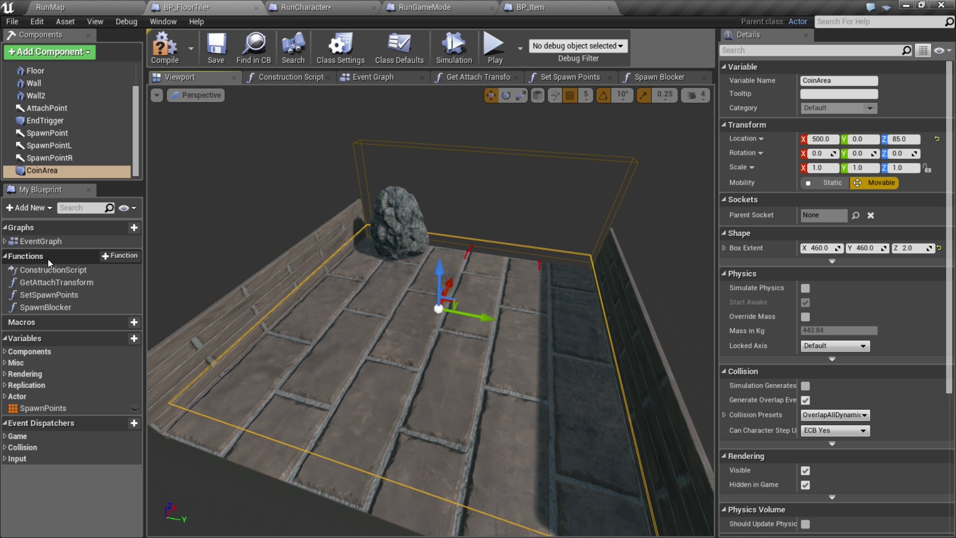
Create a new function named SpawnCoins in BP_FloorTile.
{"action": "left_click", "coordinate": [122, 259]}
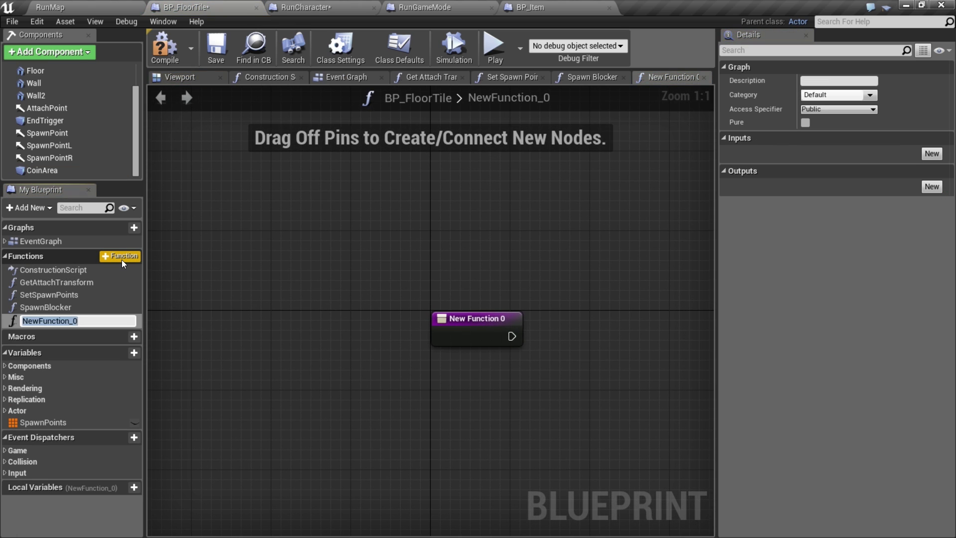
{"action": "type", "text": "SpawnCoins"}
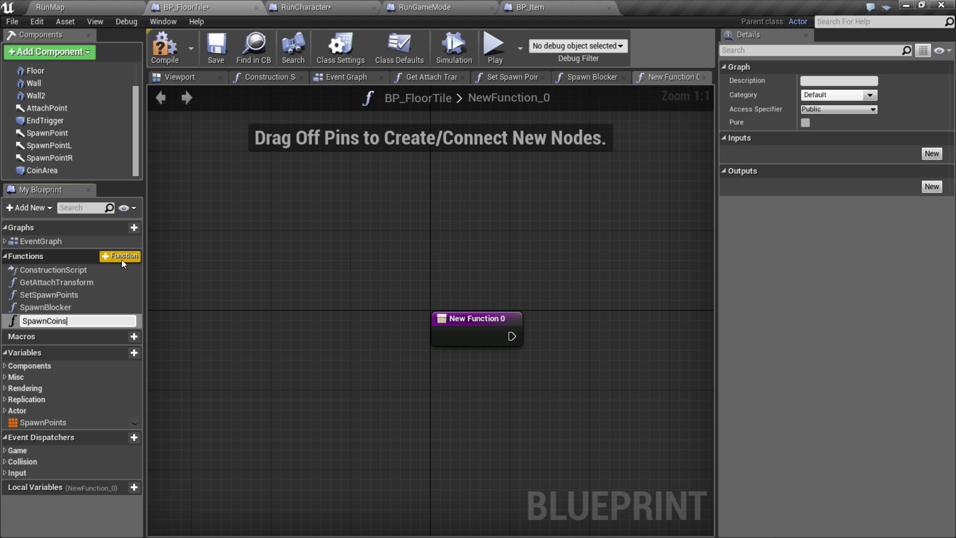
{"action": "key", "text": "Return"}
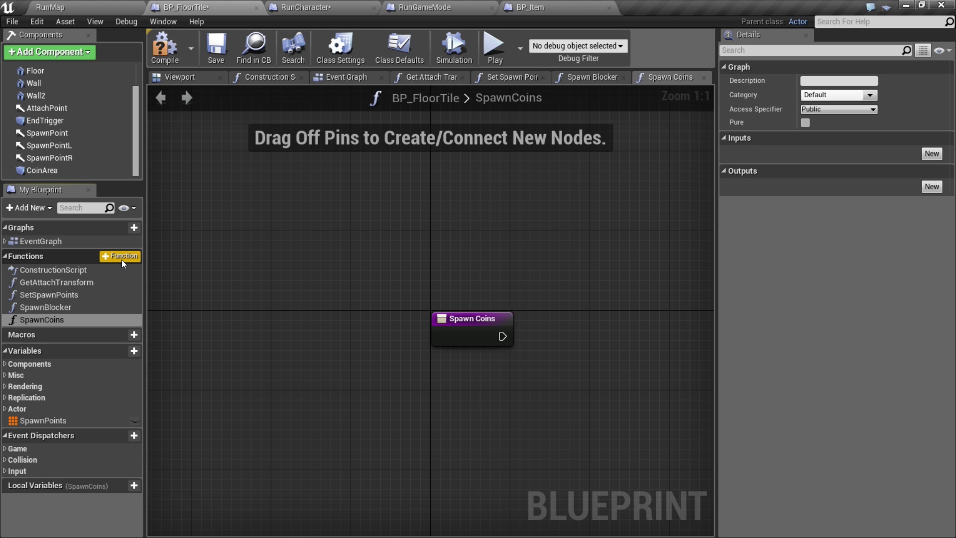
{"action": "left_click_drag", "start_coordinate": [454, 322], "coordinate": [272, 250]}
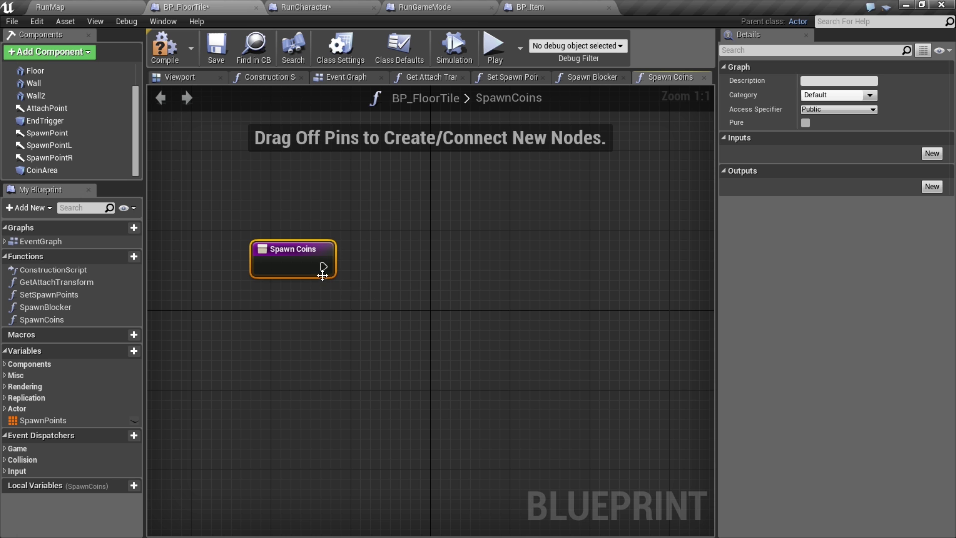
Connect the SpawnCoins entry to an Add Child Actor Component node spawning BP_Item.
{"action": "left_click_drag", "start_coordinate": [324, 266], "coordinate": [401, 268]}
{"action": "type", "text": "addchild"}
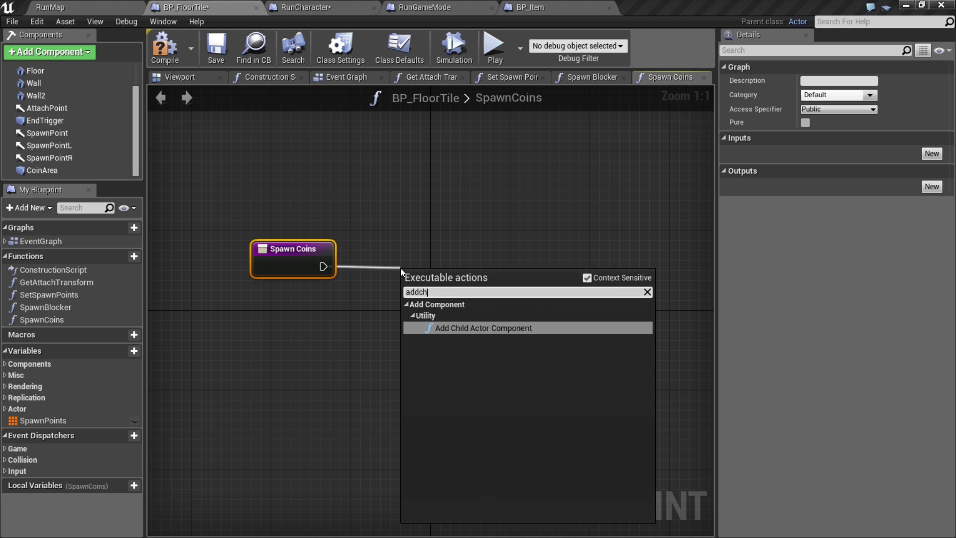
{"action": "left_click", "coordinate": [483, 328]}
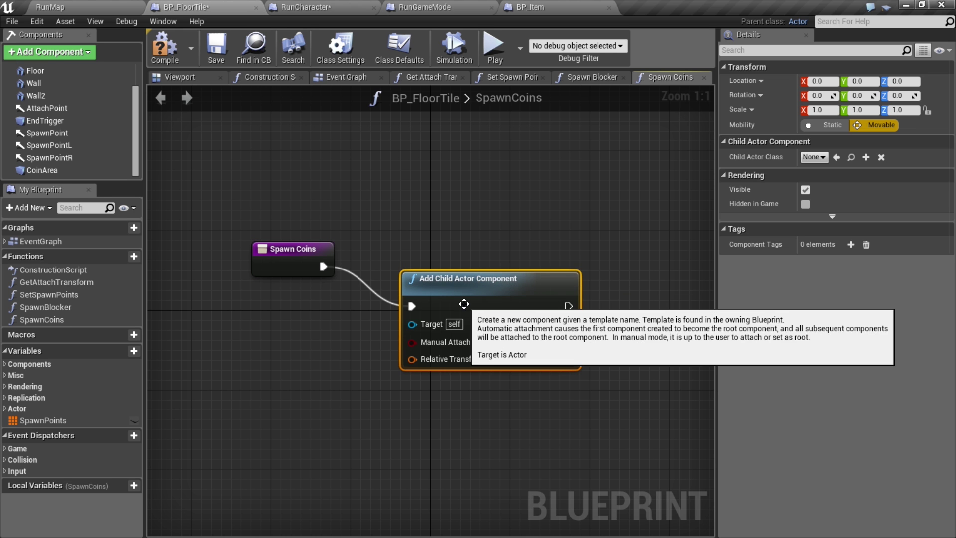
{"action": "left_click", "coordinate": [814, 157]}
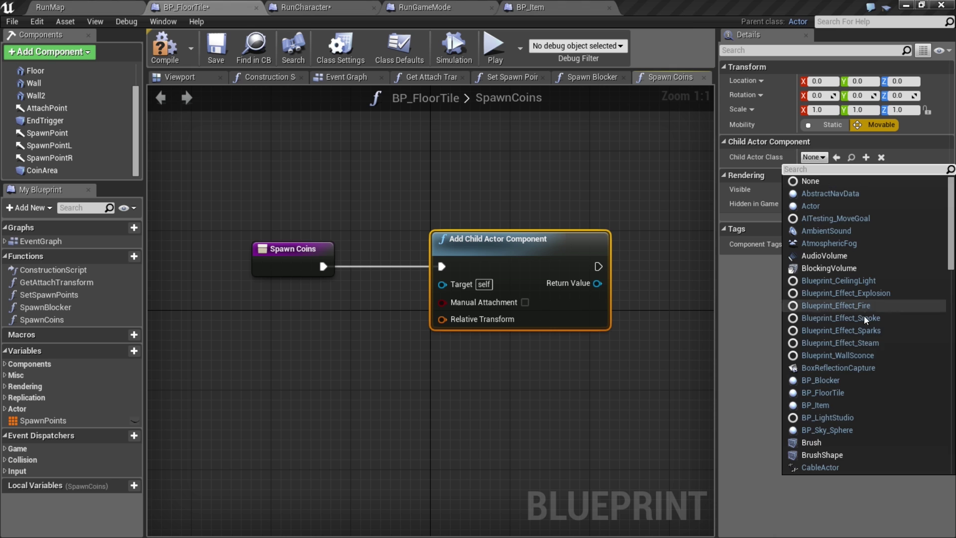
{"action": "left_click", "coordinate": [829, 406]}
{"action": "right_click_drag", "start_coordinate": [541, 428], "coordinate": [551, 380]}
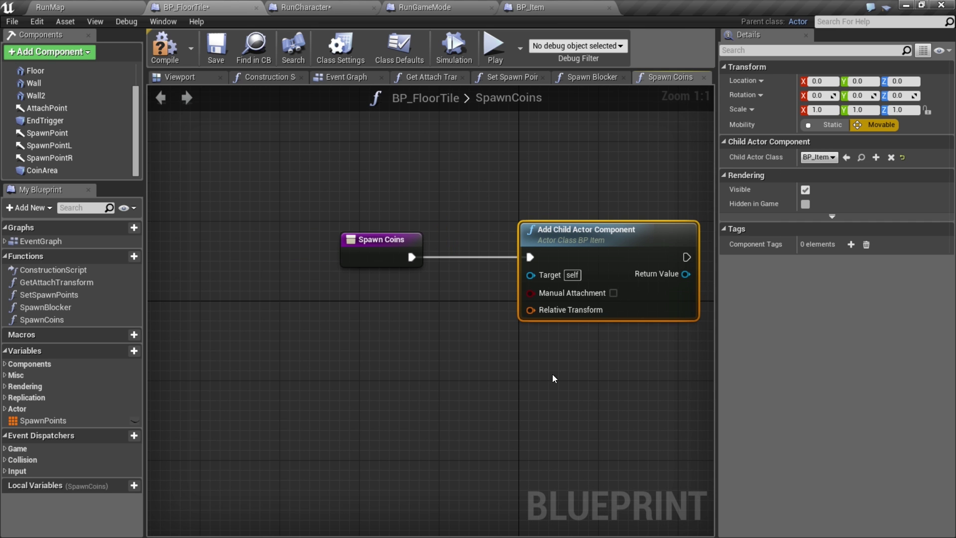
{"action": "left_click_drag", "start_coordinate": [371, 244], "coordinate": [338, 225]}
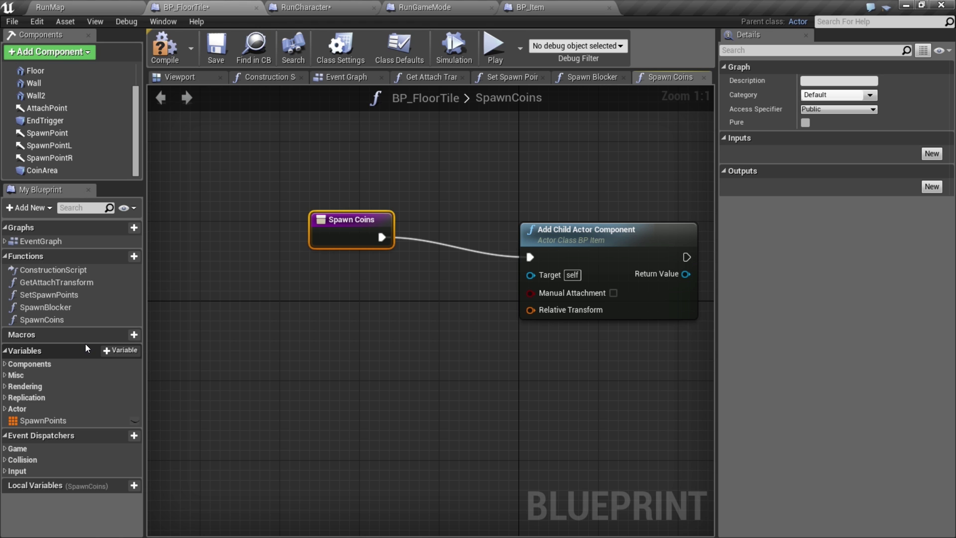
Feed Coin Area's Relative Location into a Random Point in Bounding Box node.
{"action": "left_click", "coordinate": [103, 369]}
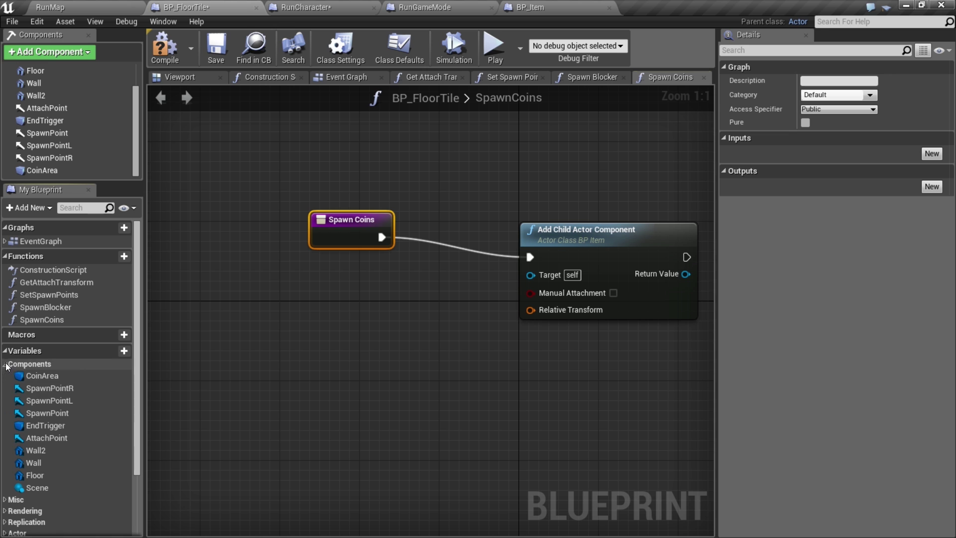
{"action": "left_click", "coordinate": [38, 377]}
{"action": "left_click_drag", "start_coordinate": [38, 378], "coordinate": [214, 338]}
{"action": "left_click_drag", "start_coordinate": [320, 349], "coordinate": [329, 348]}
{"action": "type", "text": "relati"}
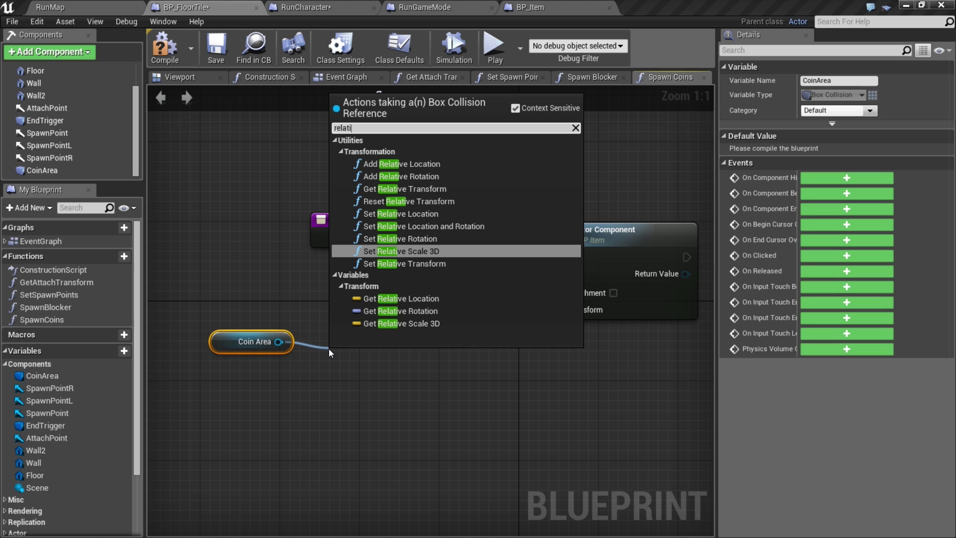
{"action": "left_click", "coordinate": [405, 298]}
{"action": "left_click_drag", "start_coordinate": [350, 382], "coordinate": [381, 364]}
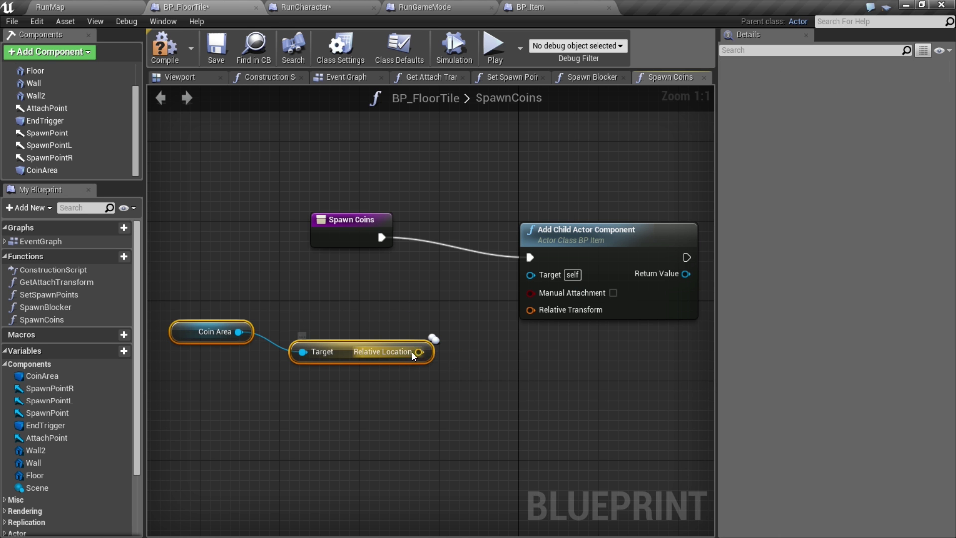
{"action": "left_click_drag", "start_coordinate": [412, 354], "coordinate": [479, 382]}
{"action": "type", "text": "rand"}
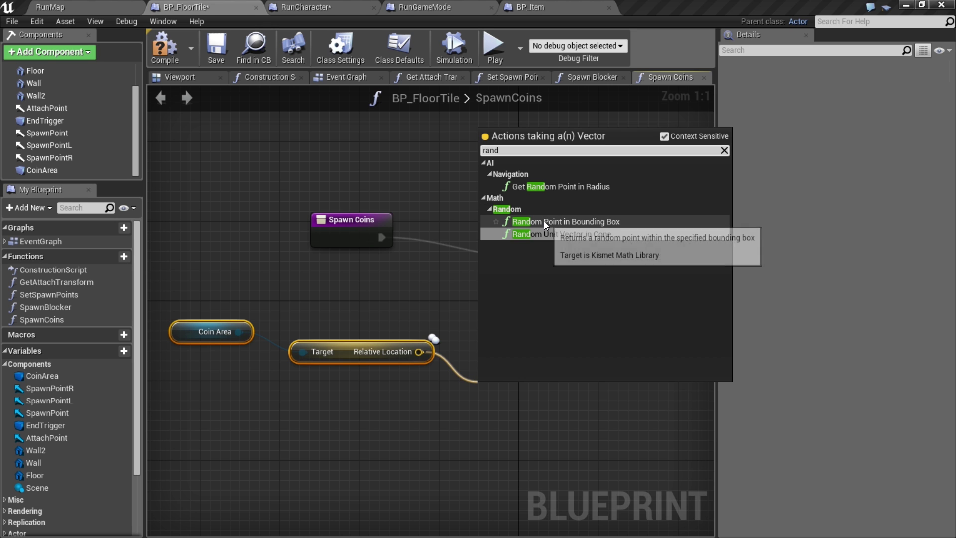
{"action": "left_click", "coordinate": [577, 222]}
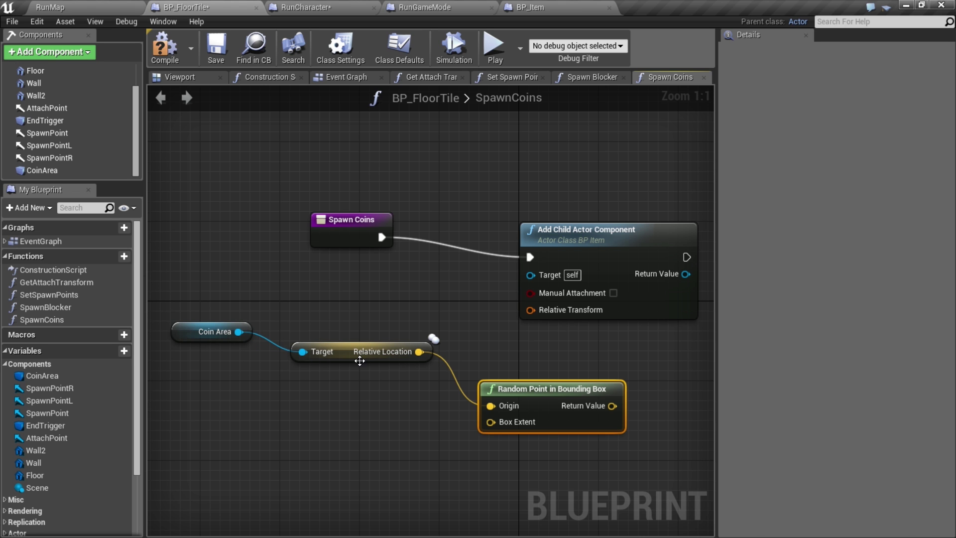
Wire Coin Area's Box Extent into the random point node and its result into Relative Transform.
{"action": "left_click_drag", "start_coordinate": [239, 332], "coordinate": [301, 425]}
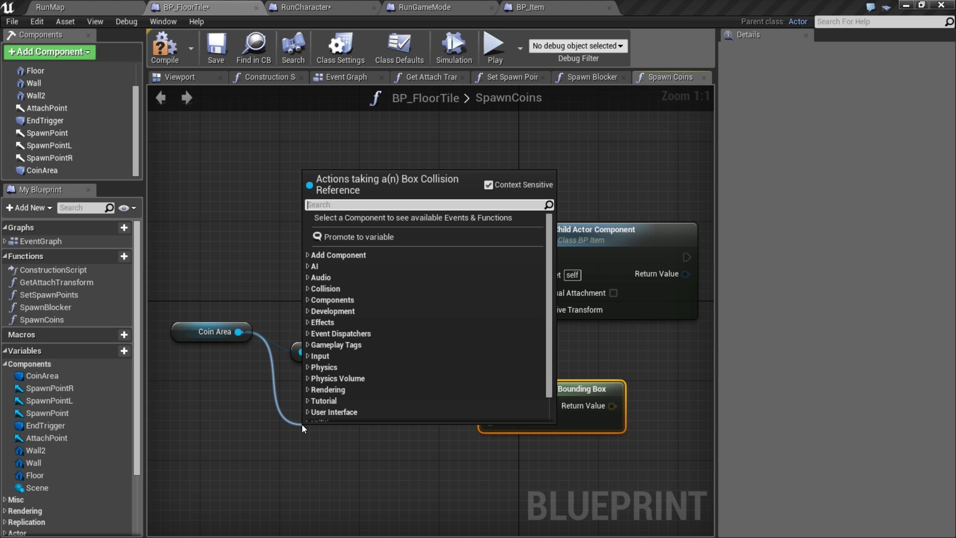
{"action": "type", "text": "boxex"}
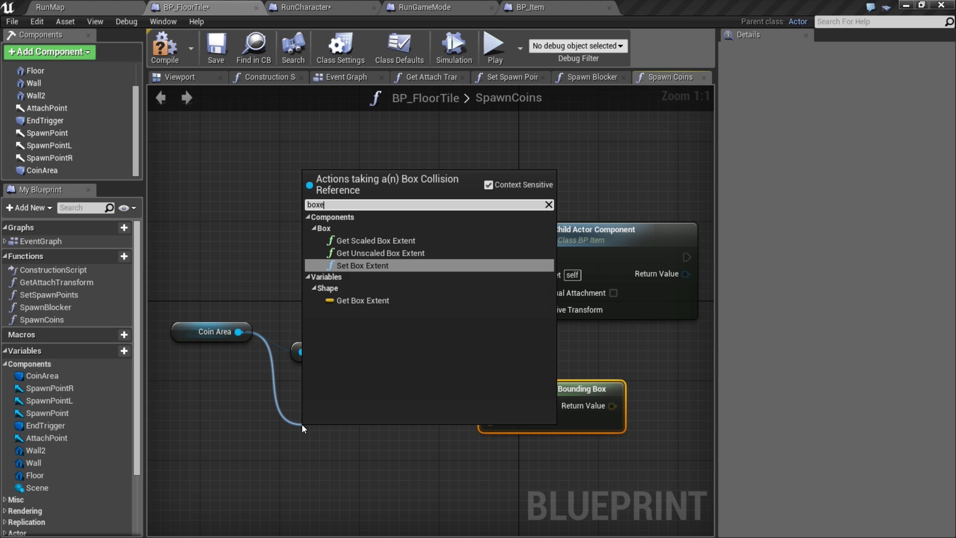
{"action": "left_click", "coordinate": [369, 301]}
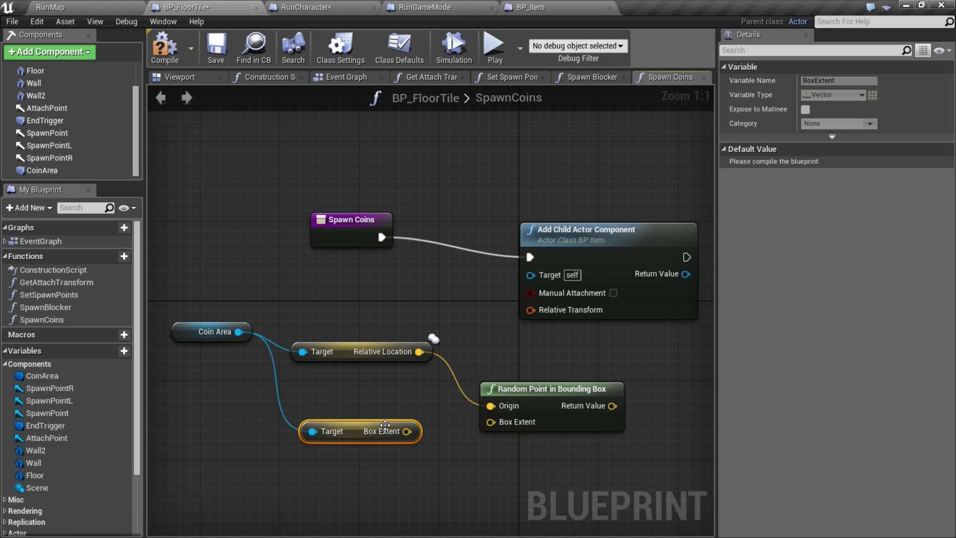
{"action": "left_click_drag", "start_coordinate": [408, 432], "coordinate": [500, 440]}
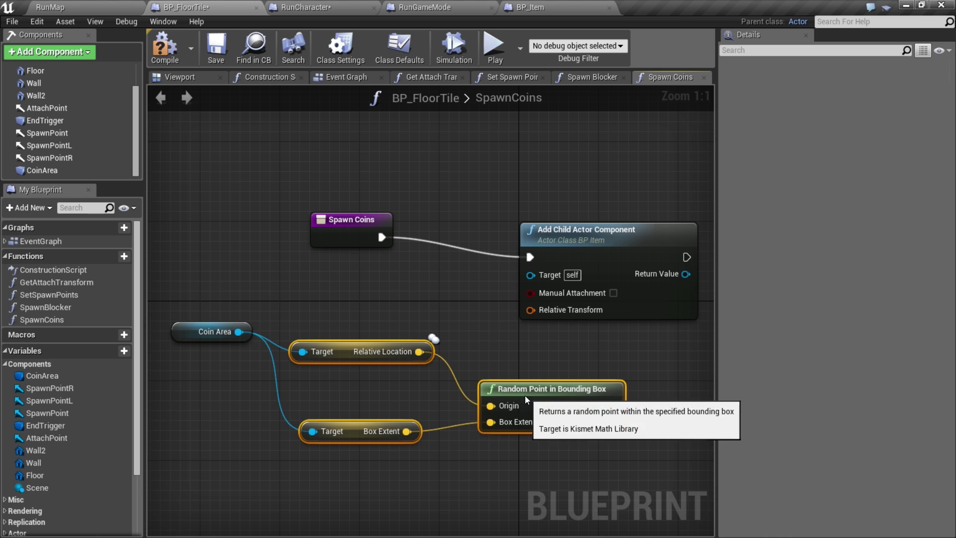
{"action": "left_click_drag", "start_coordinate": [525, 395], "coordinate": [483, 399]}
{"action": "left_click_drag", "start_coordinate": [179, 333], "coordinate": [161, 381]}
{"action": "left_click_drag", "start_coordinate": [572, 404], "coordinate": [461, 311]}
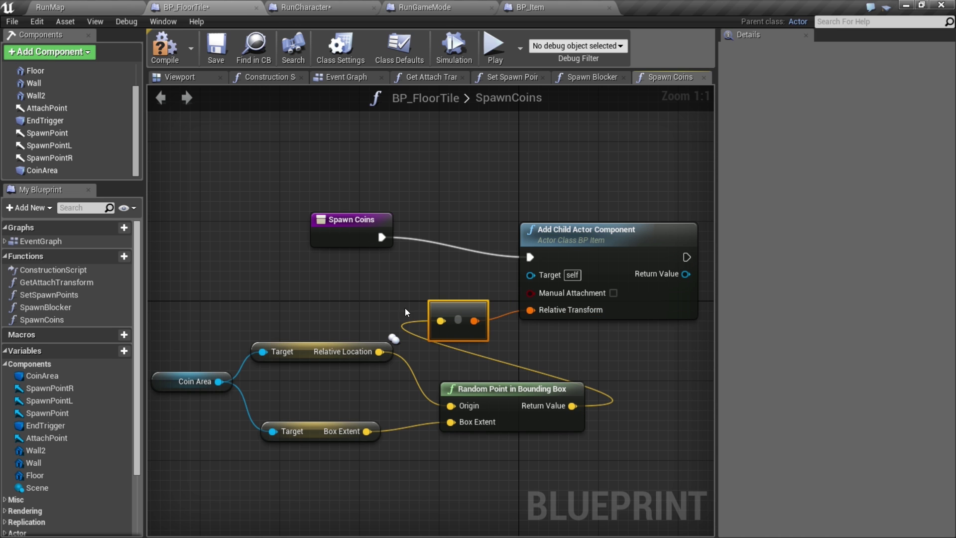
{"action": "right_click_drag", "start_coordinate": [405, 308], "coordinate": [345, 256]}
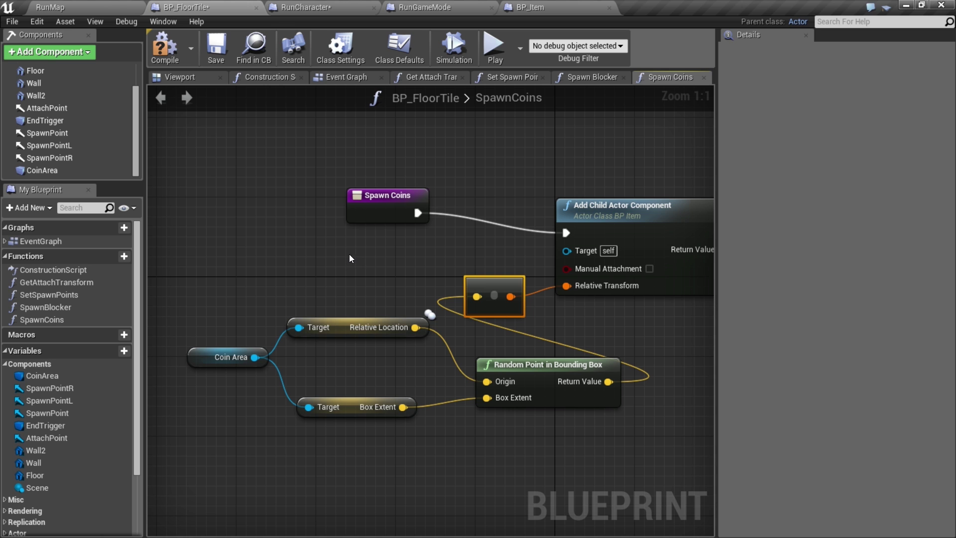
{"action": "left_click", "coordinate": [259, 78]}
Disconnect Spawn Blocker and call SpawnCoins right after Set Spawn Points.
{"action": "left_click_drag", "start_coordinate": [461, 218], "coordinate": [552, 218]}
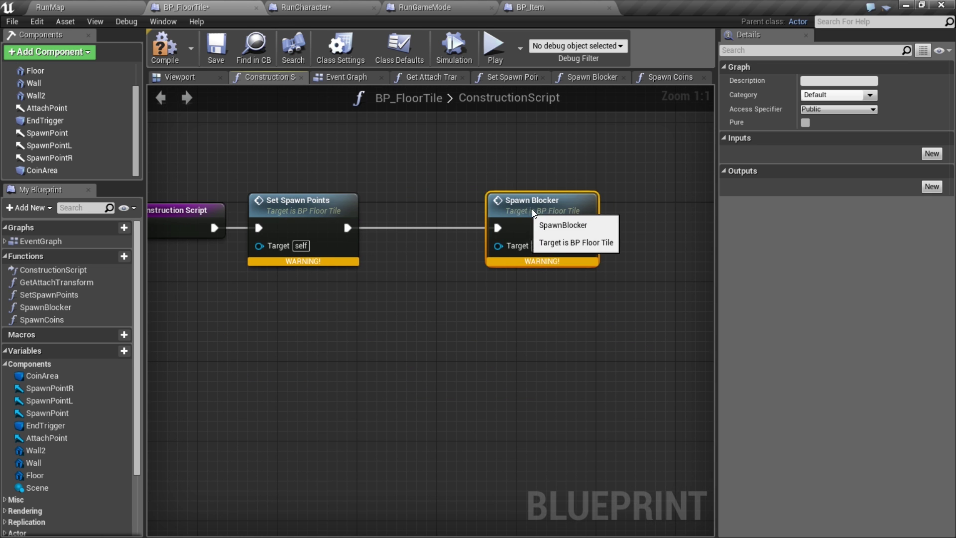
{"action": "left_click", "coordinate": [508, 225], "text": "alt"}
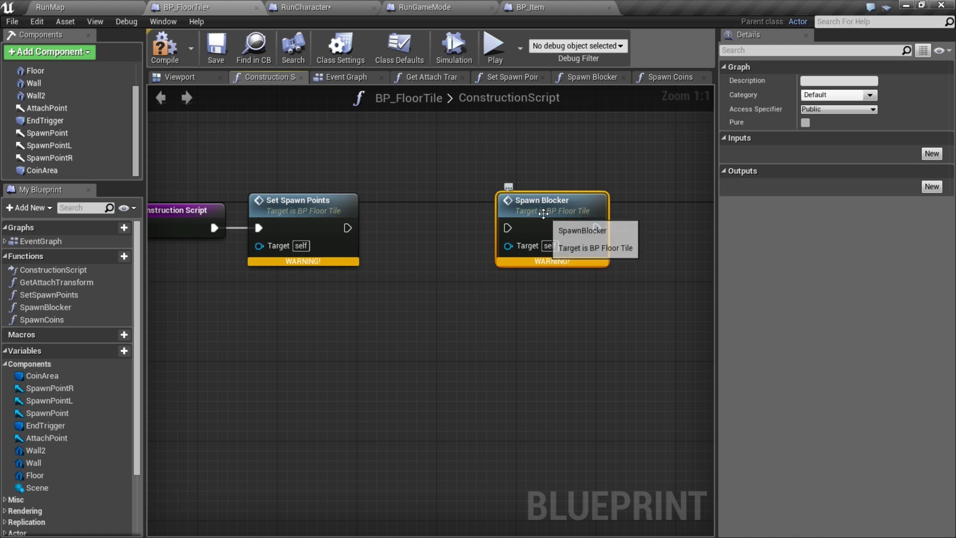
{"action": "left_click_drag", "start_coordinate": [527, 210], "coordinate": [549, 210]}
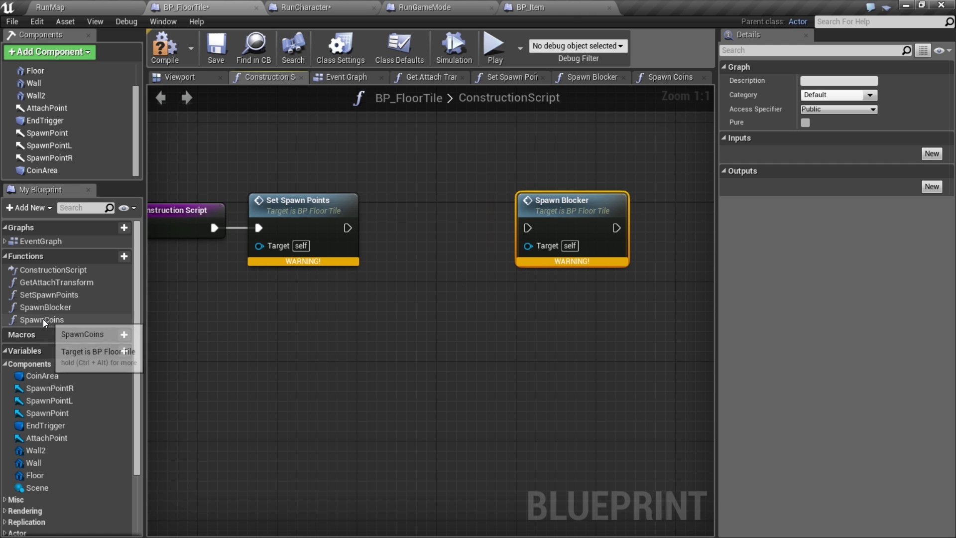
{"action": "left_click_drag", "start_coordinate": [42, 319], "coordinate": [428, 303]}
{"action": "left_click_drag", "start_coordinate": [348, 228], "coordinate": [441, 338]}
Compile BP_FloorTile and simulate to check a coin spawns on the tile.
{"action": "left_click", "coordinate": [178, 81]}
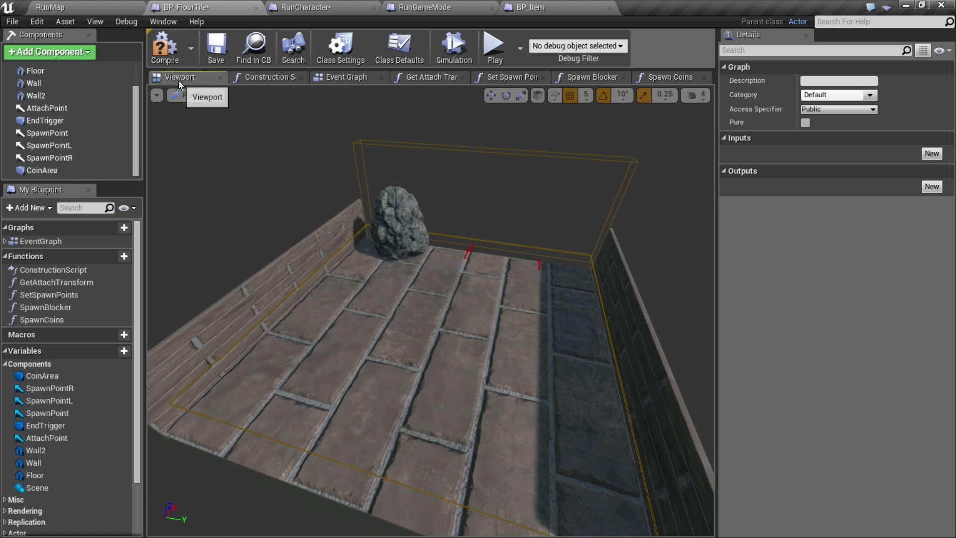
{"action": "left_click", "coordinate": [168, 55]}
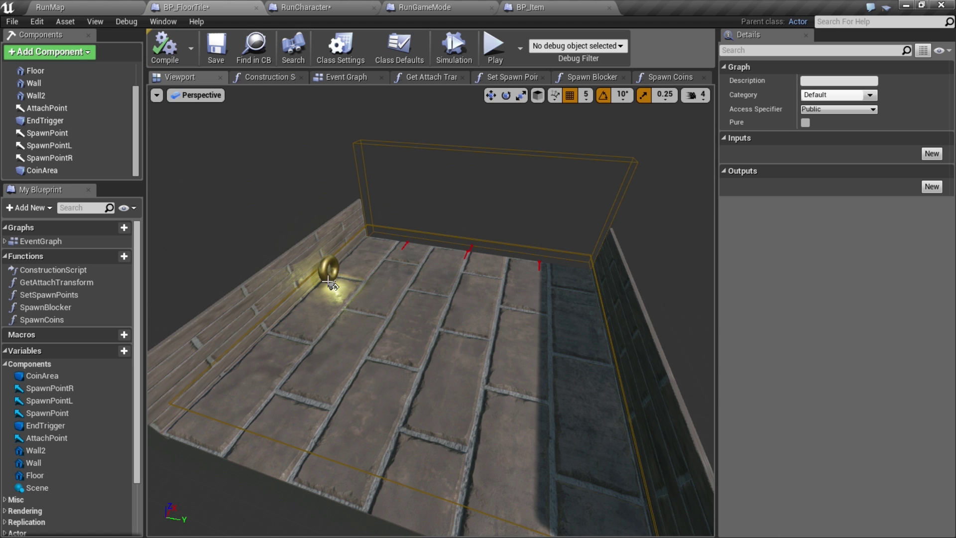
{"action": "left_click", "coordinate": [449, 50]}
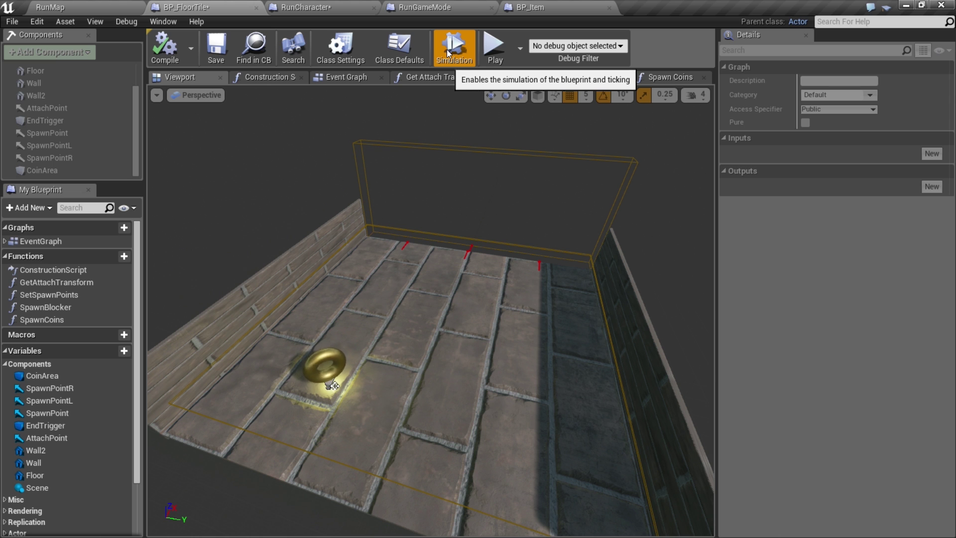
{"action": "left_click", "coordinate": [450, 50]}
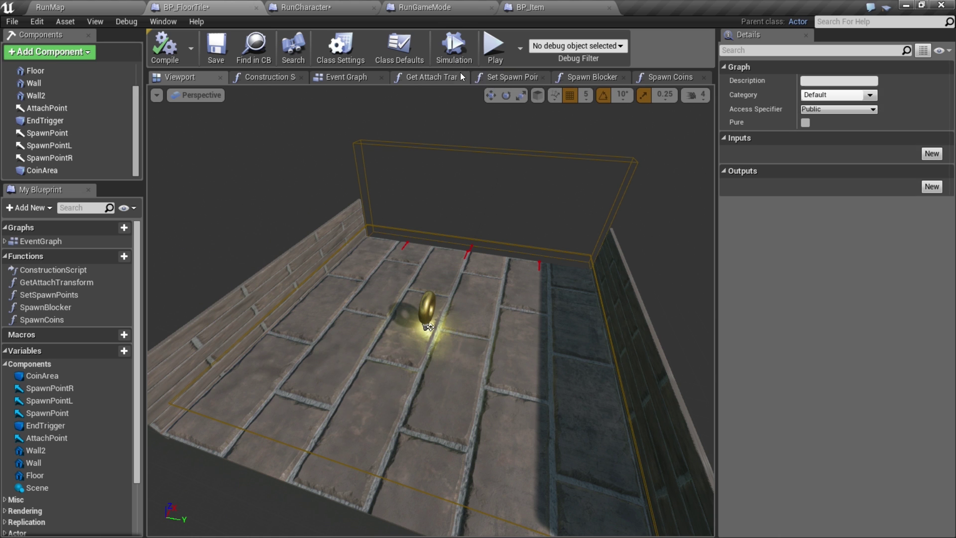
{"action": "left_click", "coordinate": [666, 77]}
{"action": "left_click_drag", "start_coordinate": [383, 213], "coordinate": [369, 196]}
Wrap Spawn Coins in a ForLoop with Last Index 5 and recompile to show six coins.
{"action": "type", "text": "forl"}
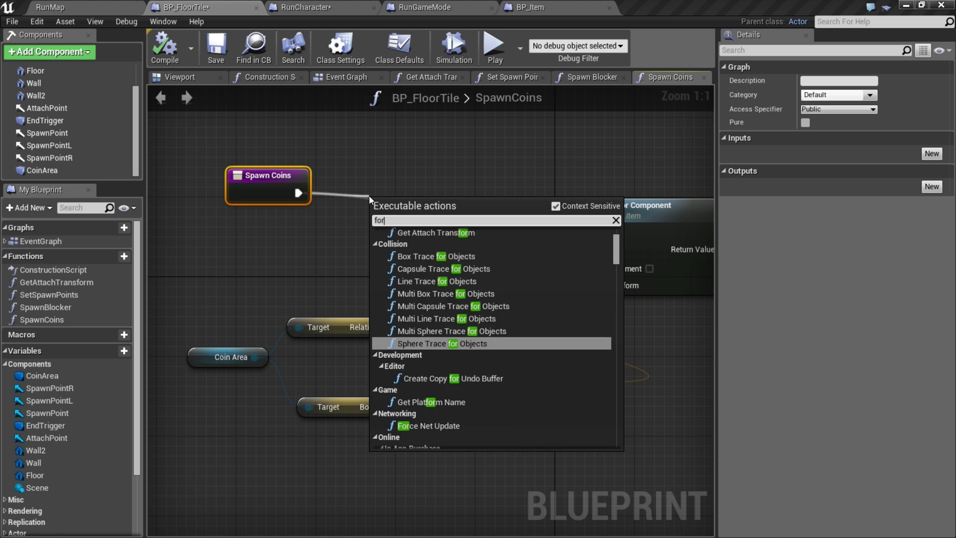
{"action": "left_click", "coordinate": [437, 256]}
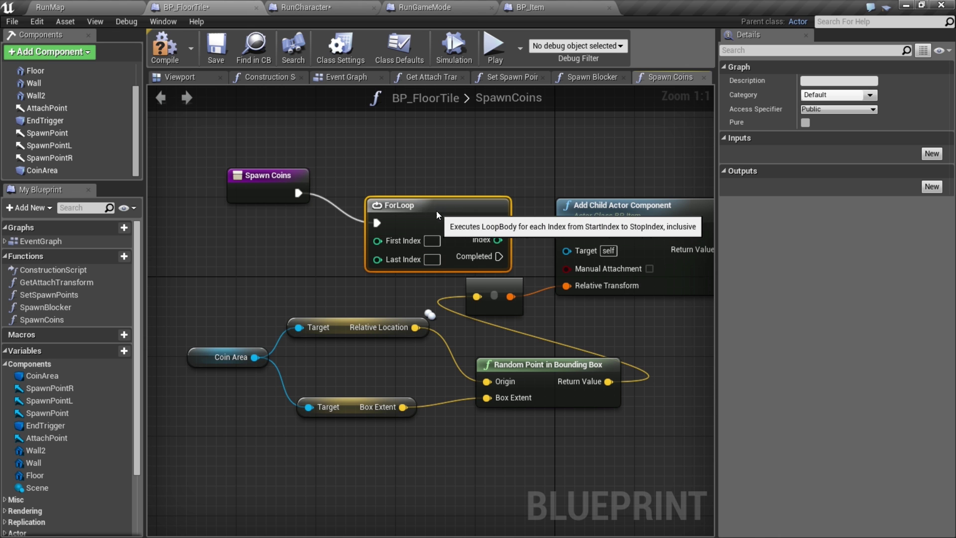
{"action": "left_click_drag", "start_coordinate": [437, 211], "coordinate": [431, 176]}
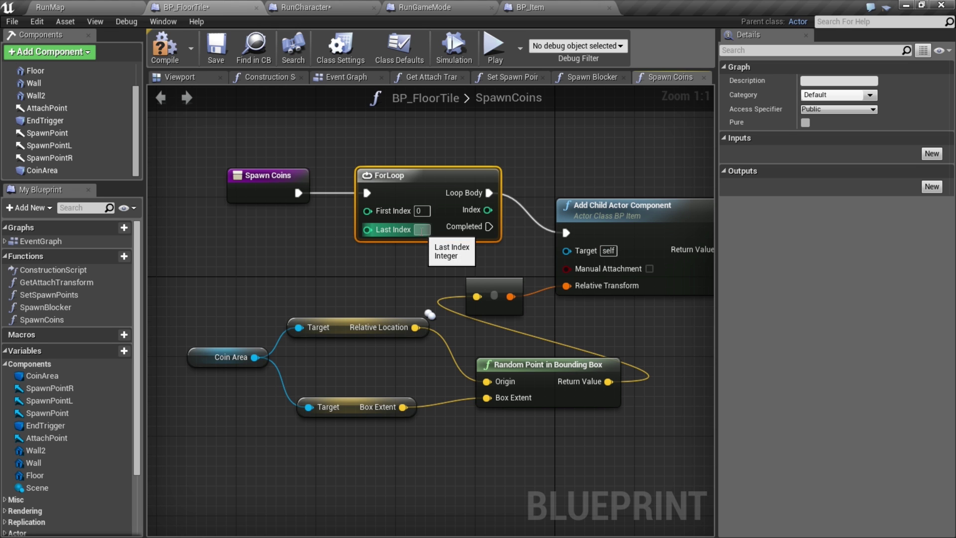
{"action": "type", "text": "5"}
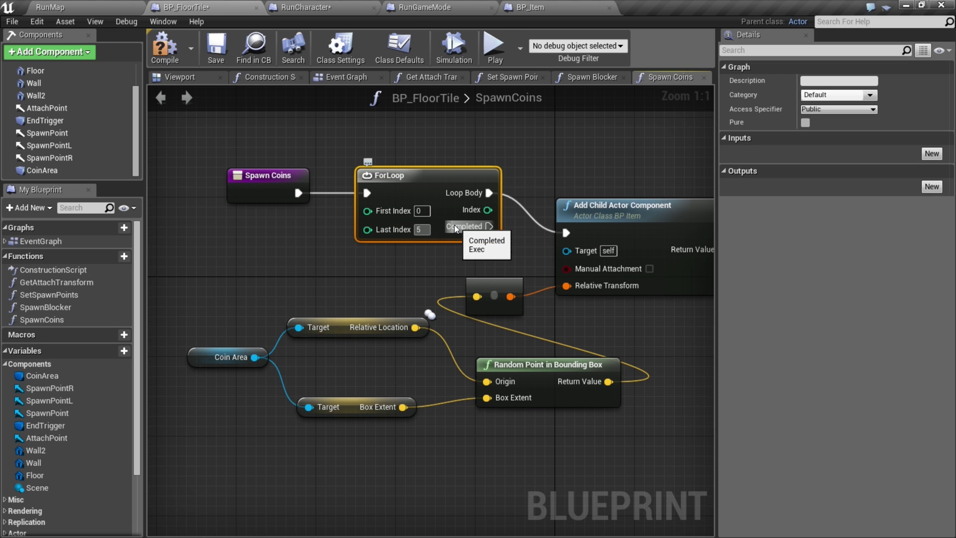
{"action": "key", "text": "Return"}
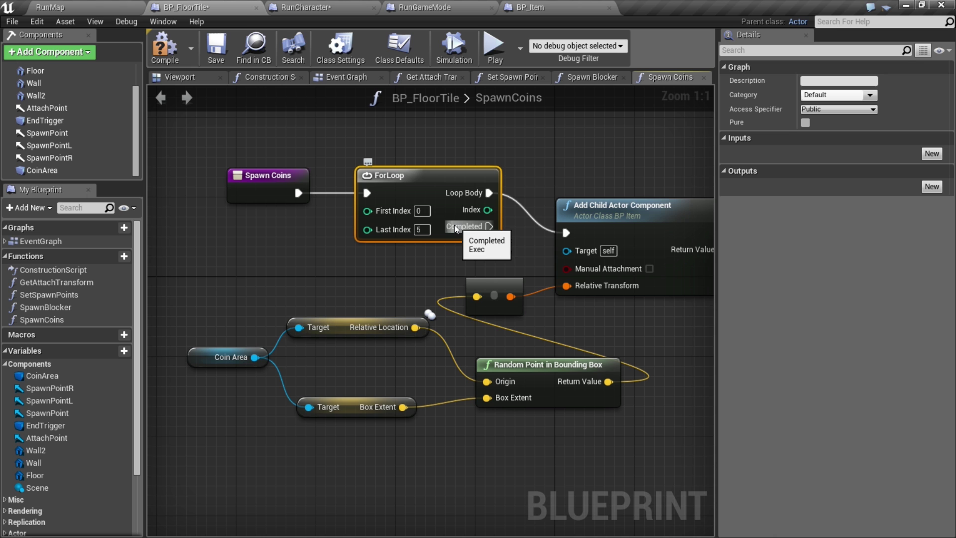
{"action": "left_click", "coordinate": [180, 77]}
{"action": "left_click", "coordinate": [166, 50]}
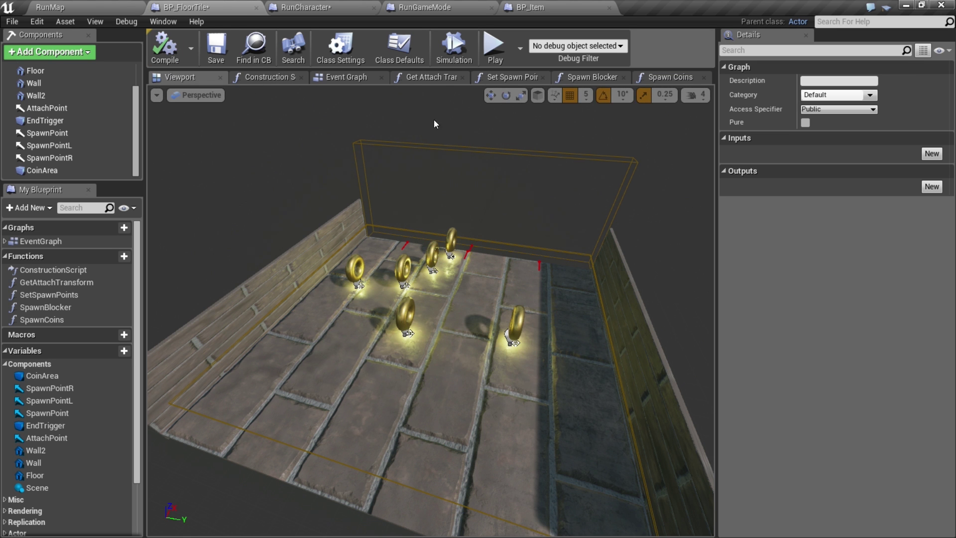
In the construction script, insert a Switch on Int node after Set Spawn Points.
{"action": "left_click", "coordinate": [277, 78]}
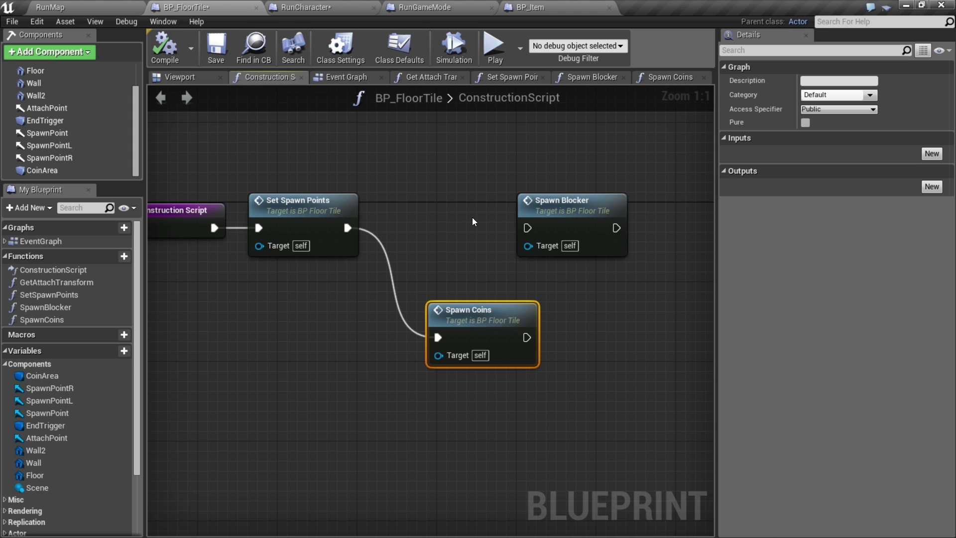
{"action": "left_click_drag", "start_coordinate": [479, 309], "coordinate": [580, 309]}
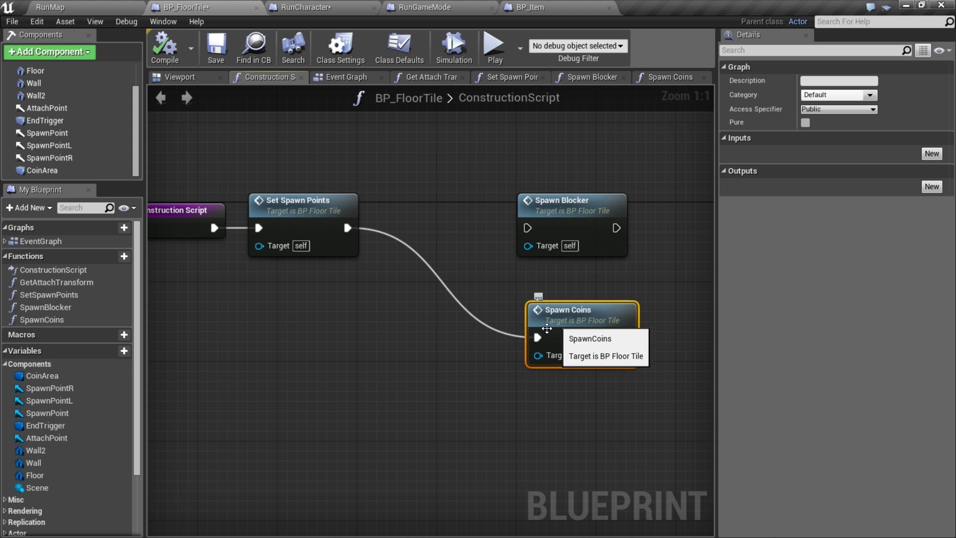
{"action": "left_click", "coordinate": [541, 337], "text": "alt"}
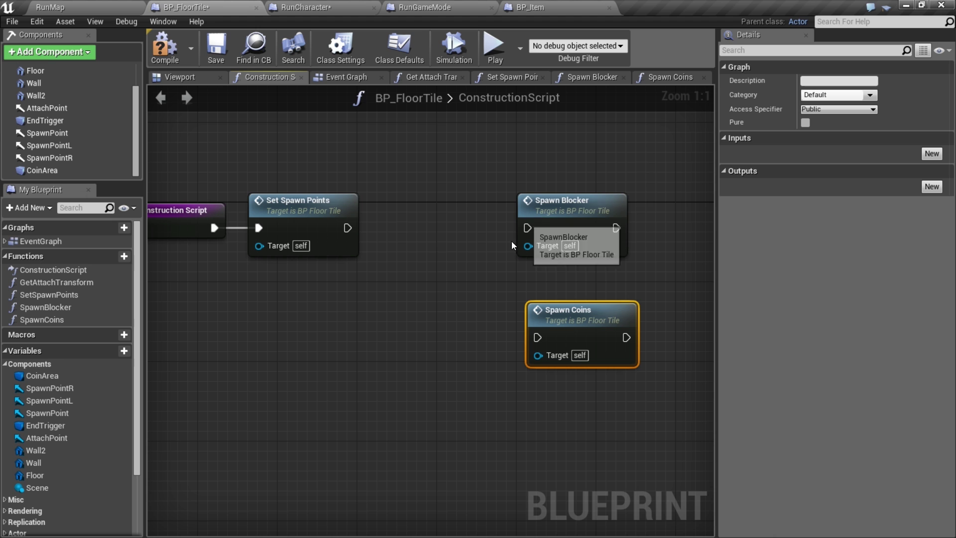
{"action": "left_click_drag", "start_coordinate": [348, 228], "coordinate": [393, 239]}
{"action": "type", "text": "switch"}
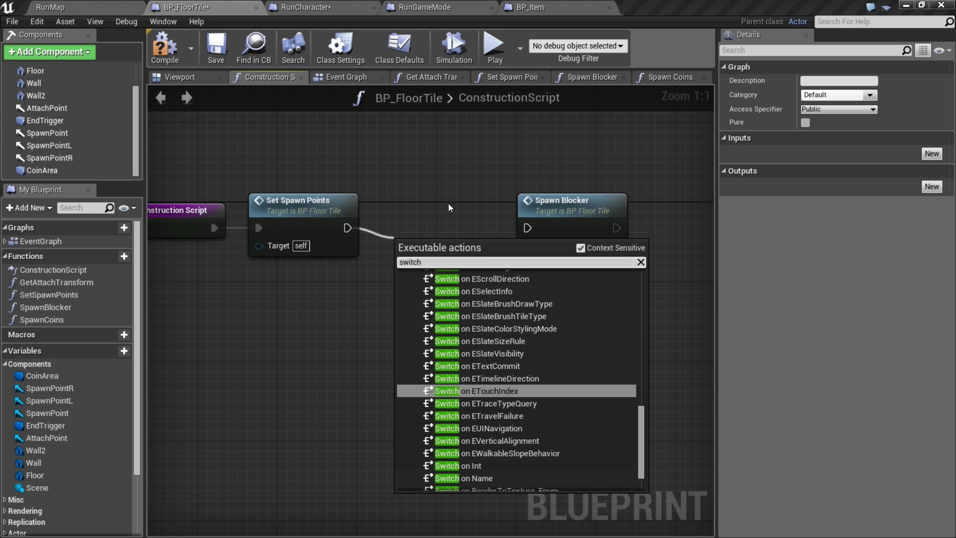
{"action": "left_click", "coordinate": [471, 467]}
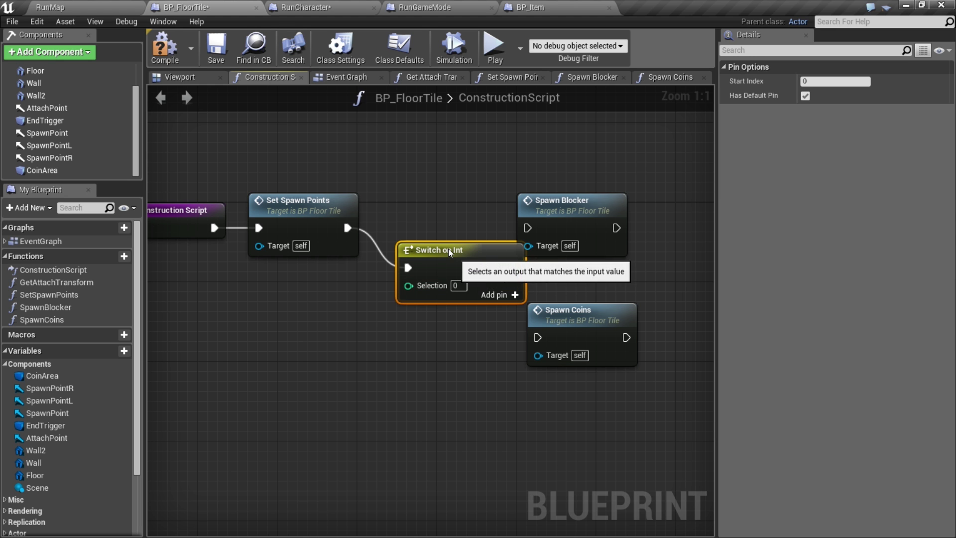
{"action": "left_click_drag", "start_coordinate": [448, 249], "coordinate": [438, 229]}
{"action": "left_click_drag", "start_coordinate": [574, 225], "coordinate": [622, 204]}
{"action": "left_click_drag", "start_coordinate": [563, 318], "coordinate": [609, 312]}
{"action": "right_click_drag", "start_coordinate": [479, 316], "coordinate": [364, 286]}
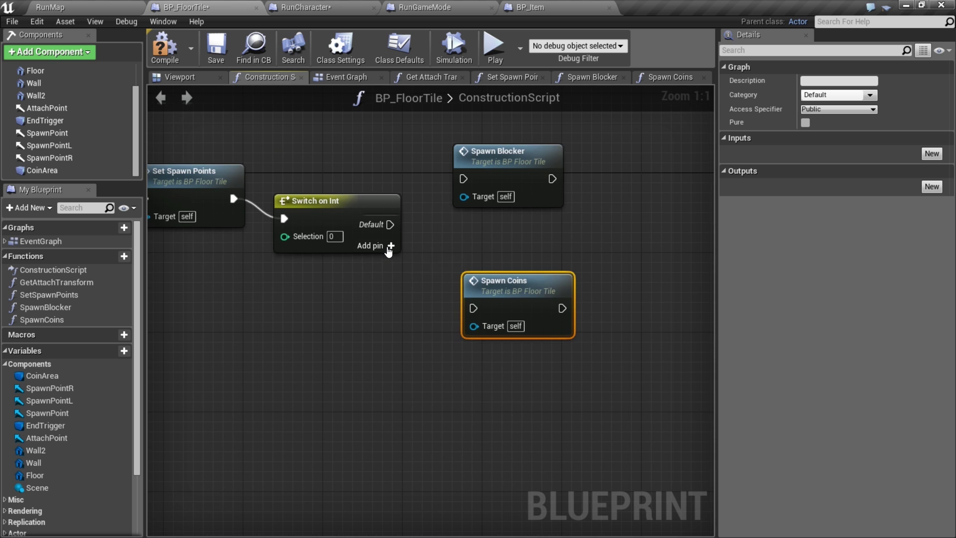
Wire switch cases 0 and Default to Spawn Blocker, and case 1 to Spawn Coins.
{"action": "left_click", "coordinate": [391, 245]}
{"action": "left_click", "coordinate": [391, 263]}
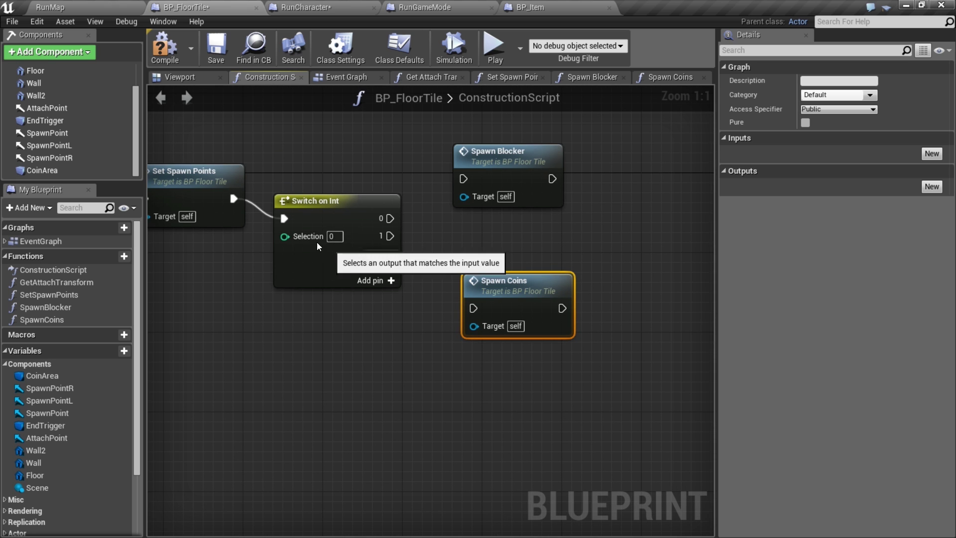
{"action": "left_click_drag", "start_coordinate": [389, 218], "coordinate": [463, 179]}
{"action": "left_click_drag", "start_coordinate": [391, 259], "coordinate": [465, 177]}
{"action": "left_click_drag", "start_coordinate": [390, 236], "coordinate": [473, 309]}
Drive the switch's Selection with a Random Integer in Range, Max 1.
{"action": "key", "text": "Home"}
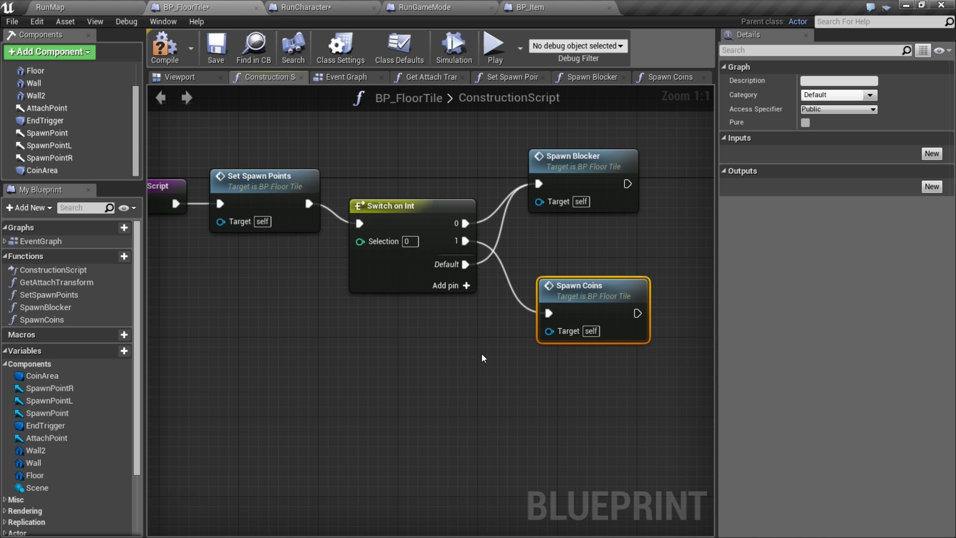
{"action": "right_click_drag", "start_coordinate": [458, 351], "coordinate": [520, 349]}
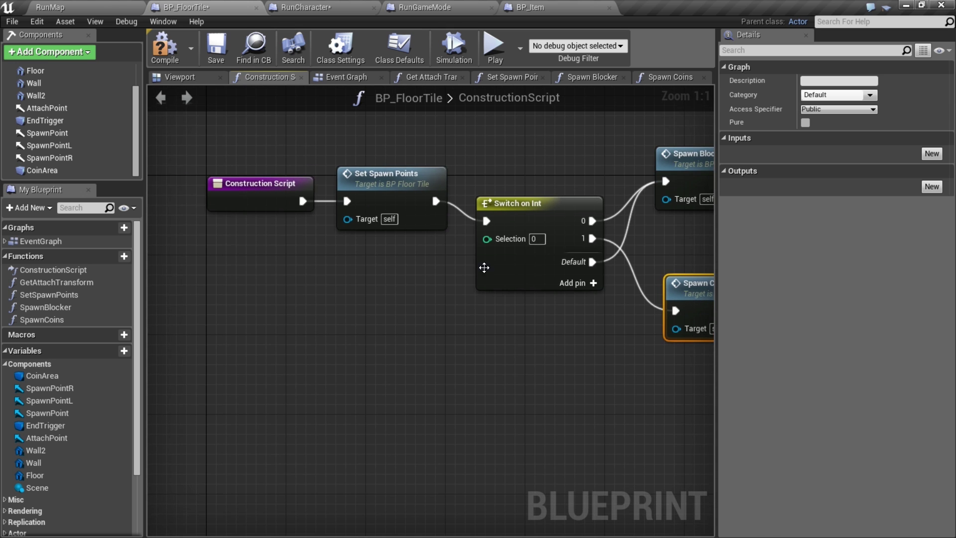
{"action": "left_click_drag", "start_coordinate": [487, 239], "coordinate": [420, 300]}
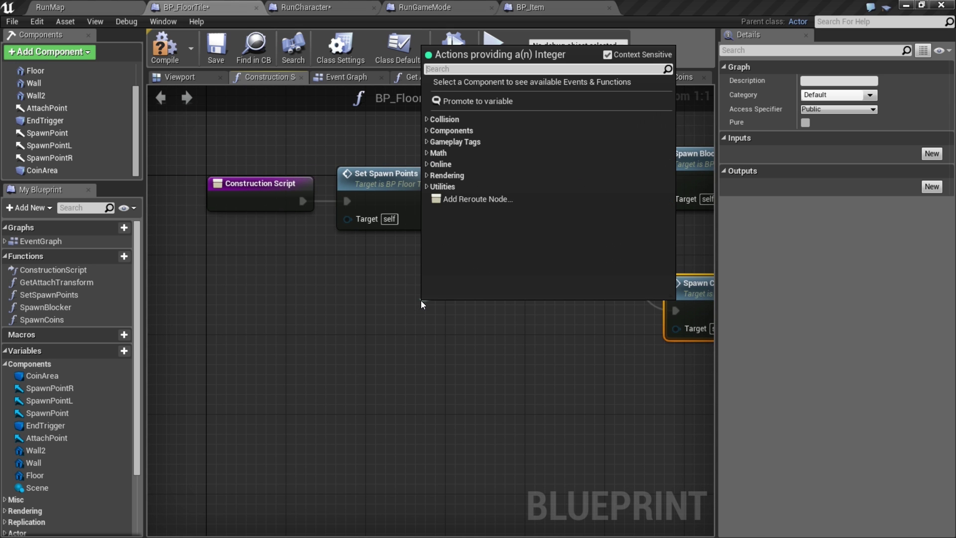
{"action": "type", "text": "random"}
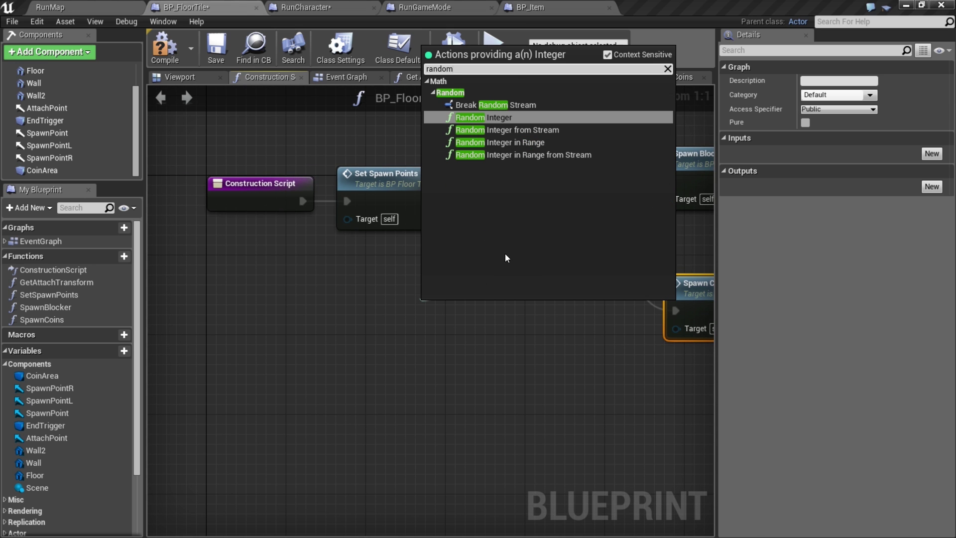
{"action": "left_click", "coordinate": [512, 142]}
{"action": "left_click", "coordinate": [351, 350]}
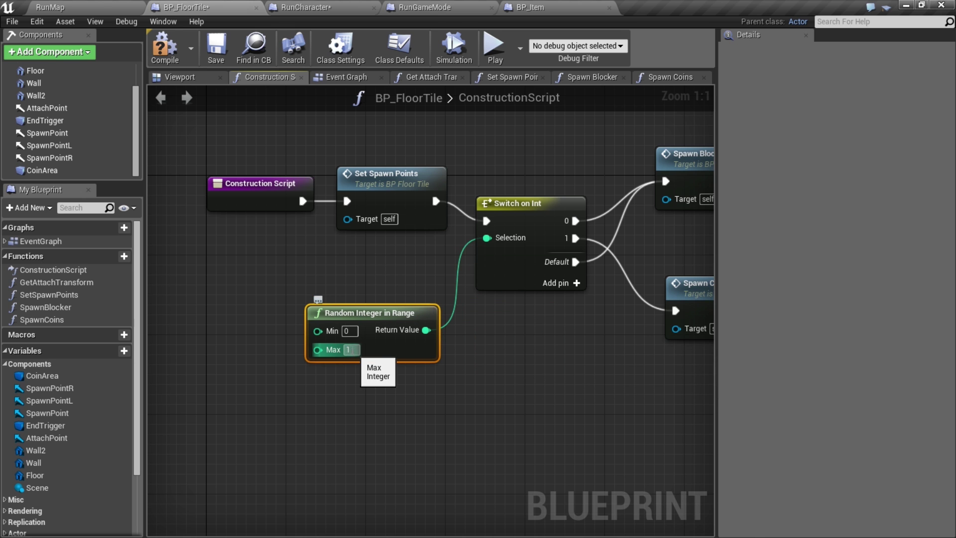
{"action": "key", "text": "Return"}
{"action": "left_click", "coordinate": [186, 81]}
Recompile BP_FloorTile and simulate it three times to see random rocks or coins, then return to RunMap.
{"action": "left_click", "coordinate": [167, 53]}
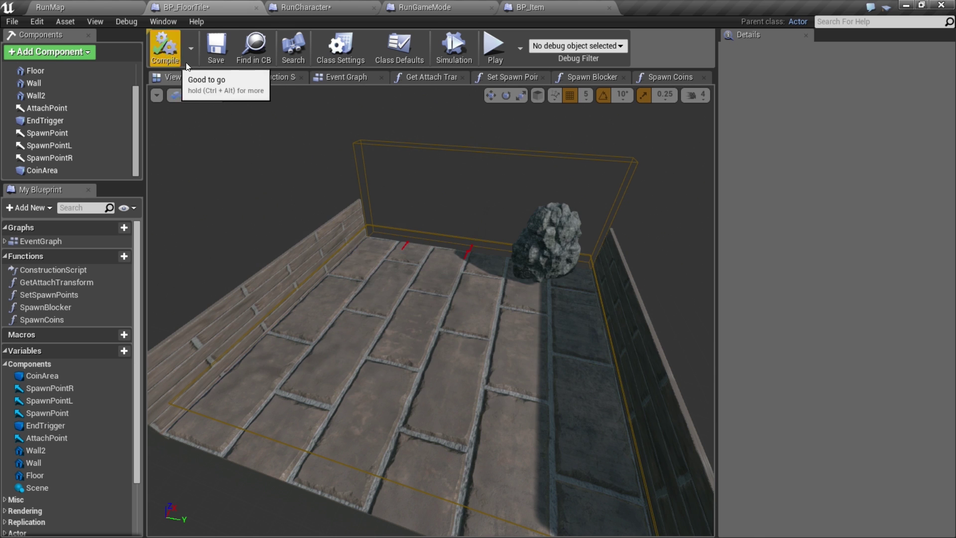
{"action": "left_click", "coordinate": [450, 56]}
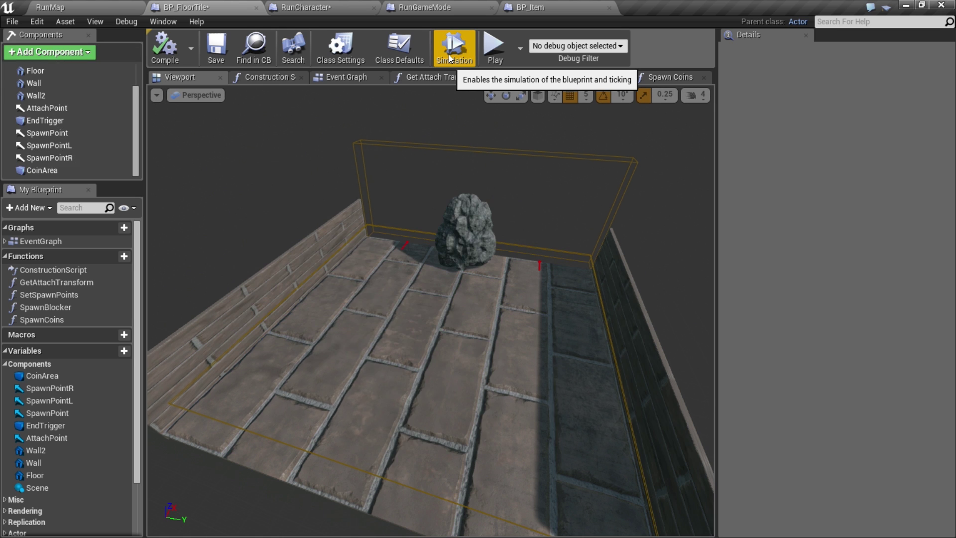
{"action": "left_click", "coordinate": [451, 56]}
{"action": "left_click", "coordinate": [451, 58]}
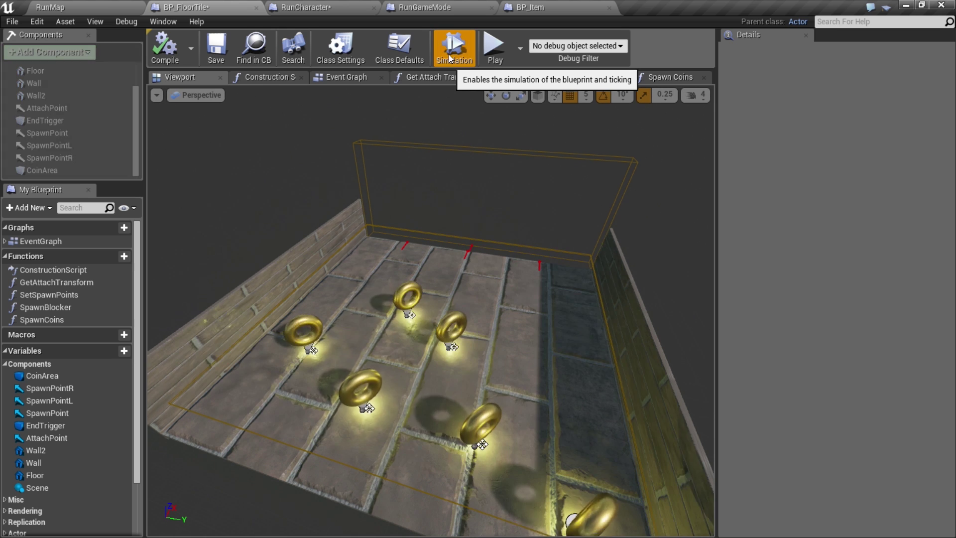
{"action": "left_click", "coordinate": [451, 57]}
{"action": "left_click", "coordinate": [450, 57]}
{"action": "left_click", "coordinate": [451, 57]}
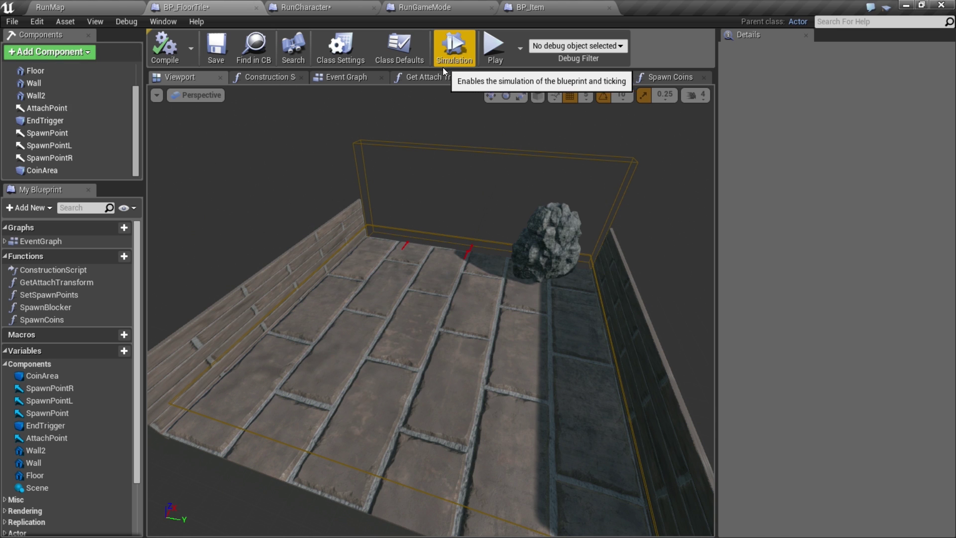
{"action": "left_click", "coordinate": [86, 7]}
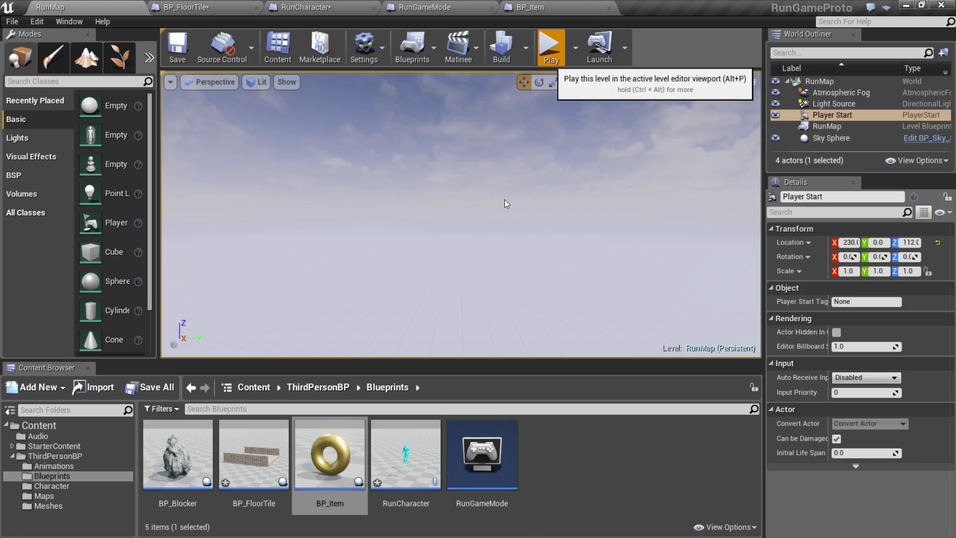
{"action": "left_click", "coordinate": [550, 55]}
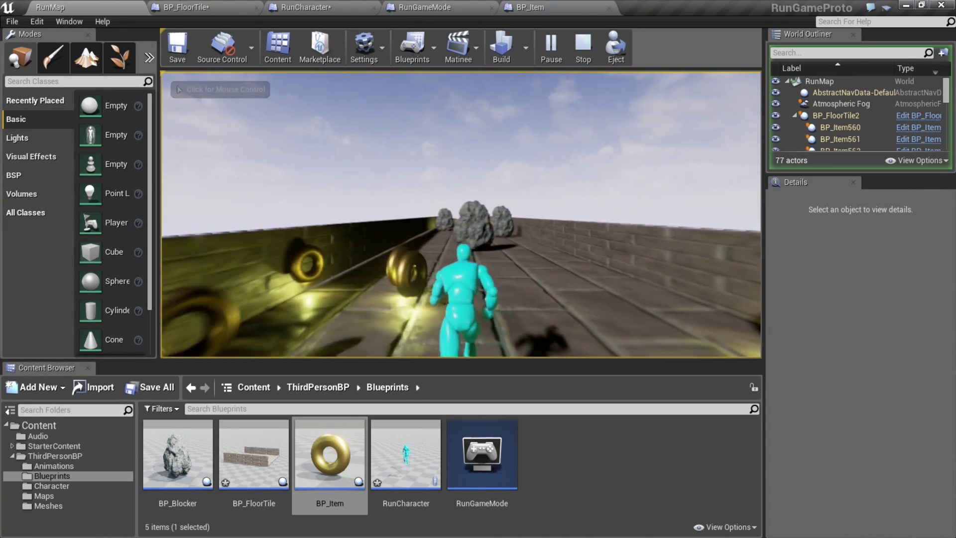
{"action": "key", "text": "a"}
{"action": "key", "text": "d"}
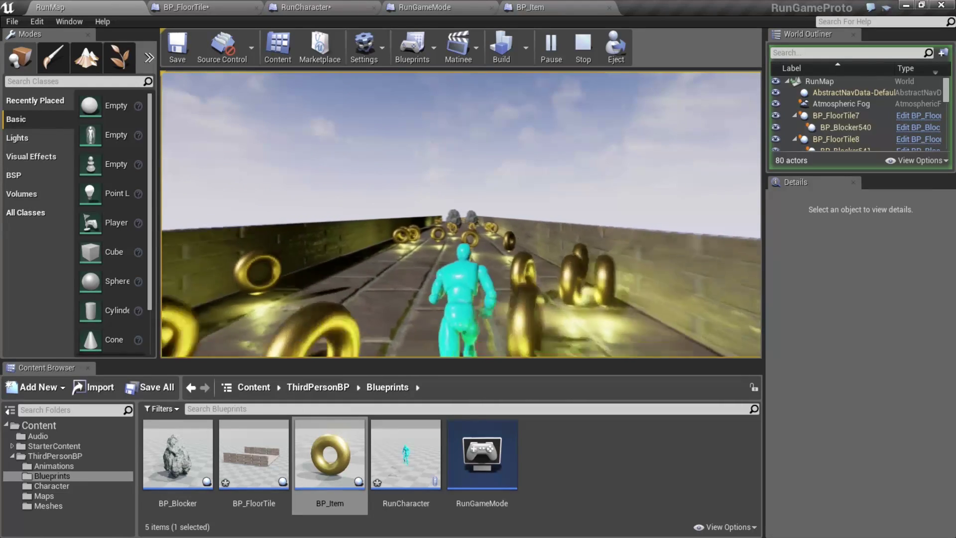
{"action": "key", "text": "Escape"}
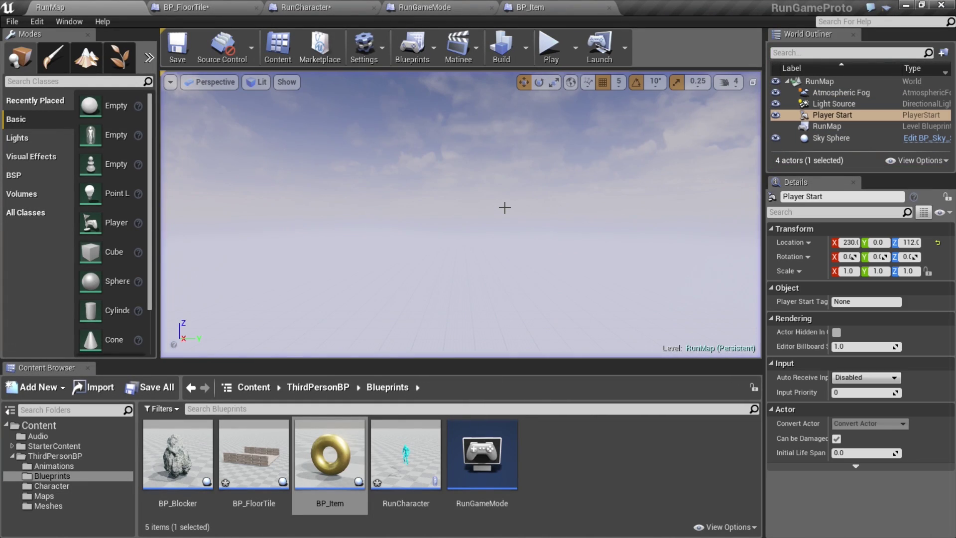
{"action": "left_click", "coordinate": [308, 7]}
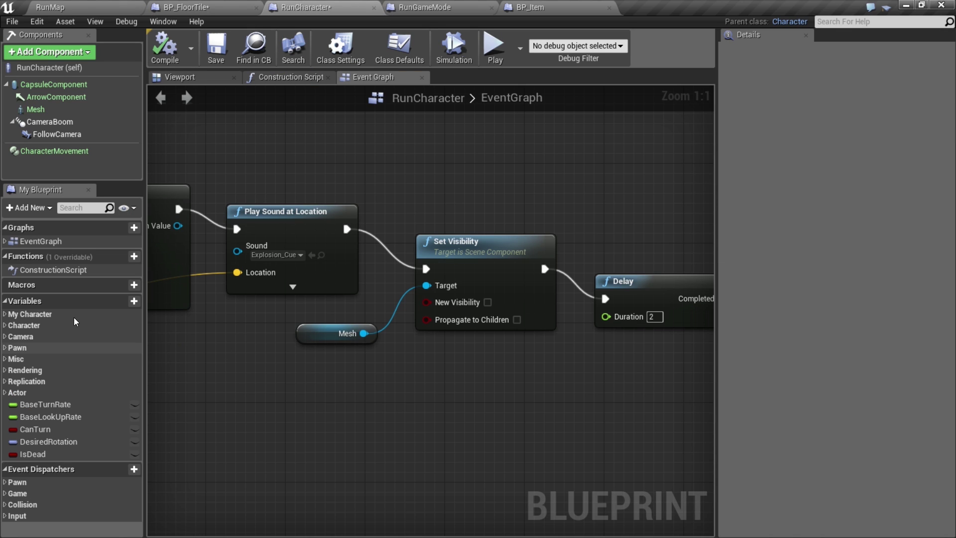
Add an integer variable named TotalCoins to RunCharacter.
{"action": "left_click", "coordinate": [130, 300]}
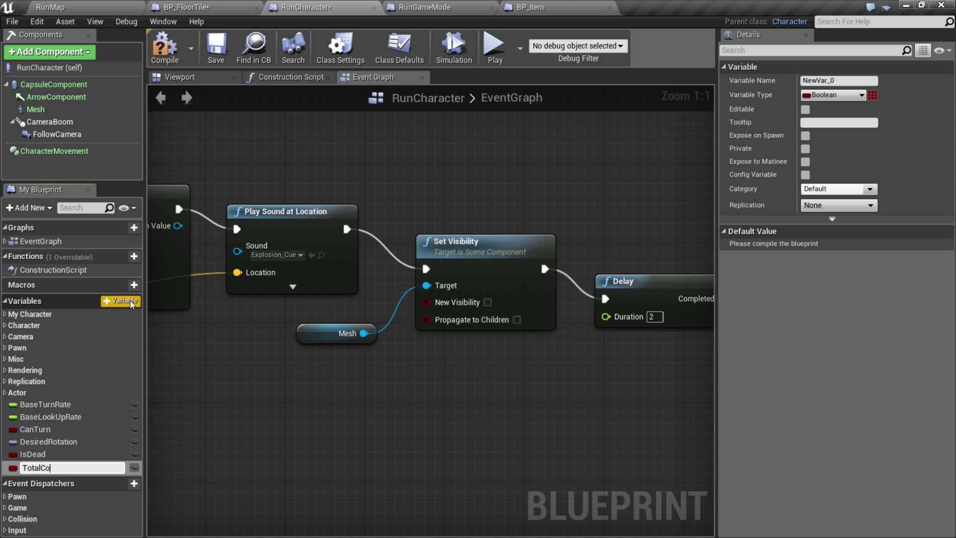
{"action": "key", "text": "Return"}
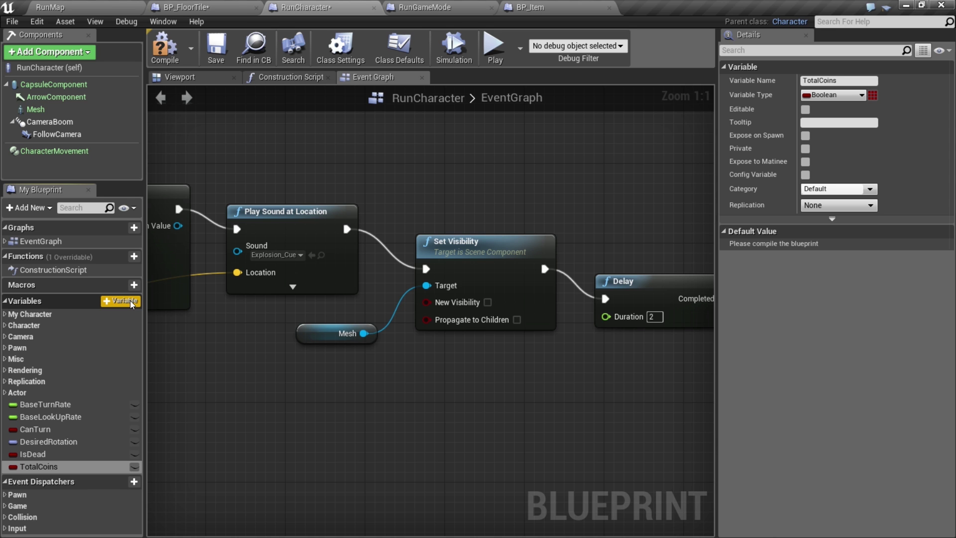
{"action": "left_click", "coordinate": [839, 96]}
{"action": "left_click", "coordinate": [798, 149]}
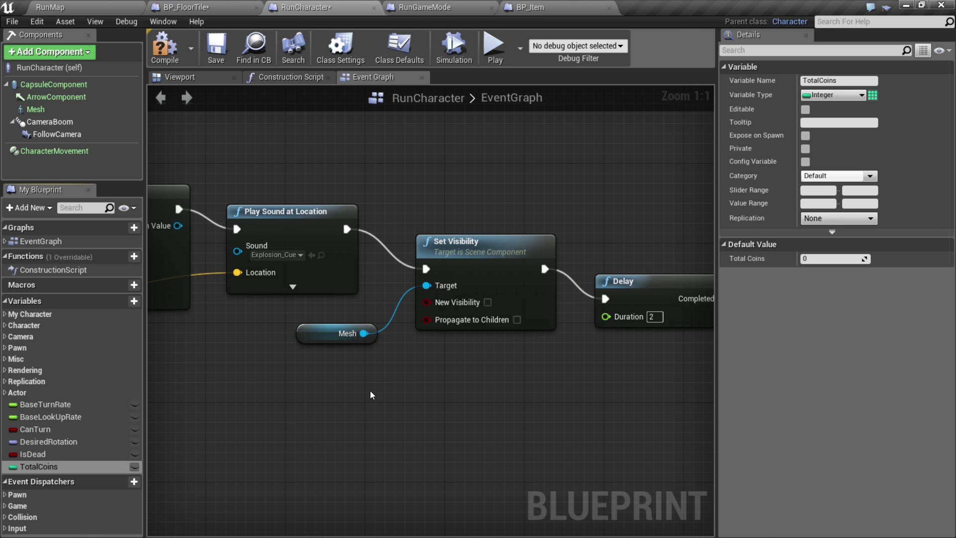
Create an AddCoin function that sets TotalCoins to TotalCoins + 1, and compile.
{"action": "left_click", "coordinate": [127, 259]}
{"action": "type", "text": "A"}
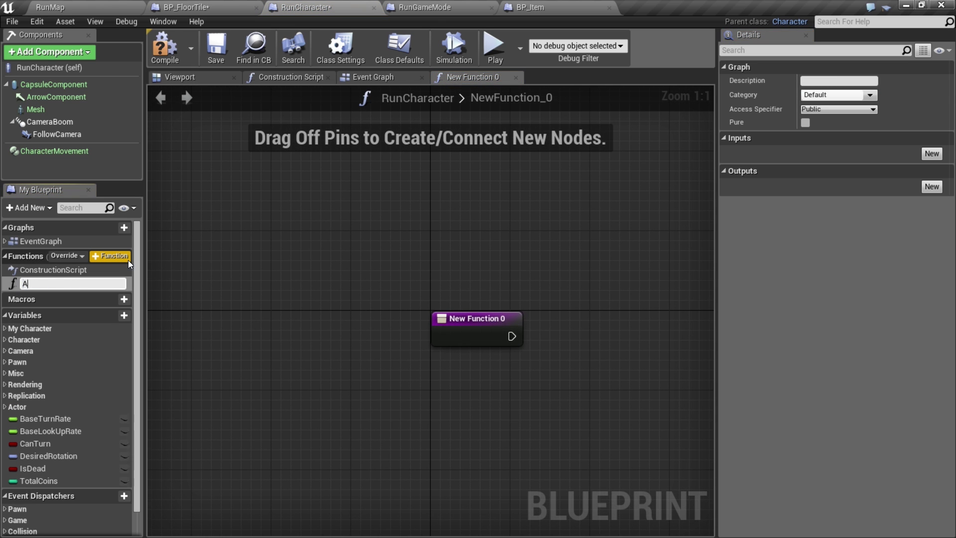
{"action": "type", "text": "ddCoin"}
{"action": "key", "text": "Return"}
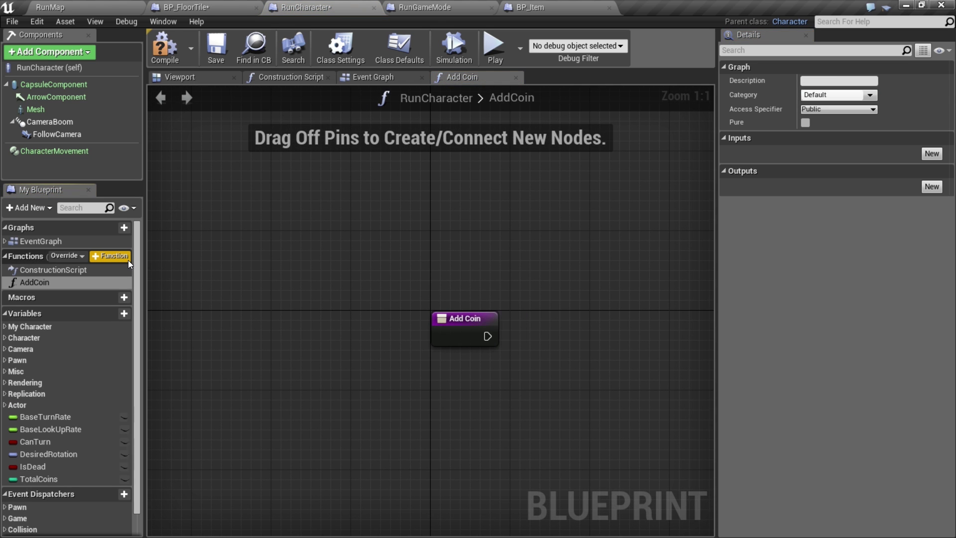
{"action": "left_click_drag", "start_coordinate": [462, 338], "coordinate": [320, 275]}
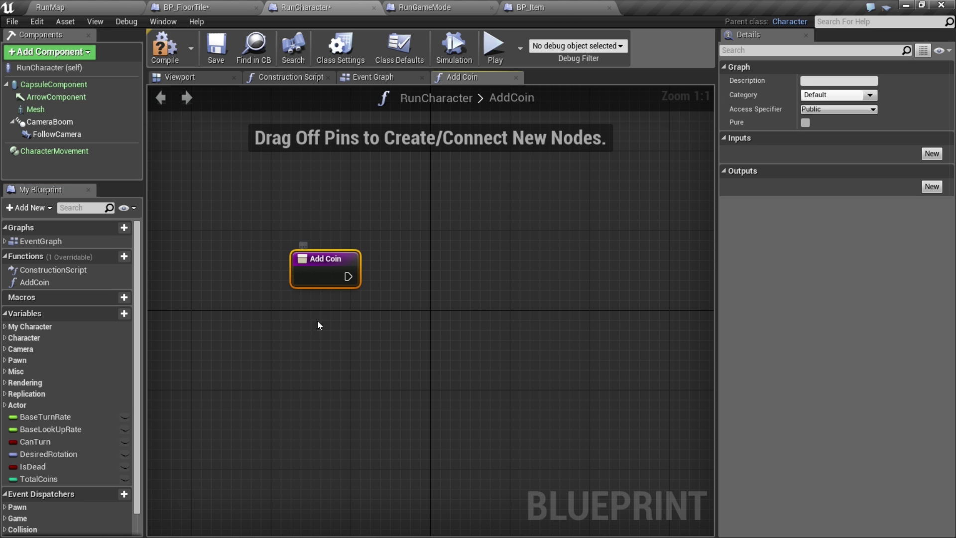
{"action": "left_click_drag", "start_coordinate": [46, 479], "coordinate": [579, 269], "text": "alt"}
{"action": "left_click_drag", "start_coordinate": [349, 277], "coordinate": [523, 272]}
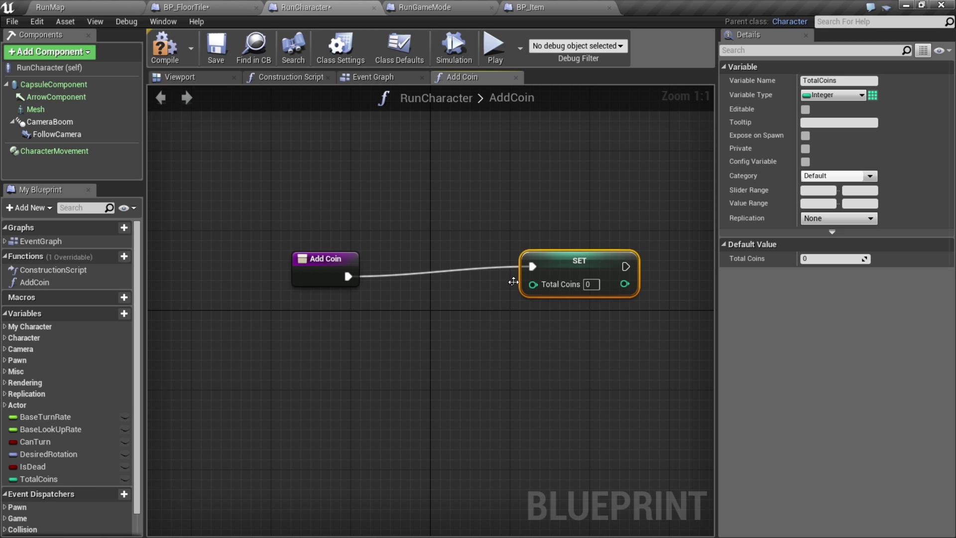
{"action": "left_click_drag", "start_coordinate": [38, 479], "coordinate": [422, 351], "text": "ctrl"}
{"action": "type", "text": "+"}
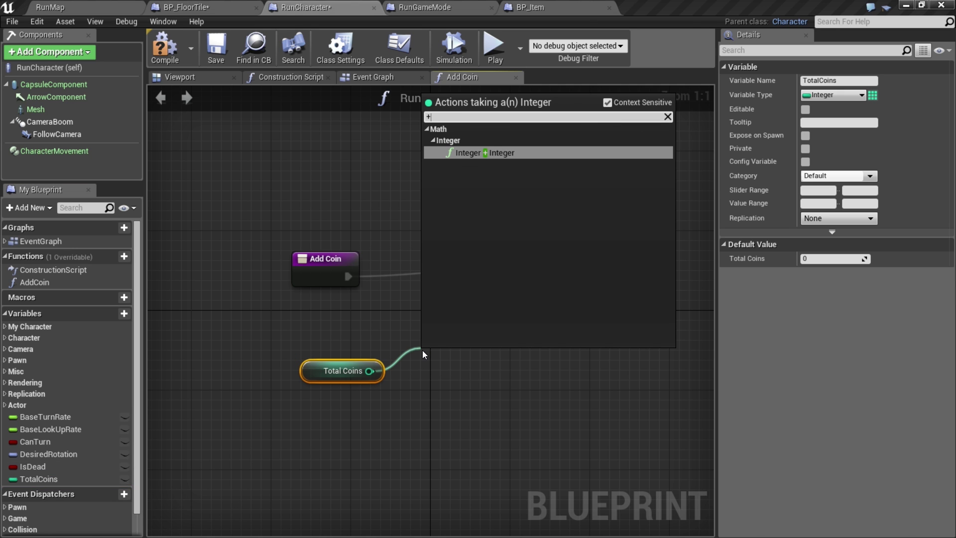
{"action": "left_click", "coordinate": [501, 153]}
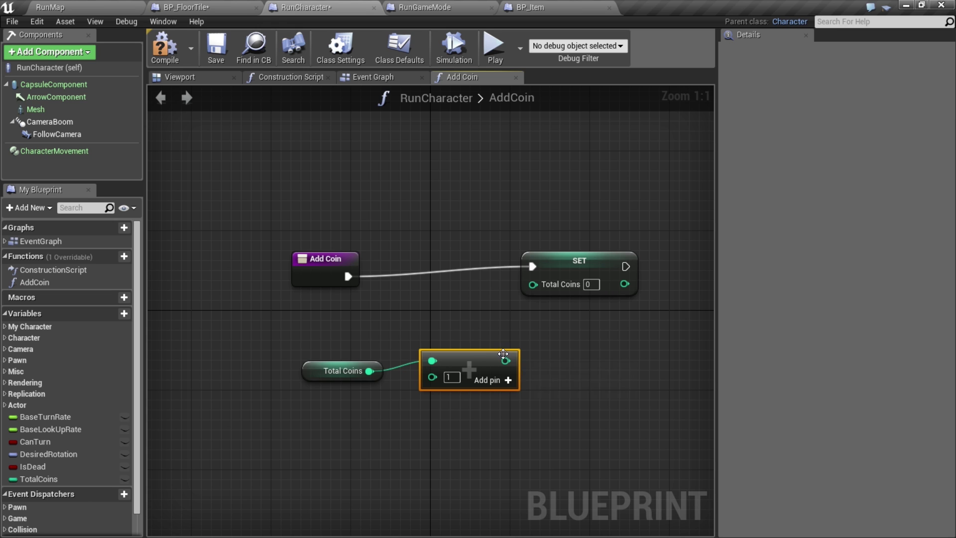
{"action": "left_click_drag", "start_coordinate": [506, 360], "coordinate": [533, 283]}
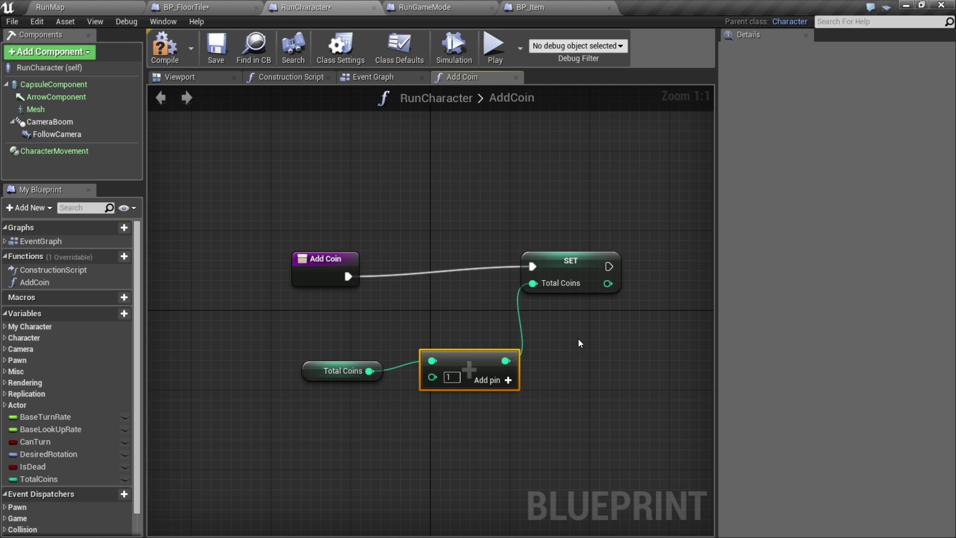
{"action": "left_click", "coordinate": [156, 53]}
Set BP_Item's StaticMesh collision preset to OverlapOnlyPawn.
{"action": "left_click", "coordinate": [538, 6]}
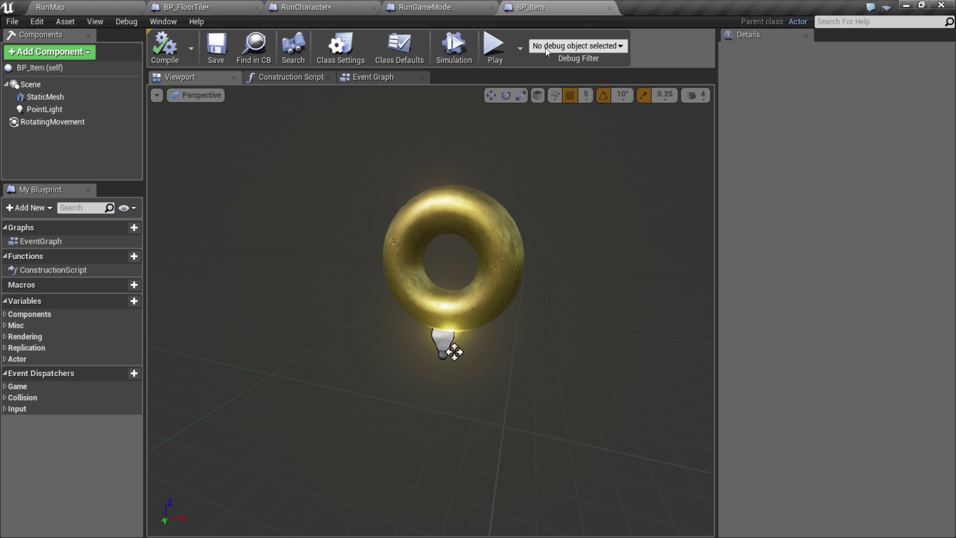
{"action": "left_click", "coordinate": [497, 223]}
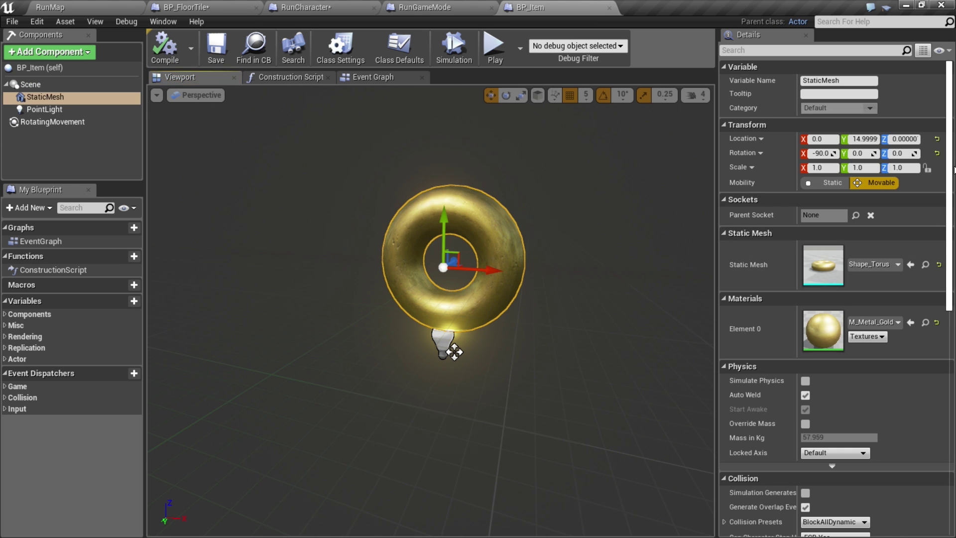
{"action": "scroll", "coordinate": [900, 229], "scroll_direction": "down", "scroll_amount": 10}
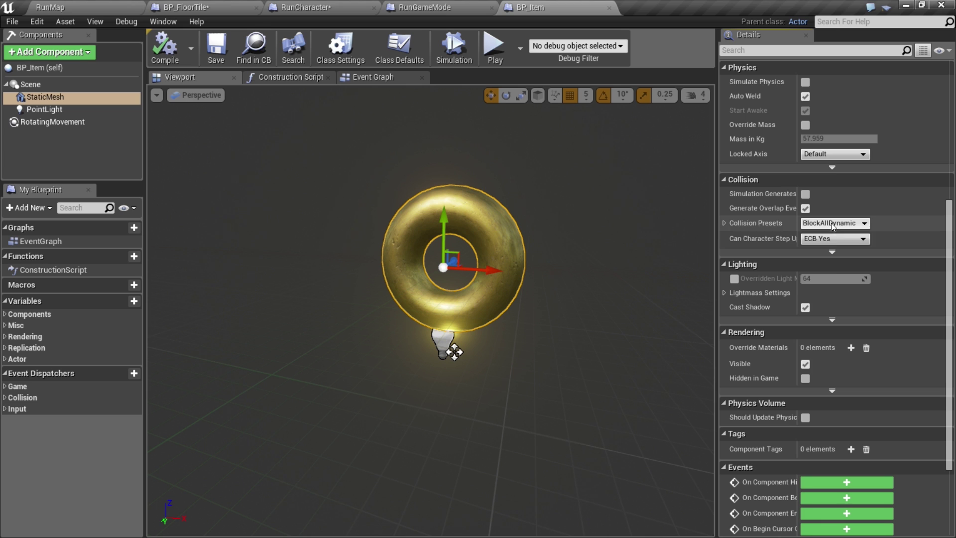
{"action": "left_click", "coordinate": [831, 222]}
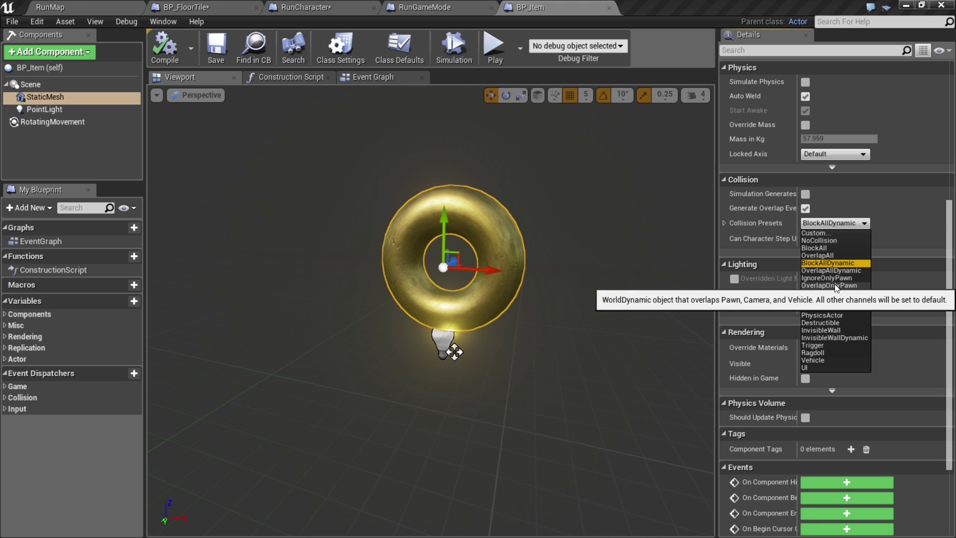
{"action": "left_click", "coordinate": [836, 285]}
Add an OnComponentBeginOverlap event for the coin's StaticMesh.
{"action": "scroll", "coordinate": [936, 262], "scroll_direction": "down", "scroll_amount": 3}
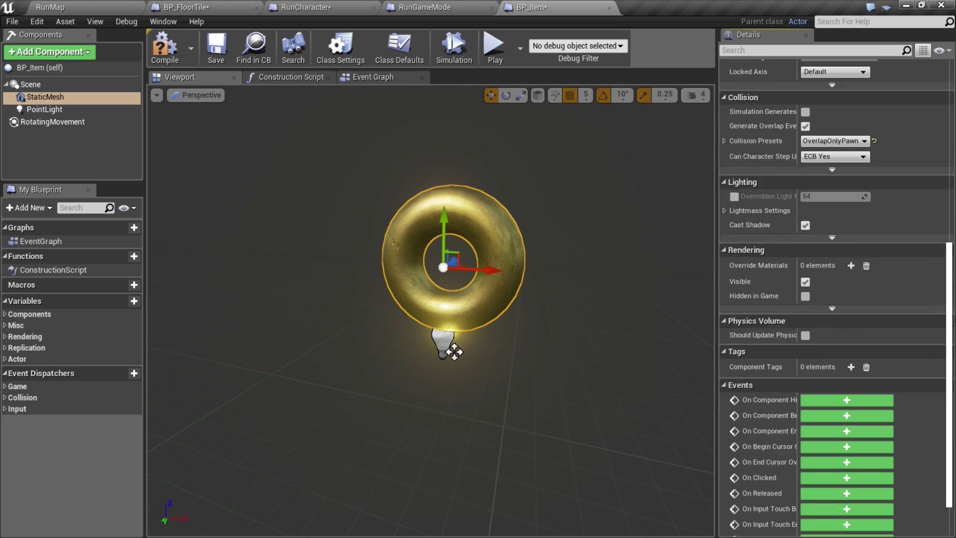
{"action": "scroll", "coordinate": [818, 375], "scroll_direction": "down", "scroll_amount": 2}
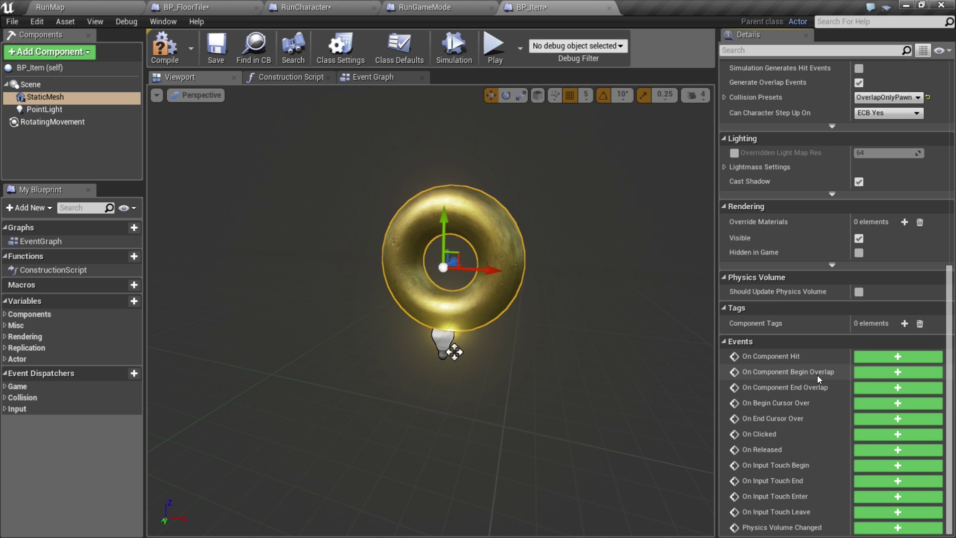
{"action": "left_click", "coordinate": [879, 369]}
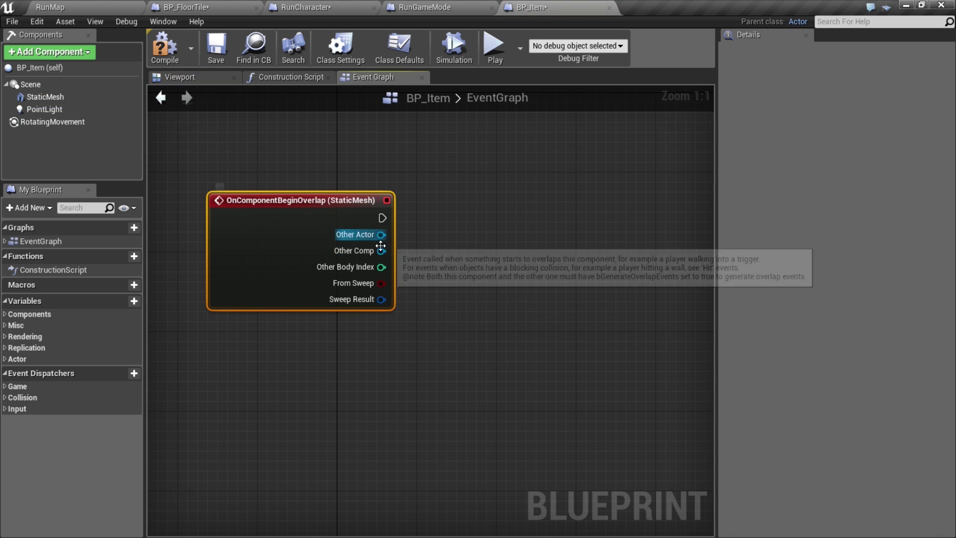
On overlap, cast Other Actor to RunCharacter and call its AddCoin function.
{"action": "left_click_drag", "start_coordinate": [381, 235], "coordinate": [426, 239]}
{"action": "type", "text": "casttoru"}
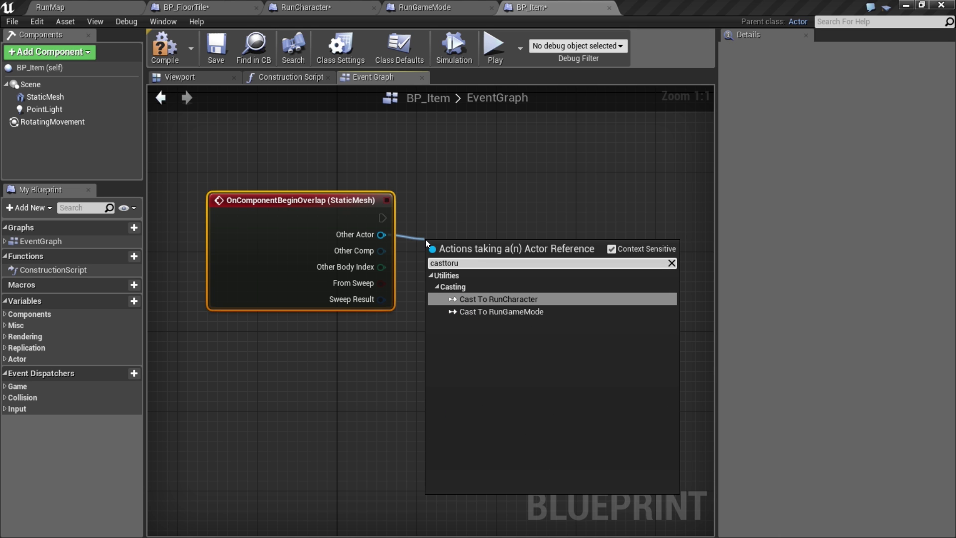
{"action": "key", "text": "Return"}
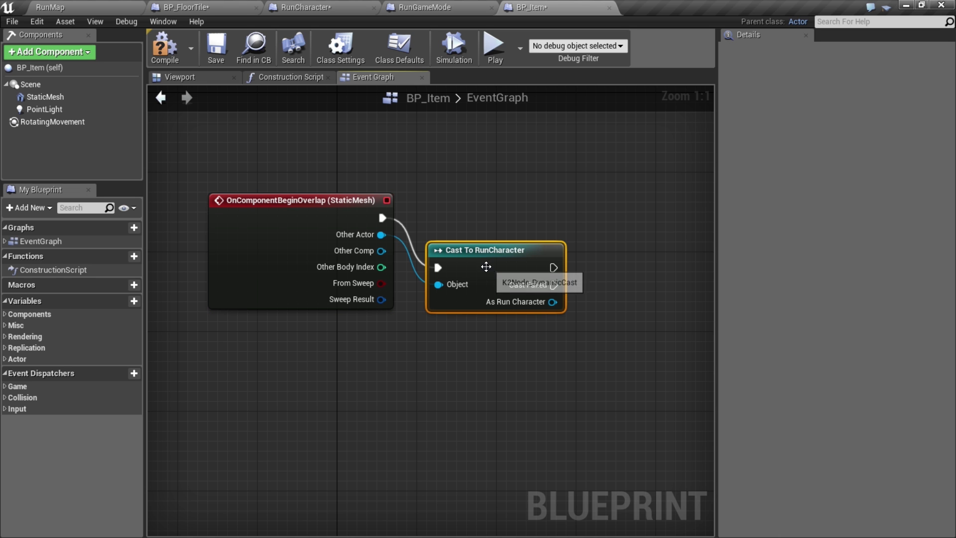
{"action": "left_click_drag", "start_coordinate": [486, 261], "coordinate": [476, 225]}
{"action": "right_click_drag", "start_coordinate": [476, 225], "coordinate": [353, 236]}
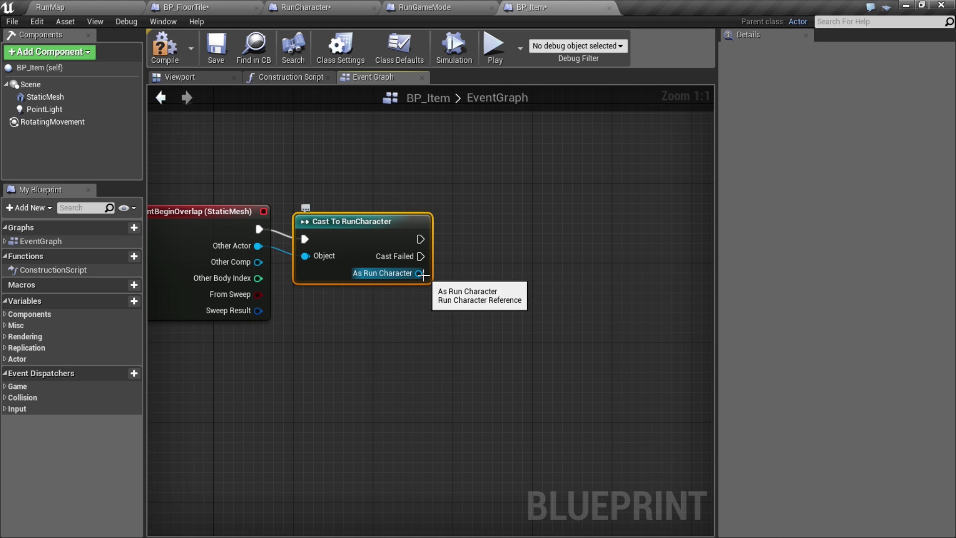
{"action": "left_click_drag", "start_coordinate": [419, 273], "coordinate": [471, 255]}
{"action": "type", "text": "dd"}
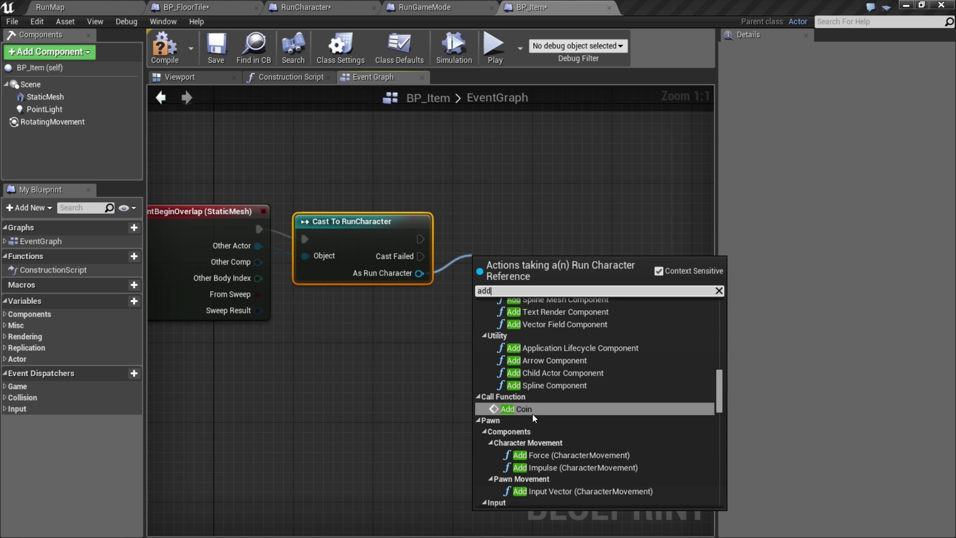
{"action": "left_click", "coordinate": [523, 413]}
{"action": "left_click_drag", "start_coordinate": [516, 275], "coordinate": [517, 255]}
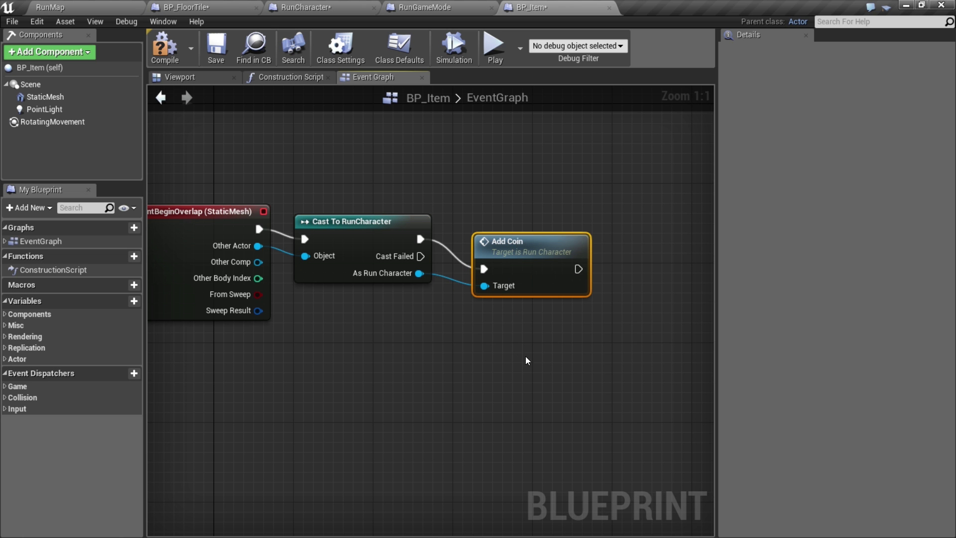
{"action": "right_click_drag", "start_coordinate": [556, 337], "coordinate": [415, 313]}
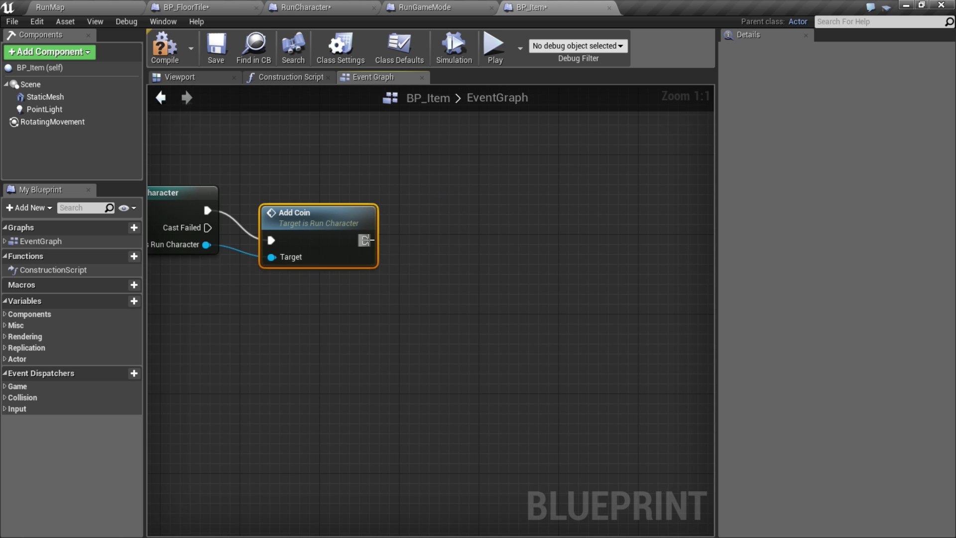
After Add Coin, play SFX_Score_01 at the item's Get Actor Location.
{"action": "left_click_drag", "start_coordinate": [366, 241], "coordinate": [426, 239]}
{"action": "type", "text": "sound"}
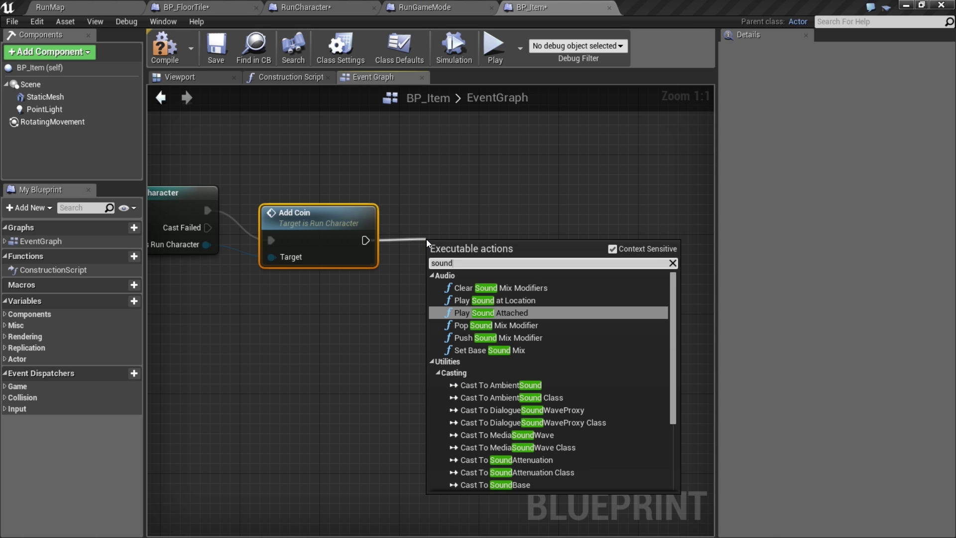
{"action": "left_click", "coordinate": [468, 300]}
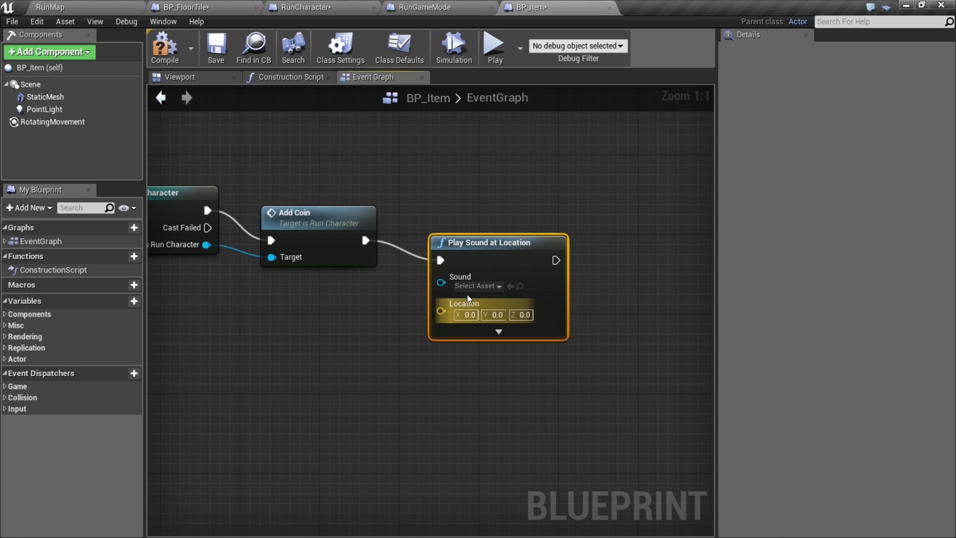
{"action": "left_click_drag", "start_coordinate": [440, 311], "coordinate": [370, 353]}
{"action": "type", "text": "act"}
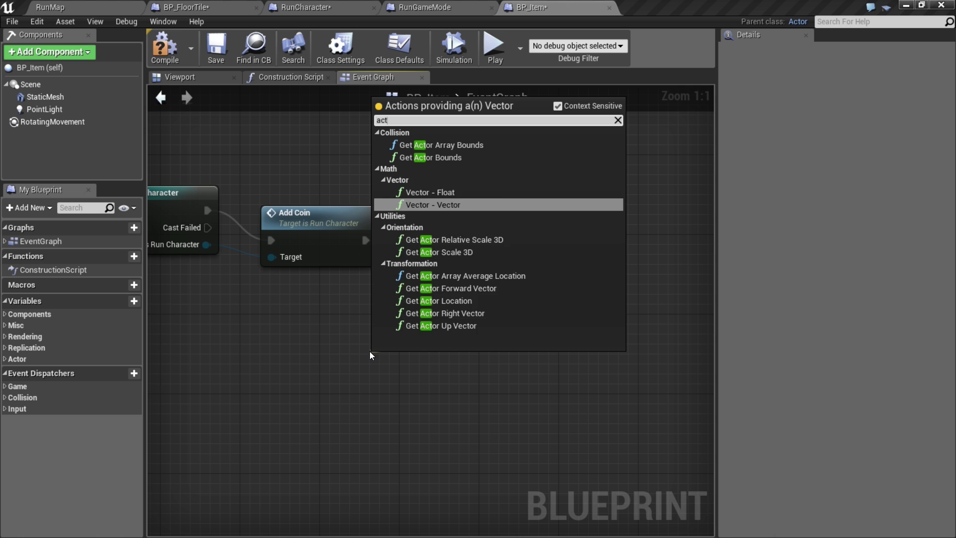
{"action": "type", "text": "or"}
{"action": "left_click", "coordinate": [458, 255]}
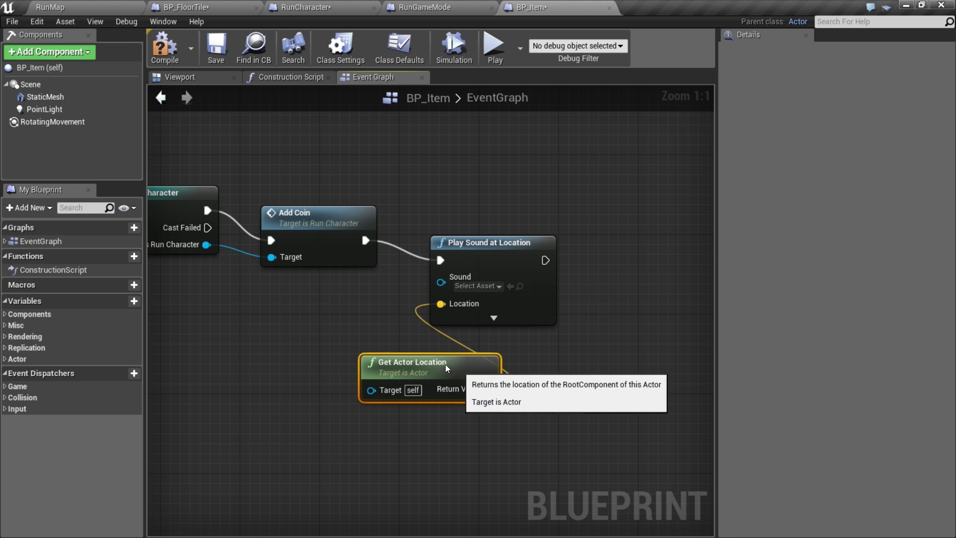
{"action": "left_click_drag", "start_coordinate": [447, 369], "coordinate": [345, 339]}
{"action": "right_click_drag", "start_coordinate": [450, 371], "coordinate": [486, 342]}
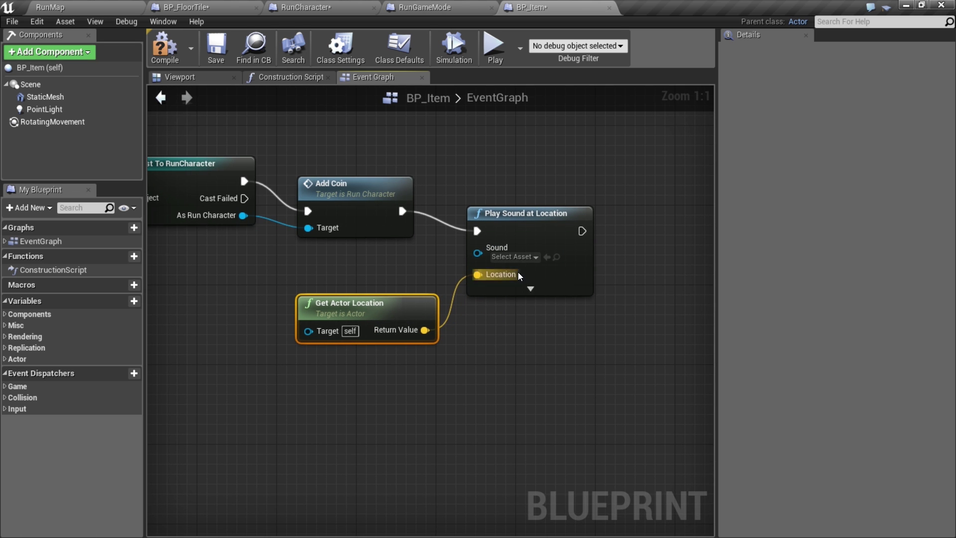
{"action": "left_click", "coordinate": [518, 258]}
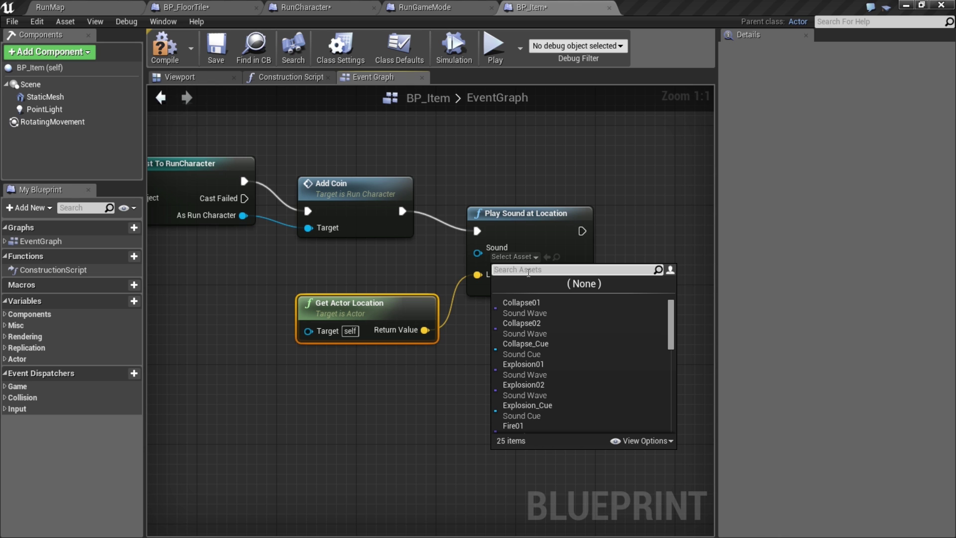
{"action": "type", "text": "s"}
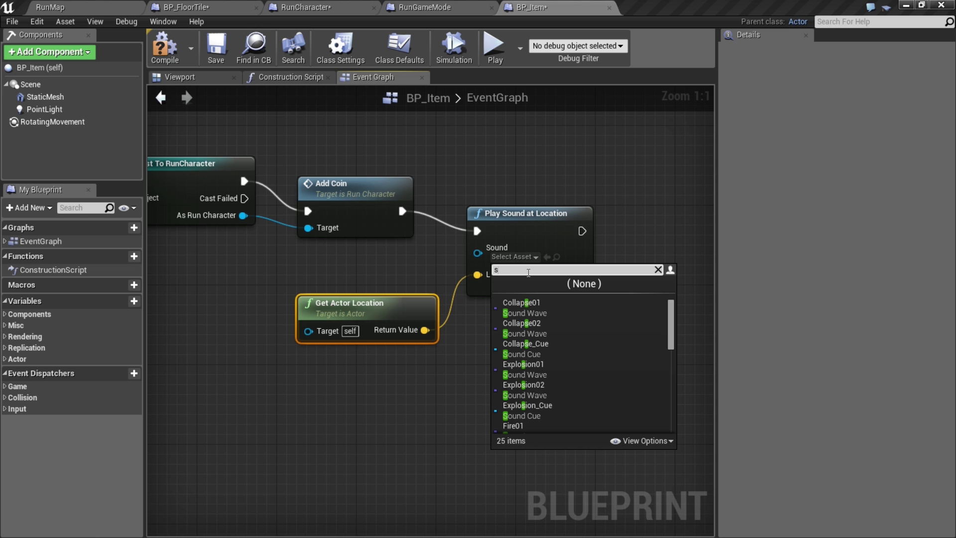
{"action": "type", "text": "fx"}
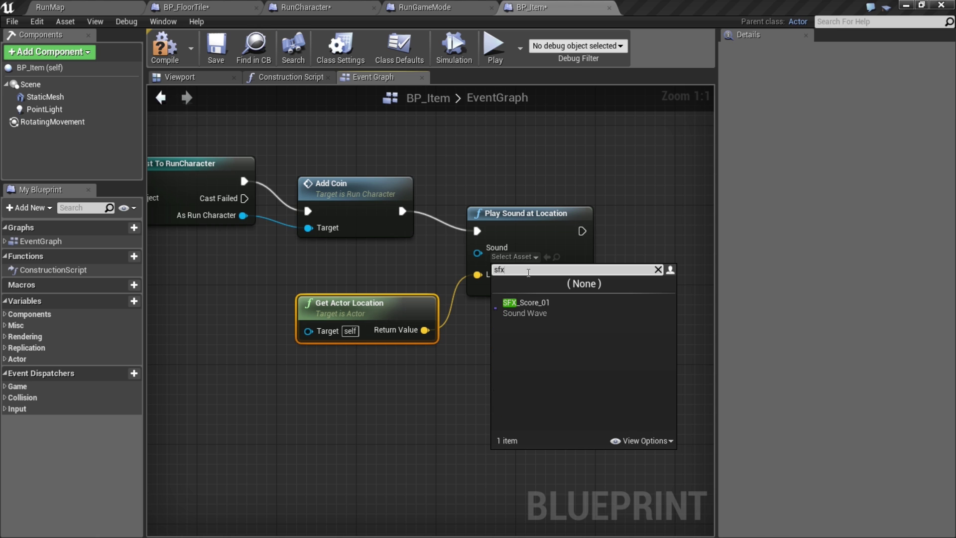
{"action": "left_click", "coordinate": [532, 306]}
Destroy the item after the sound plays, and compile BP_Item.
{"action": "right_click_drag", "start_coordinate": [568, 345], "coordinate": [493, 296]}
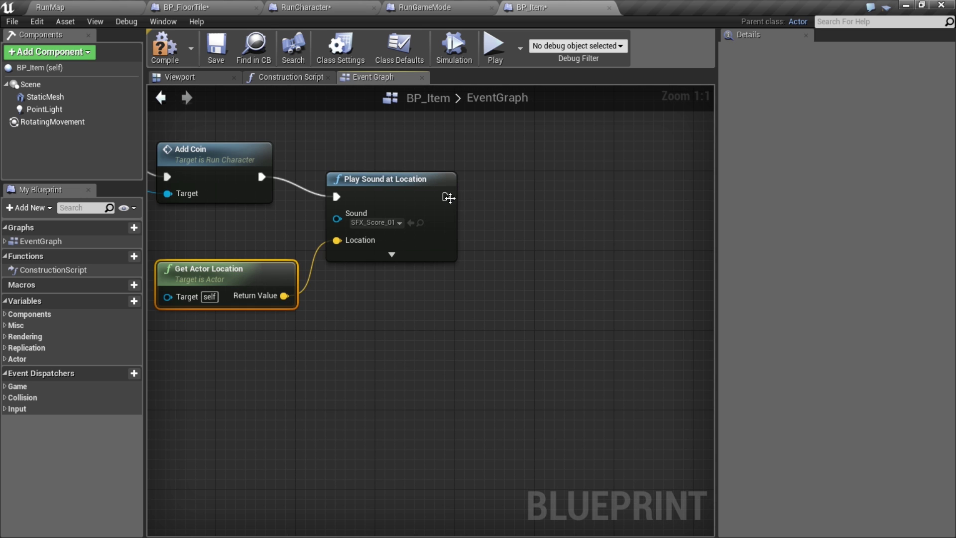
{"action": "left_click_drag", "start_coordinate": [449, 197], "coordinate": [480, 216]}
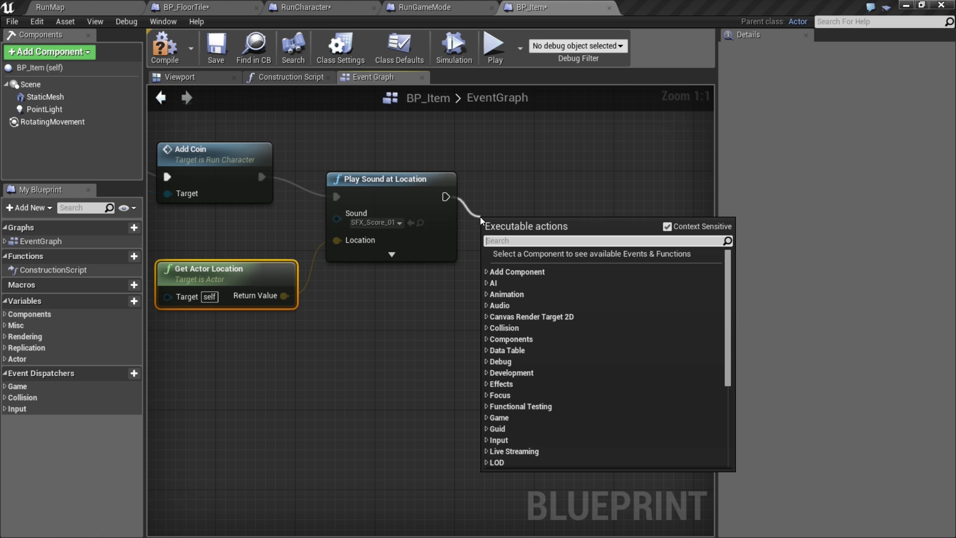
{"action": "type", "text": "destroy"}
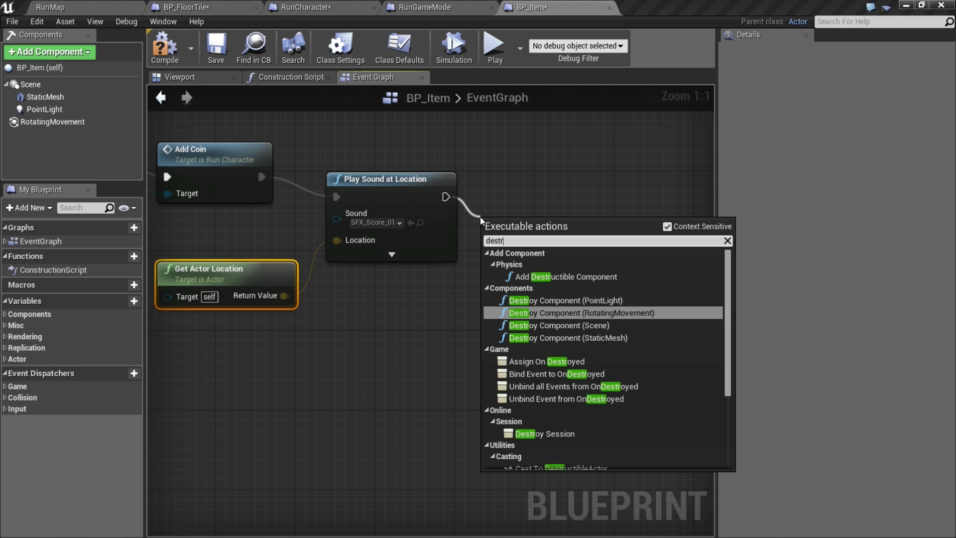
{"action": "left_click", "coordinate": [542, 421]}
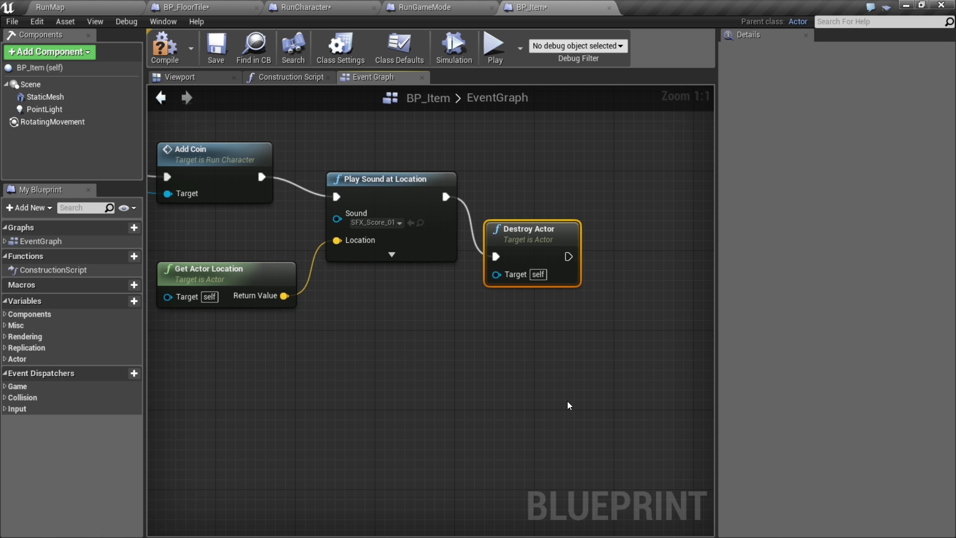
{"action": "right_click_drag", "start_coordinate": [503, 272], "coordinate": [668, 285]}
{"action": "left_click", "coordinate": [170, 53]}
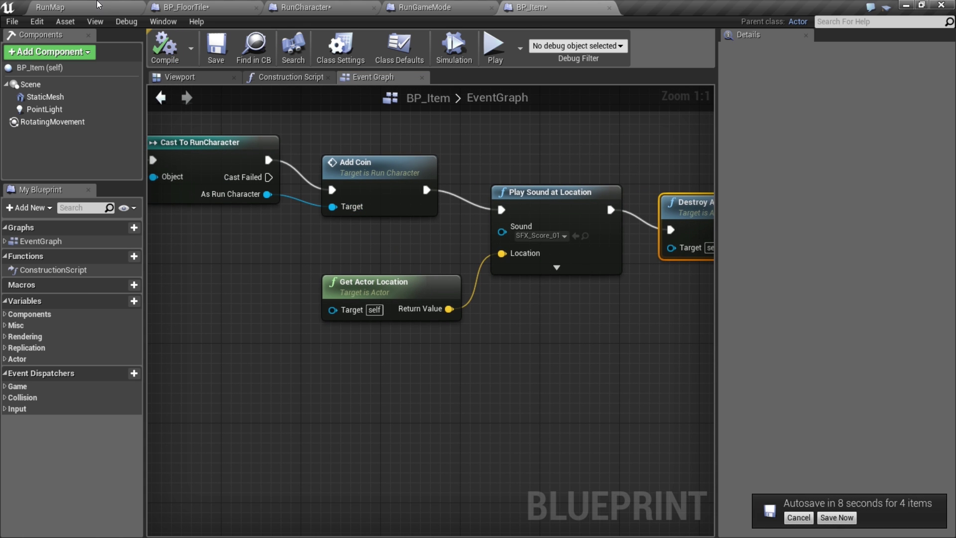
Playtest the RunMap level through coins and rocks, then stop with Esc.
{"action": "left_click", "coordinate": [100, 6]}
{"action": "left_click", "coordinate": [554, 49]}
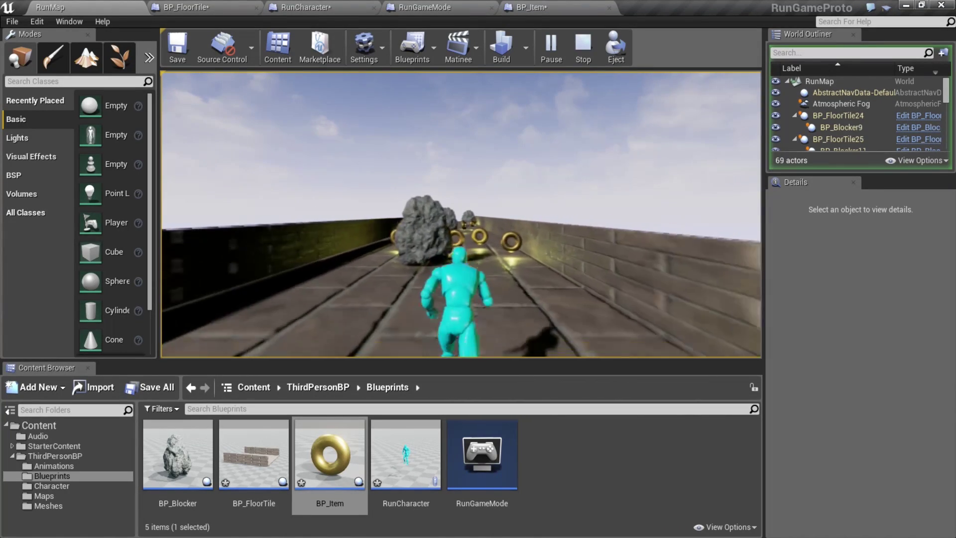
{"action": "key", "text": "Escape"}
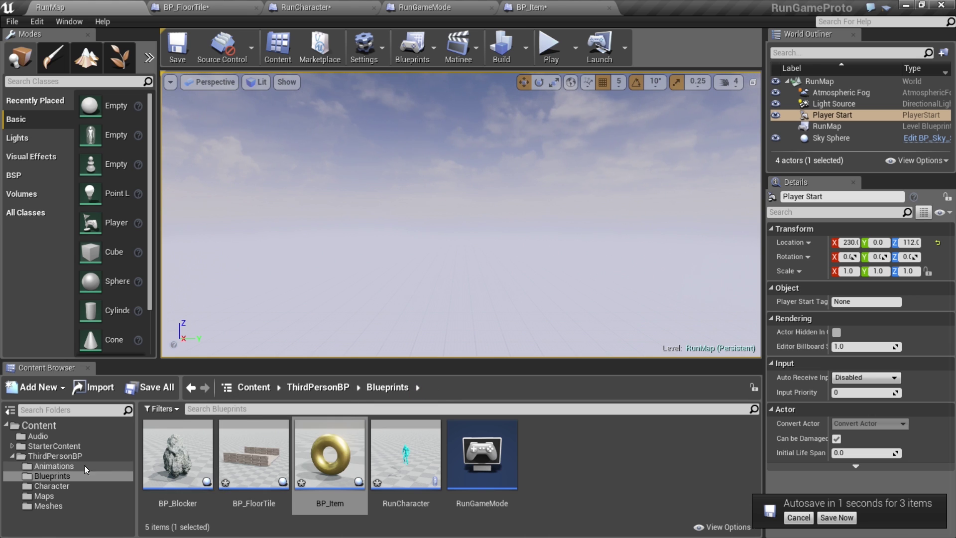
Create a new folder named UMG inside ThirdPersonBP.
{"action": "left_click", "coordinate": [50, 456]}
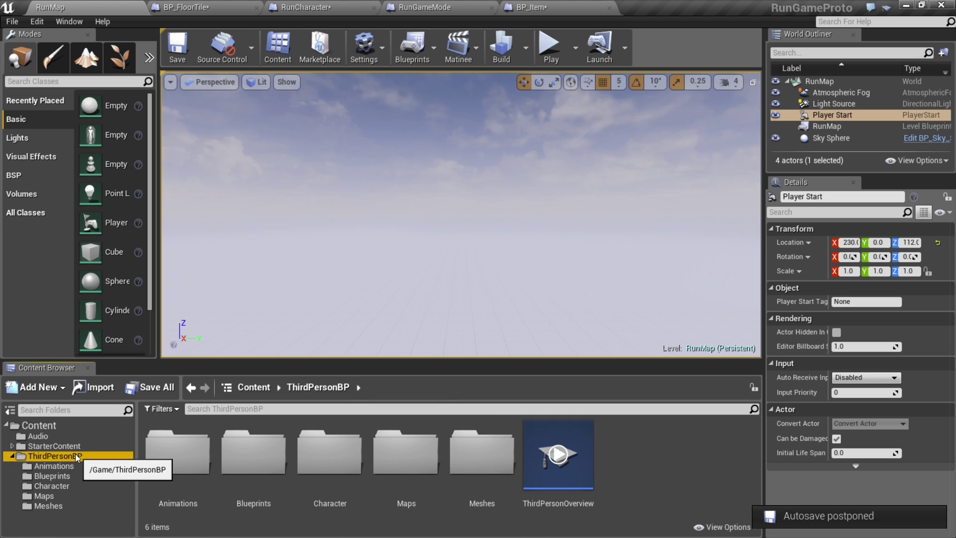
{"action": "left_click", "coordinate": [37, 389]}
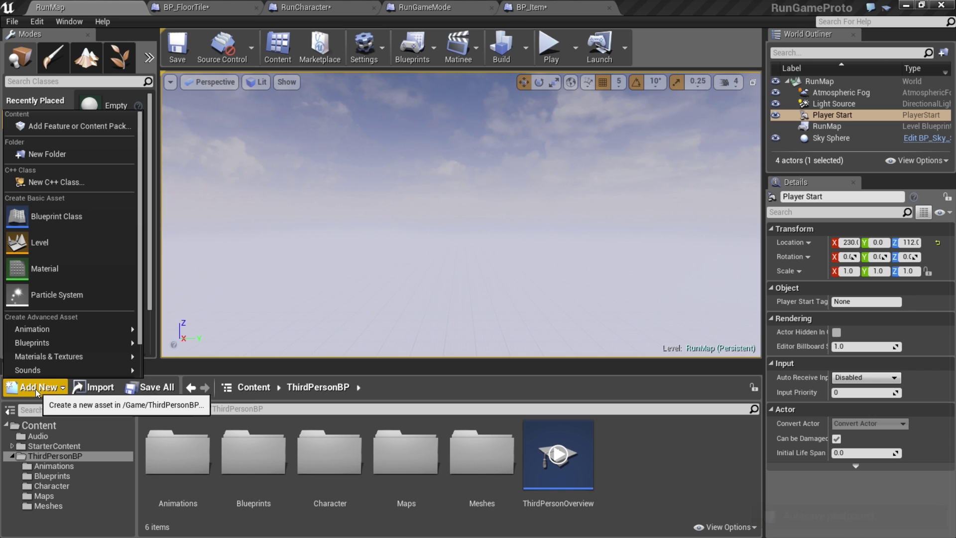
{"action": "left_click", "coordinate": [68, 155]}
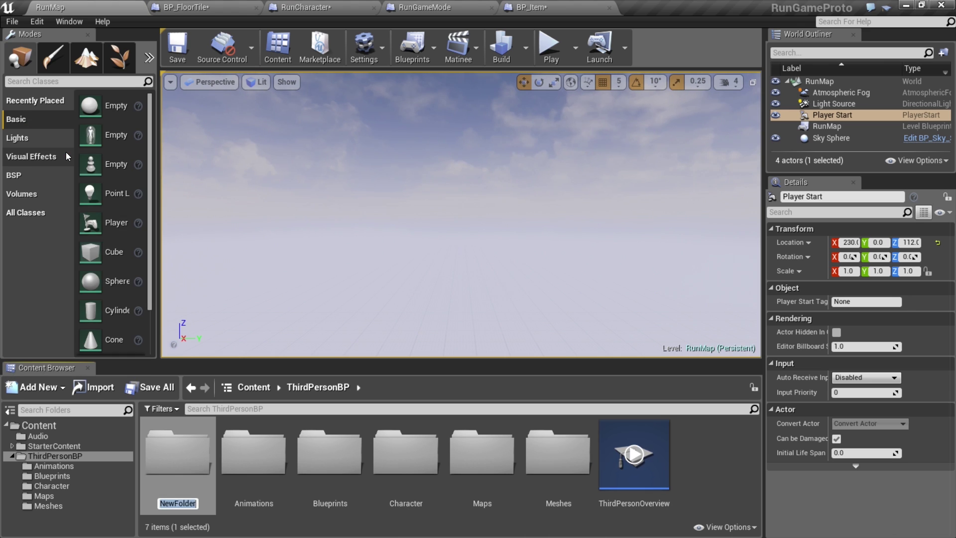
{"action": "type", "text": "UM"}
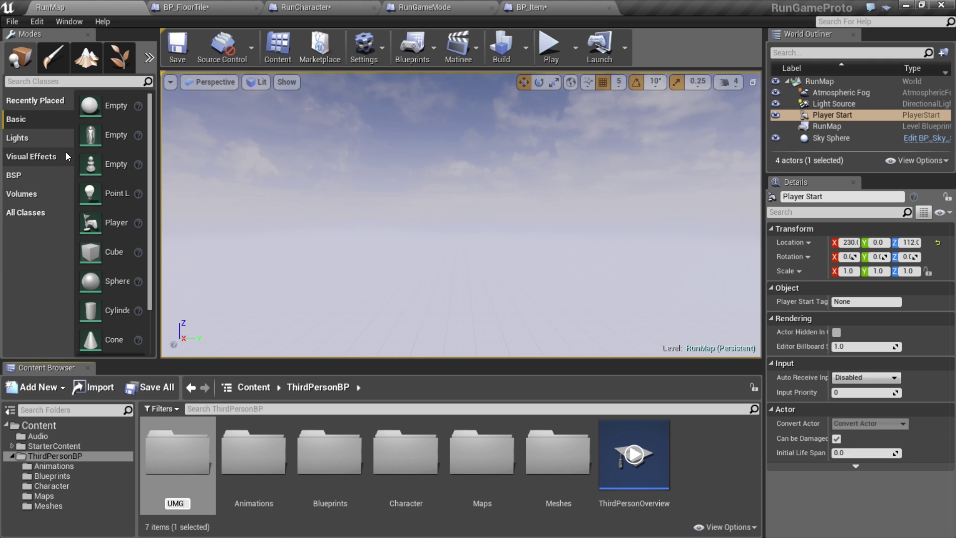
{"action": "type", "text": "G"}
{"action": "key", "text": "Return"}
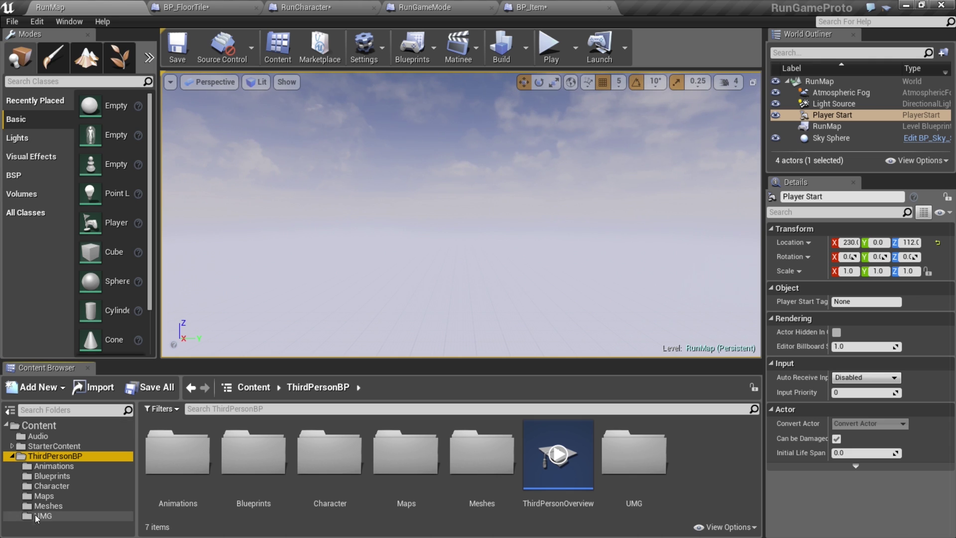
In UMG, create a Widget Blueprint named RunHUD and open it.
{"action": "left_click", "coordinate": [50, 518]}
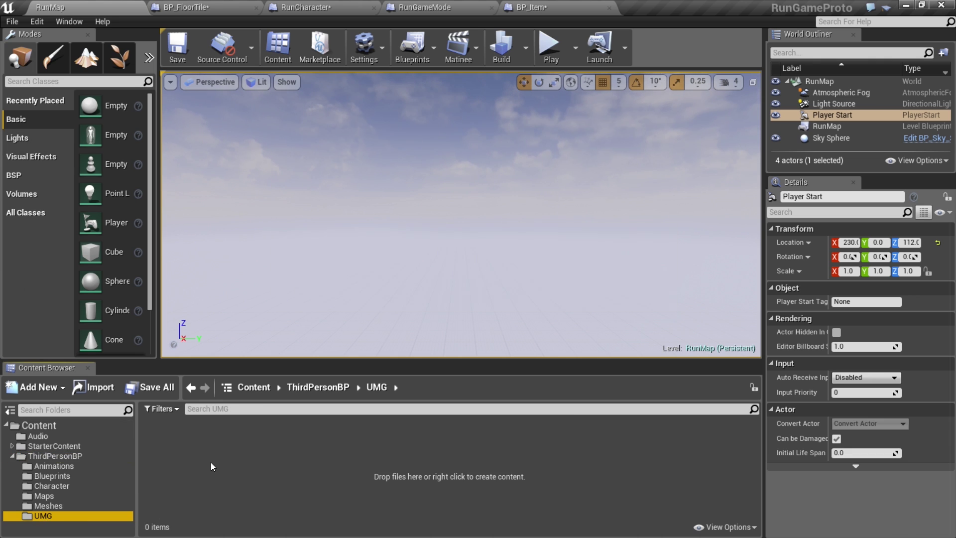
{"action": "right_click", "coordinate": [195, 443]}
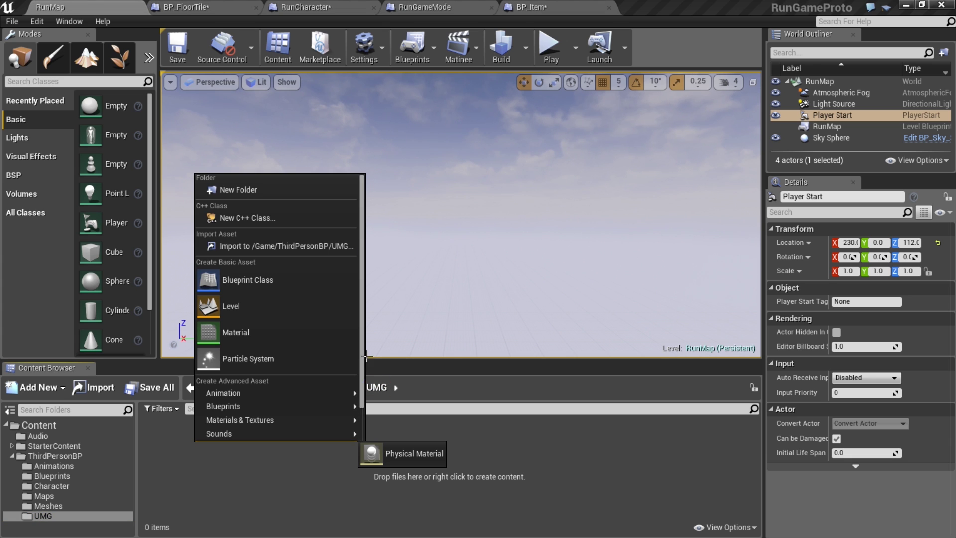
{"action": "scroll", "coordinate": [363, 335], "scroll_direction": "down", "scroll_amount": 2}
{"action": "mouse_move", "coordinate": [276, 426]}
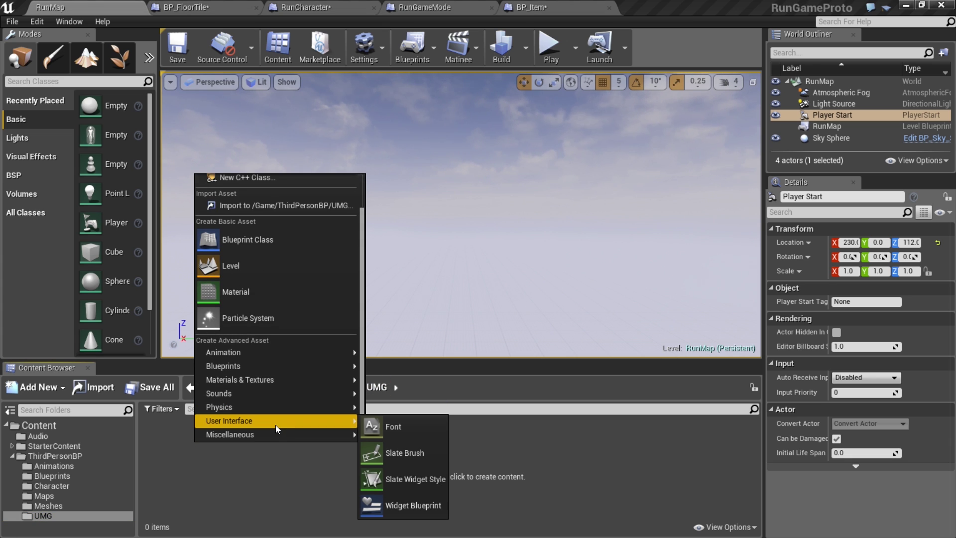
{"action": "left_click", "coordinate": [396, 504]}
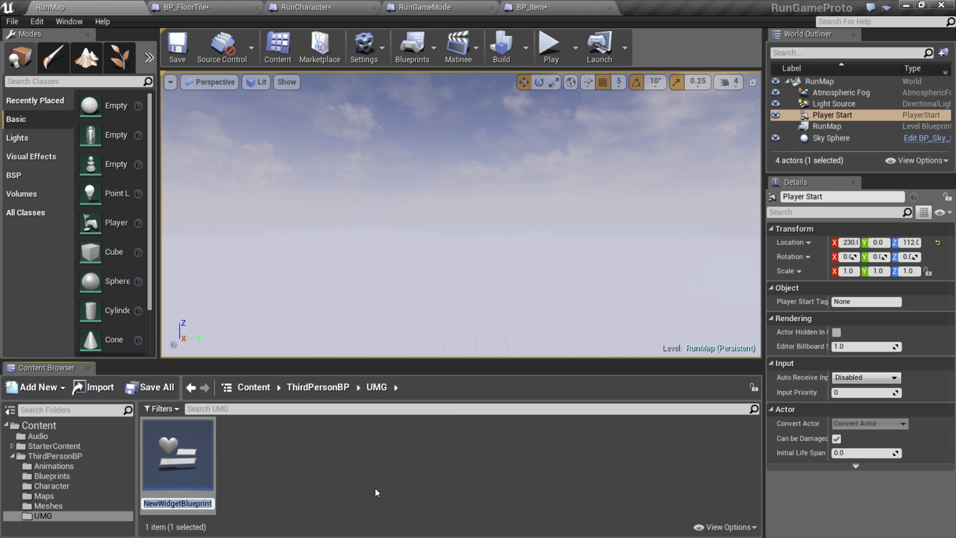
{"action": "type", "text": "RunHUD"}
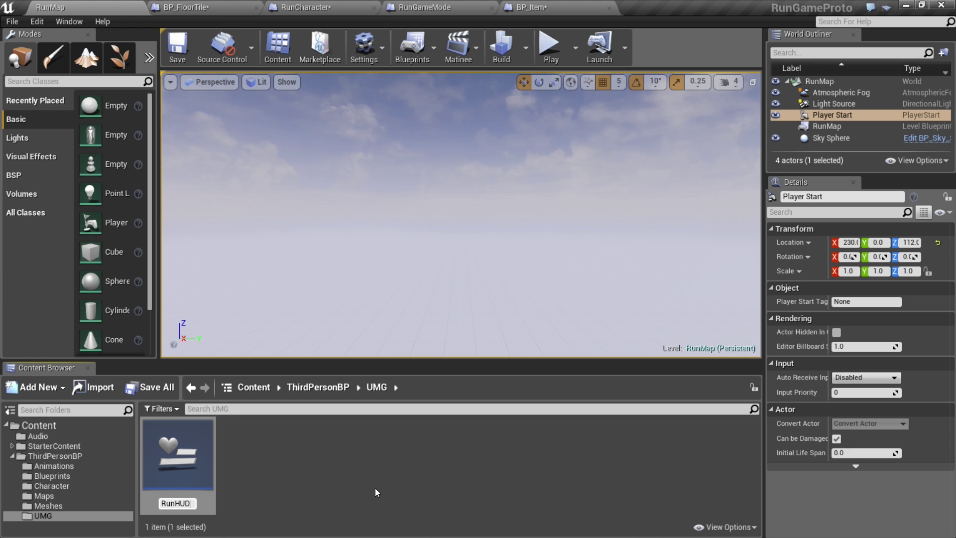
{"action": "key", "text": "Return"}
{"action": "key", "text": "Return"}
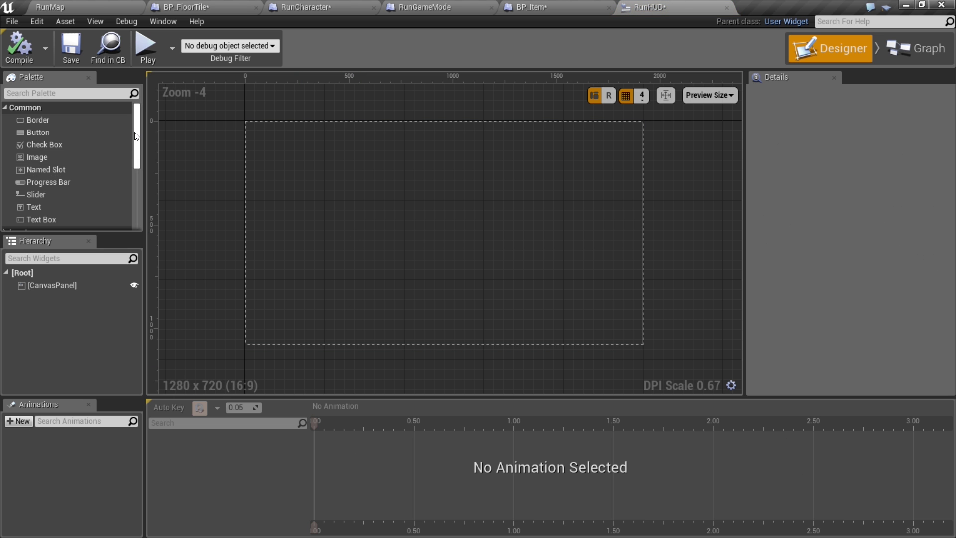
Place a Horizontal Box at the canvas top-left holding two Text blocks.
{"action": "left_click_drag", "start_coordinate": [139, 139], "coordinate": [139, 172]}
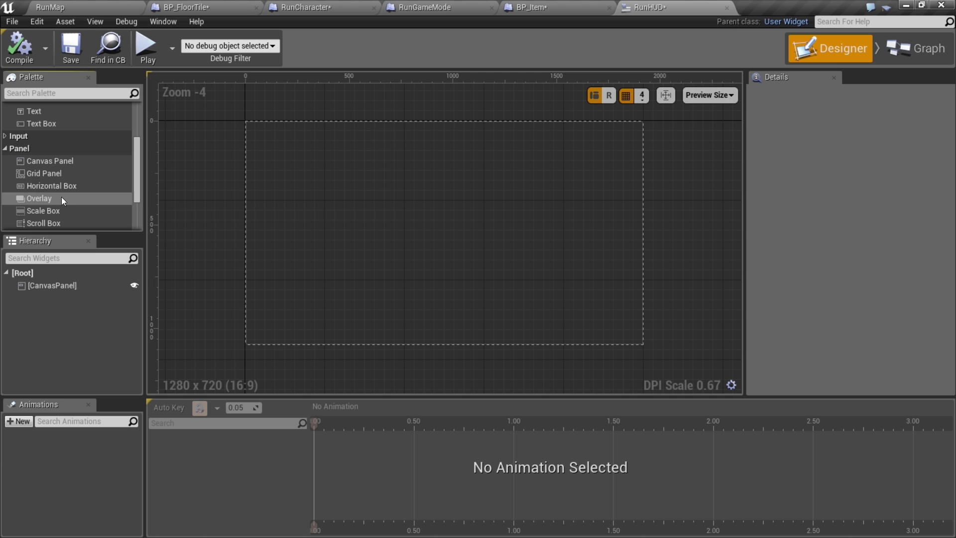
{"action": "left_click_drag", "start_coordinate": [40, 189], "coordinate": [346, 170]}
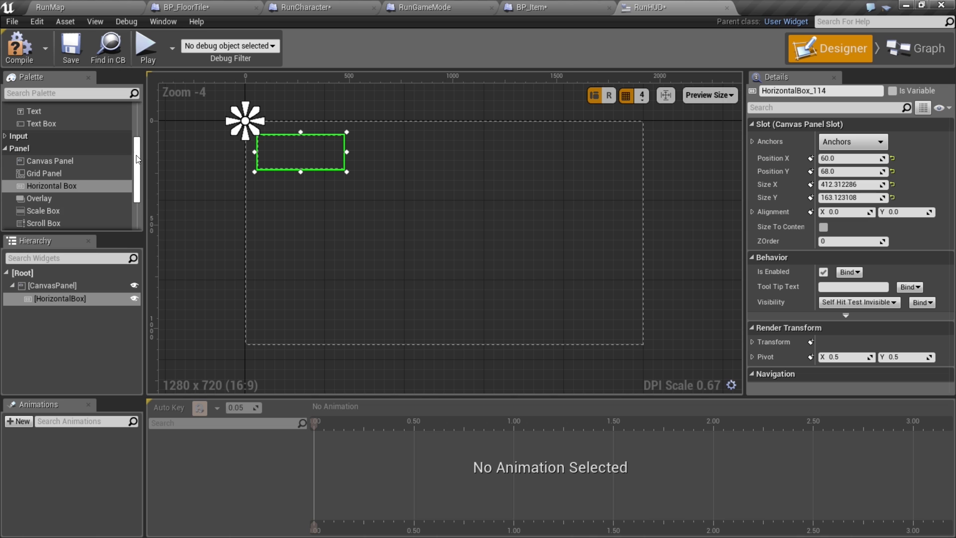
{"action": "left_click_drag", "start_coordinate": [138, 159], "coordinate": [140, 121]}
{"action": "left_click", "coordinate": [60, 207]}
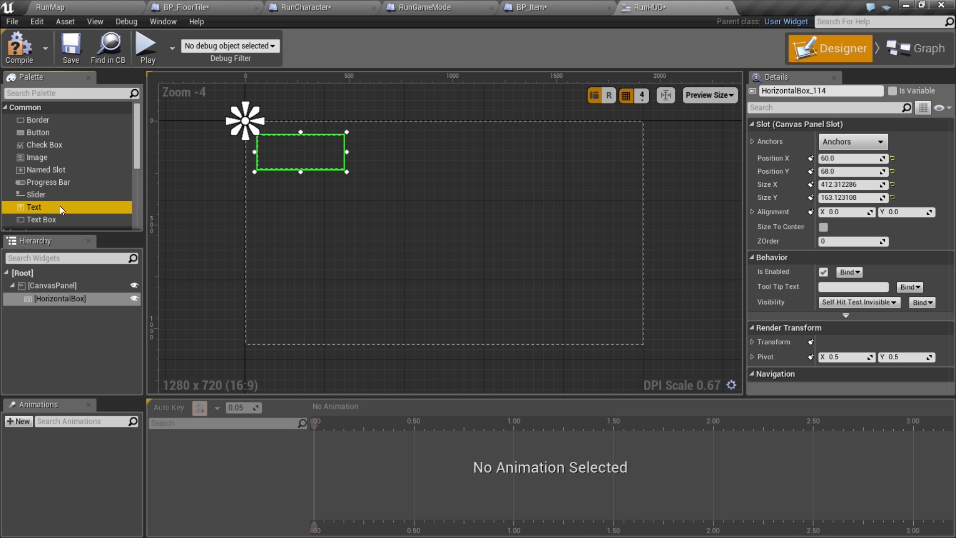
{"action": "left_click_drag", "start_coordinate": [60, 207], "coordinate": [280, 155]}
{"action": "left_click_drag", "start_coordinate": [46, 210], "coordinate": [310, 157]}
Set the font size of both text blocks to 50.
{"action": "left_click", "coordinate": [89, 315], "text": "ctrl"}
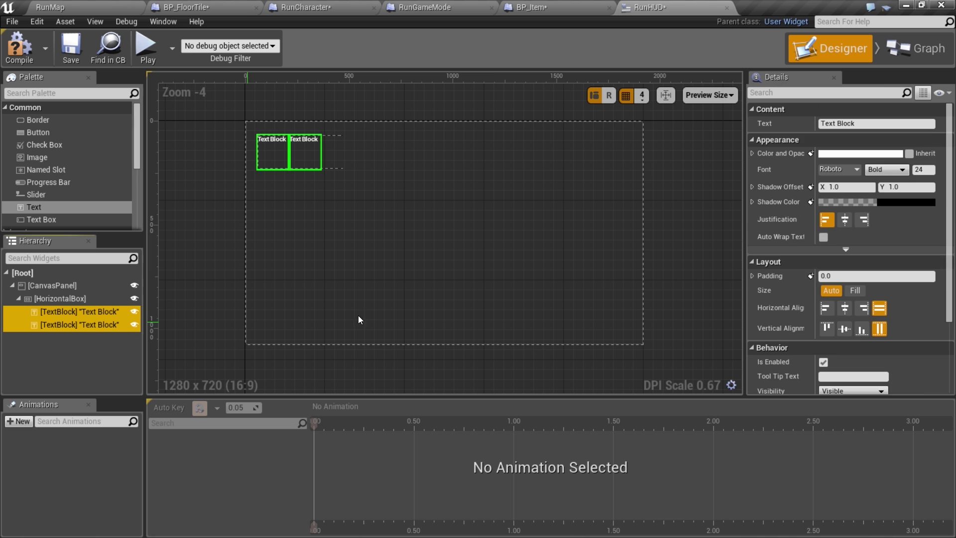
{"action": "left_click", "coordinate": [919, 169]}
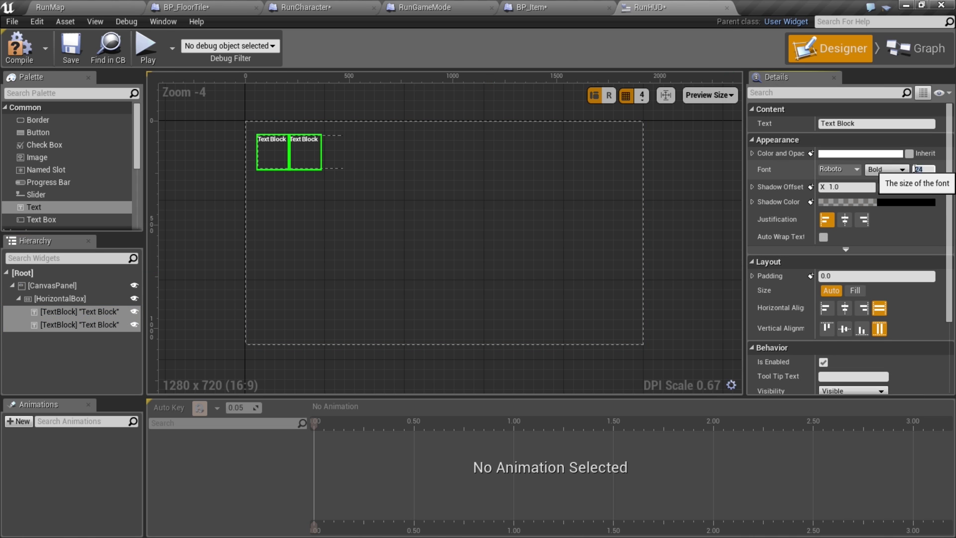
{"action": "type", "text": "50"}
{"action": "key", "text": "Return"}
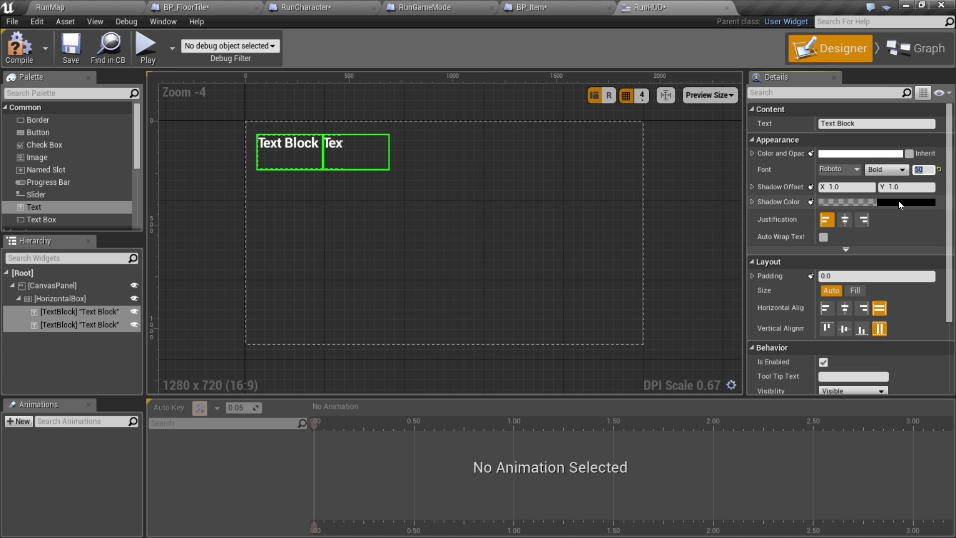
Set the first text to 'Coins:' and the second to placeholder '9999'.
{"action": "left_click", "coordinate": [294, 153]}
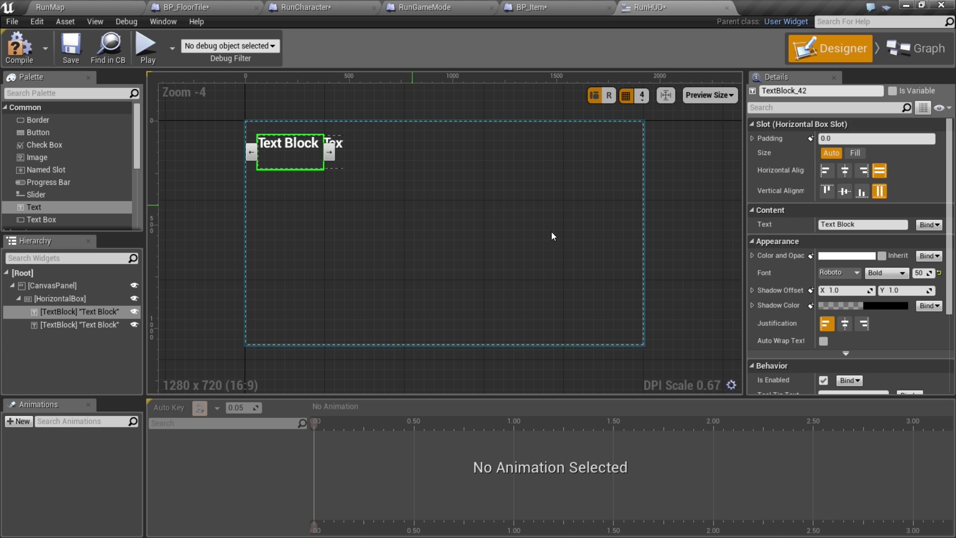
{"action": "left_click", "coordinate": [864, 224]}
{"action": "type", "text": "C"}
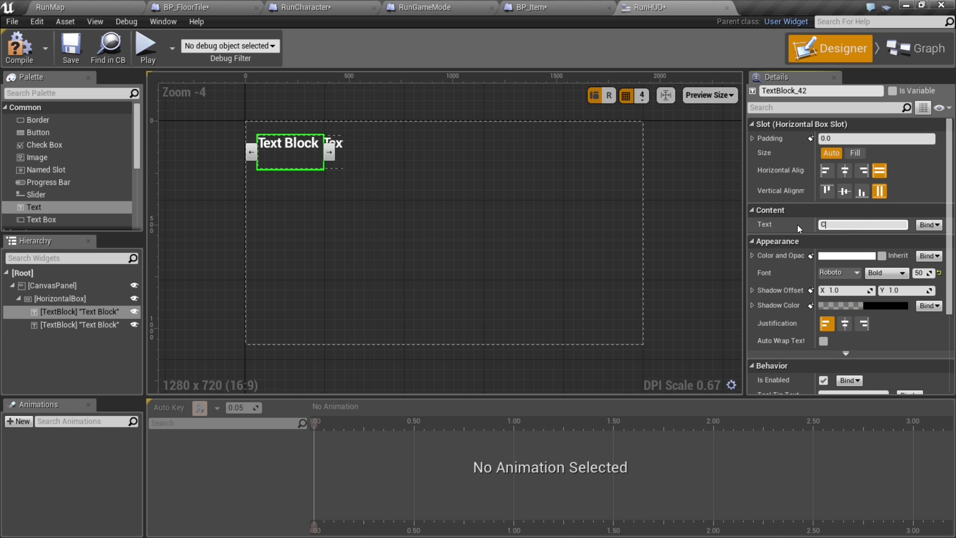
{"action": "type", "text": "oins:"}
{"action": "key", "text": "Return"}
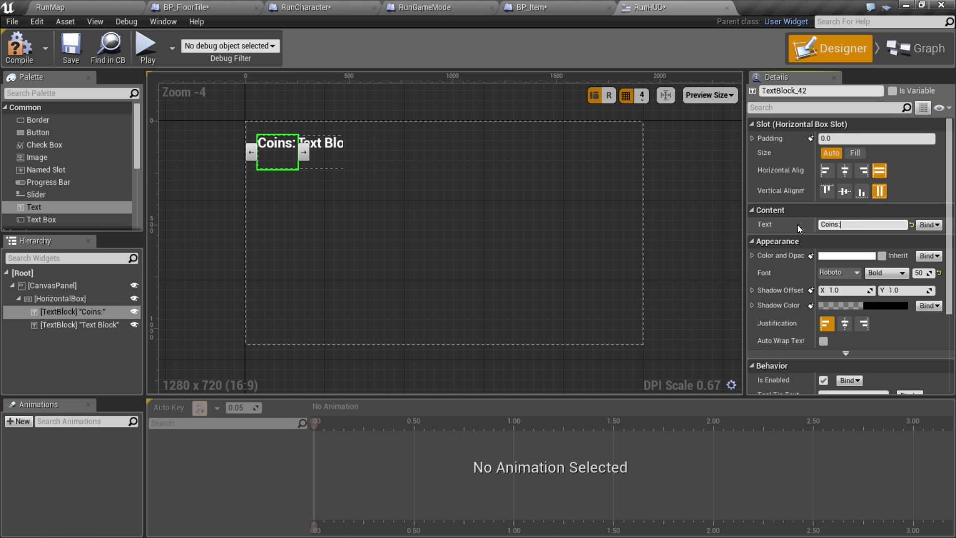
{"action": "left_click", "coordinate": [329, 154]}
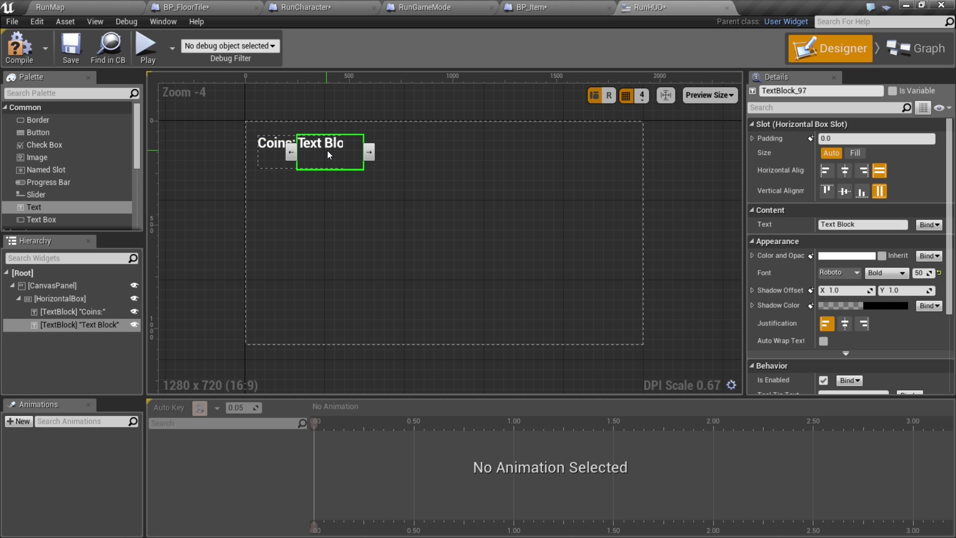
{"action": "left_click", "coordinate": [857, 225]}
{"action": "type", "text": "9999"}
{"action": "key", "text": "Return"}
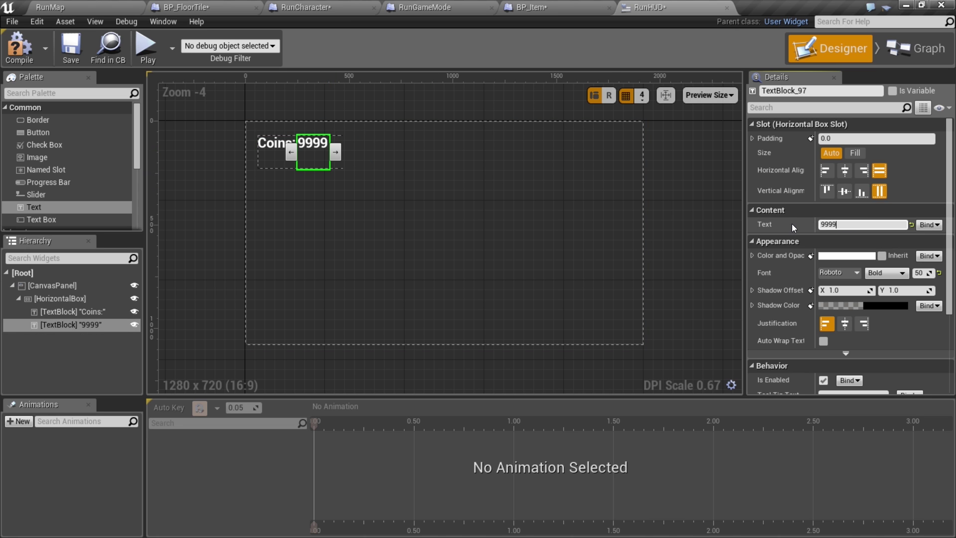
{"action": "left_click", "coordinate": [531, 222]}
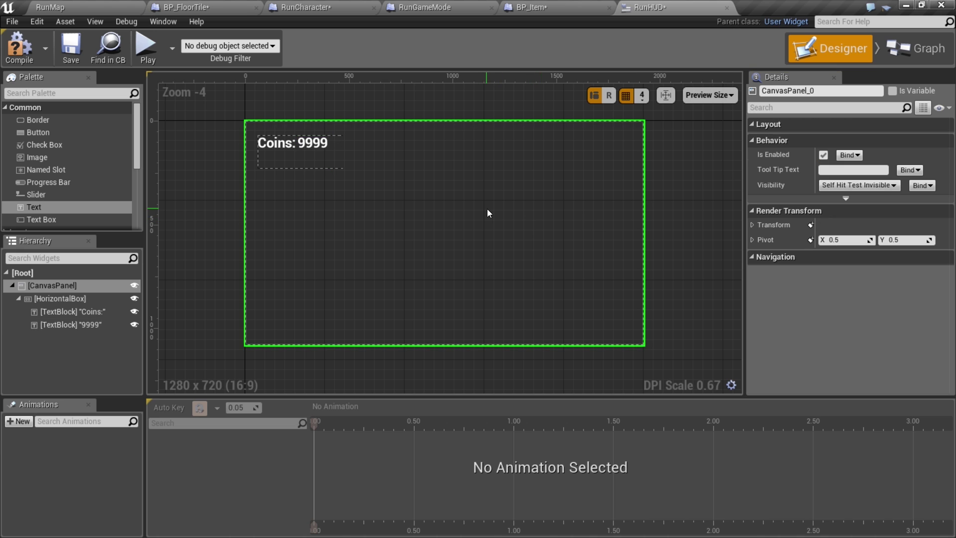
{"action": "left_click", "coordinate": [313, 146]}
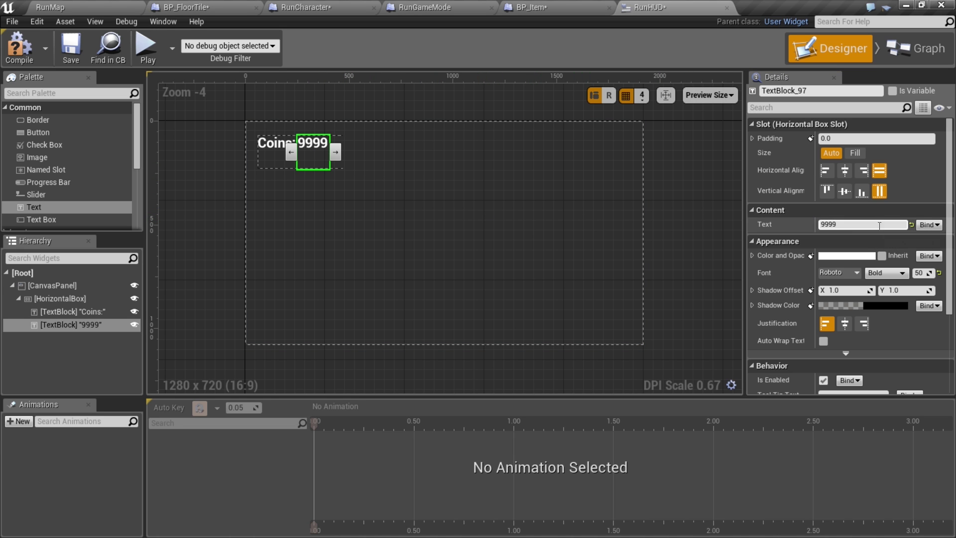
Create a GetText_0 binding for the 9999 text and add a Get Player Character node.
{"action": "left_click", "coordinate": [928, 225]}
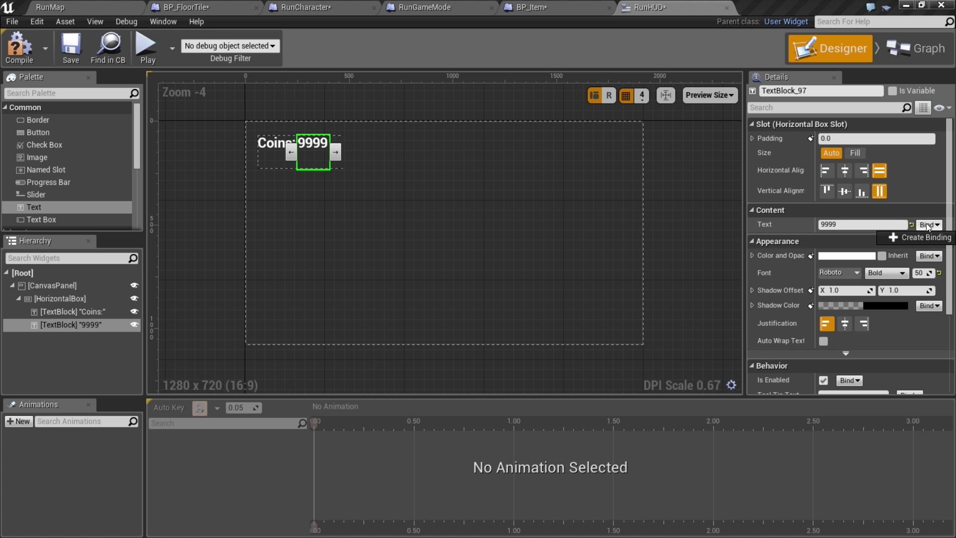
{"action": "left_click", "coordinate": [929, 236]}
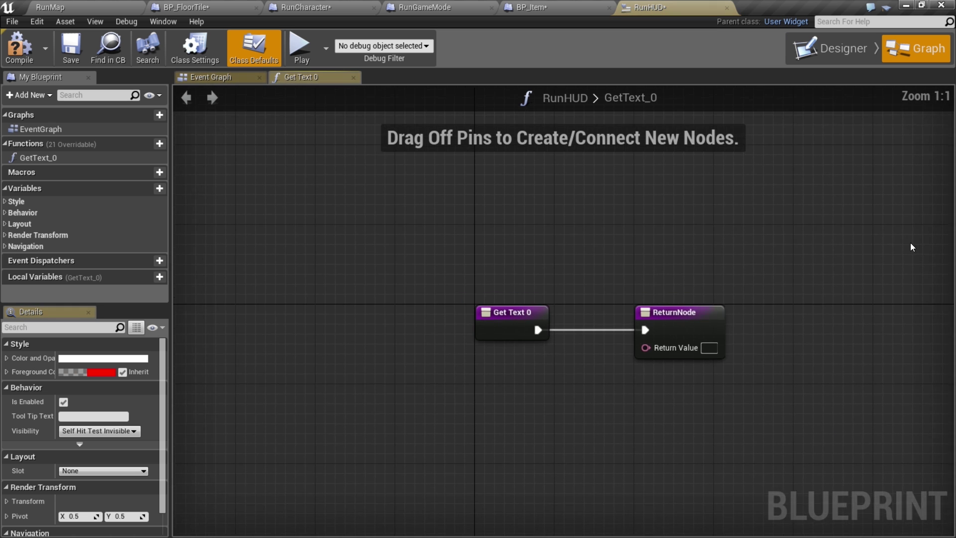
{"action": "left_click_drag", "start_coordinate": [519, 328], "coordinate": [339, 289]}
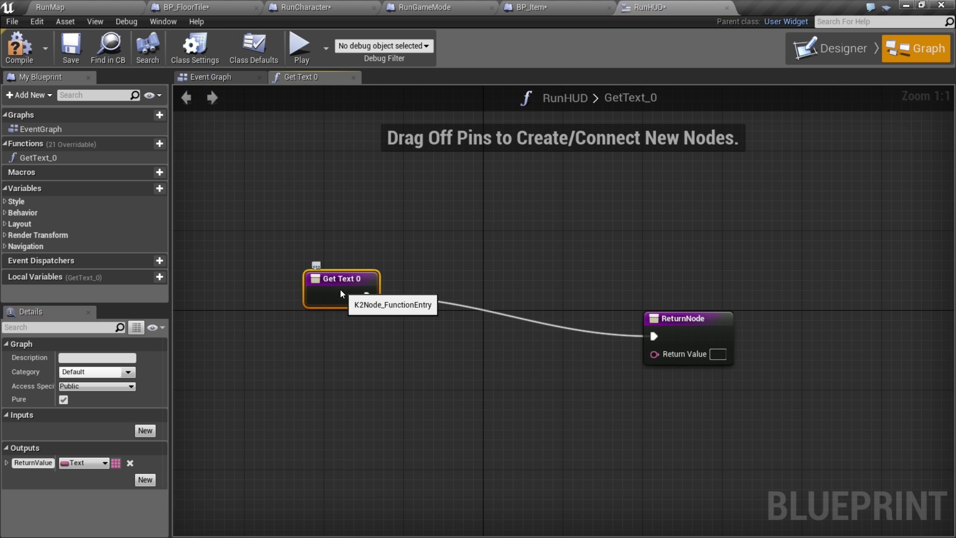
{"action": "right_click", "coordinate": [328, 368]}
{"action": "type", "text": "player"}
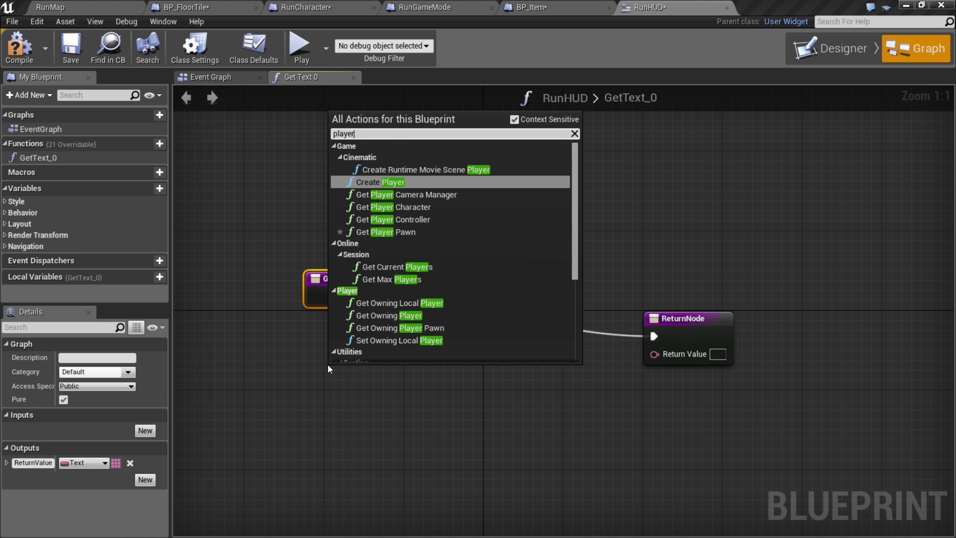
{"action": "left_click", "coordinate": [408, 207]}
{"action": "left_click_drag", "start_coordinate": [418, 369], "coordinate": [309, 369]}
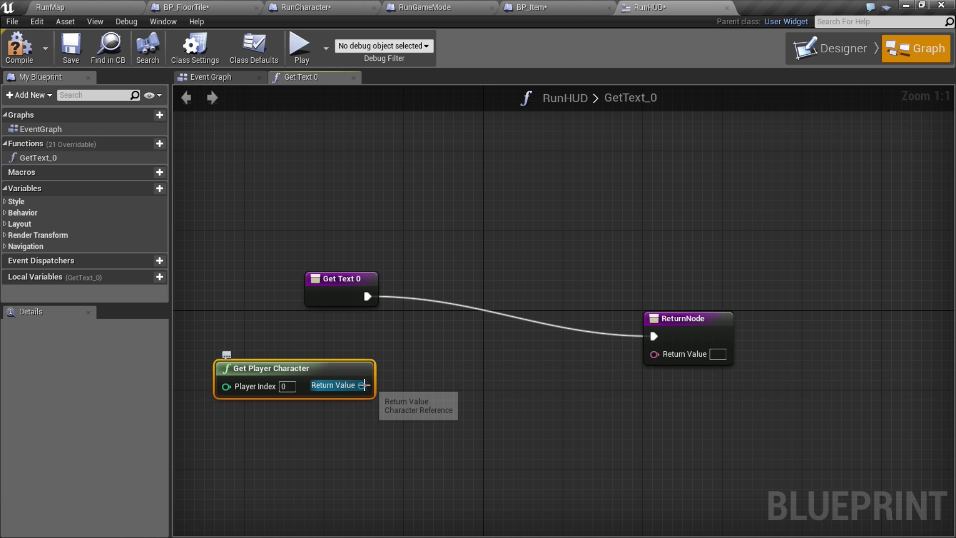
Cast the player character to RunCharacter, wired between the function entry and the return node.
{"action": "left_click_drag", "start_coordinate": [362, 385], "coordinate": [426, 334]}
{"action": "type", "text": "castto"}
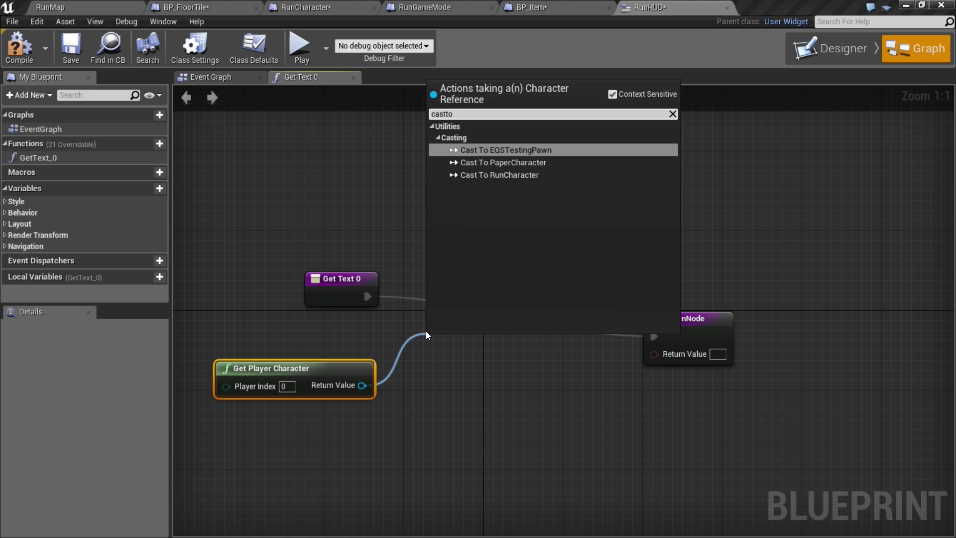
{"action": "left_click", "coordinate": [518, 175]}
{"action": "left_click_drag", "start_coordinate": [368, 296], "coordinate": [435, 356]}
{"action": "left_click_drag", "start_coordinate": [550, 356], "coordinate": [787, 282]}
Return RunCharacter's Total Coins as the binding's text value.
{"action": "left_click_drag", "start_coordinate": [550, 390], "coordinate": [617, 411]}
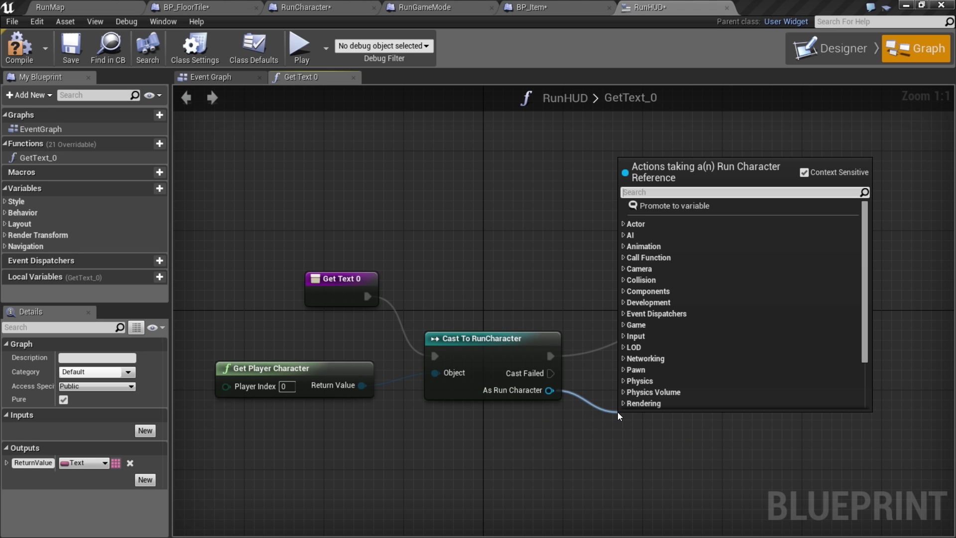
{"action": "type", "text": "total"}
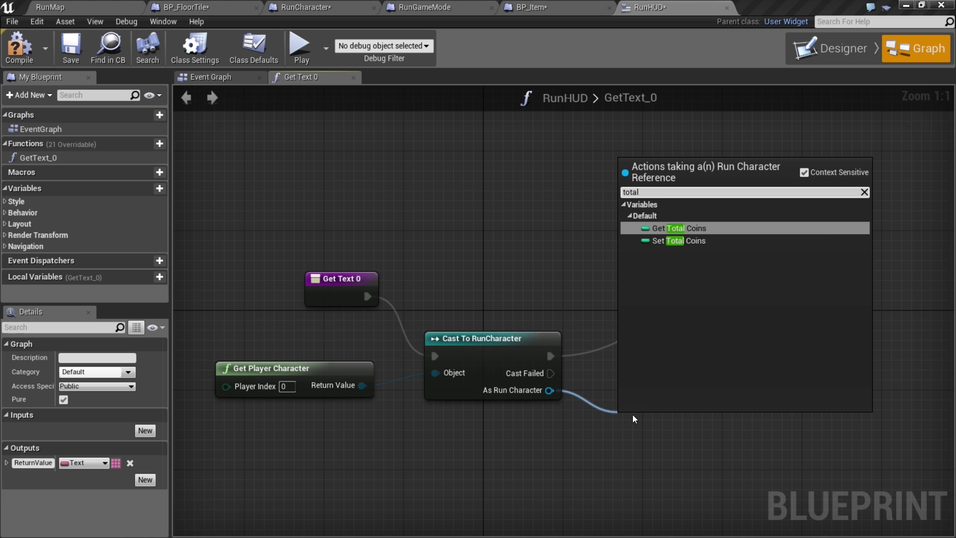
{"action": "left_click", "coordinate": [670, 229]}
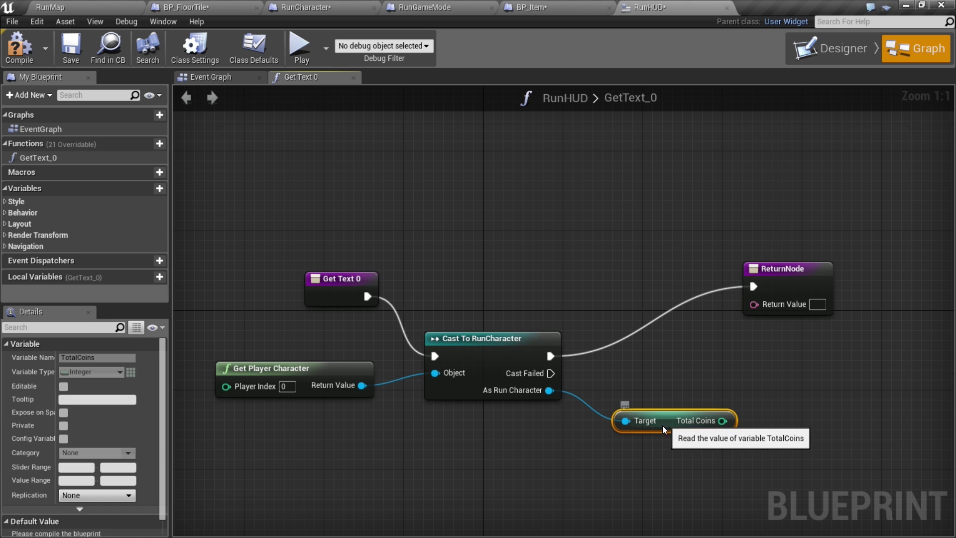
{"action": "left_click_drag", "start_coordinate": [664, 422], "coordinate": [589, 452]}
{"action": "left_click_drag", "start_coordinate": [652, 451], "coordinate": [752, 305]}
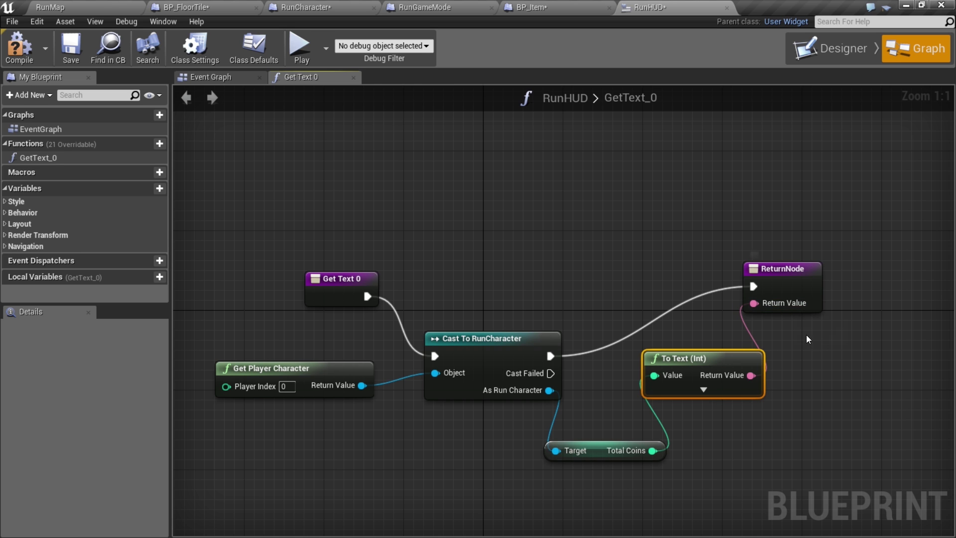
Compile and save the RunHUD widget from the Designer view.
{"action": "left_click", "coordinate": [216, 78]}
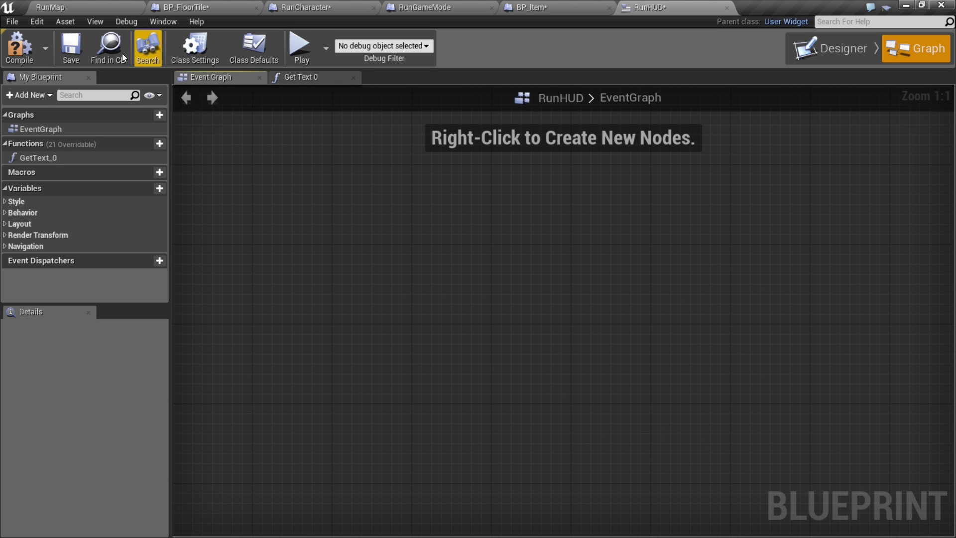
{"action": "left_click", "coordinate": [323, 77]}
{"action": "left_click", "coordinate": [842, 48]}
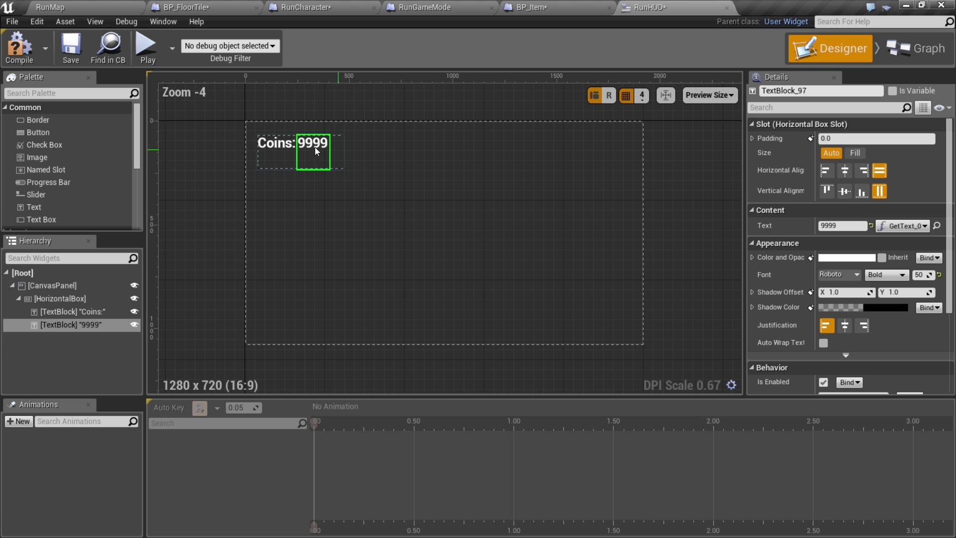
{"action": "left_click", "coordinate": [18, 56]}
{"action": "left_click", "coordinate": [71, 48]}
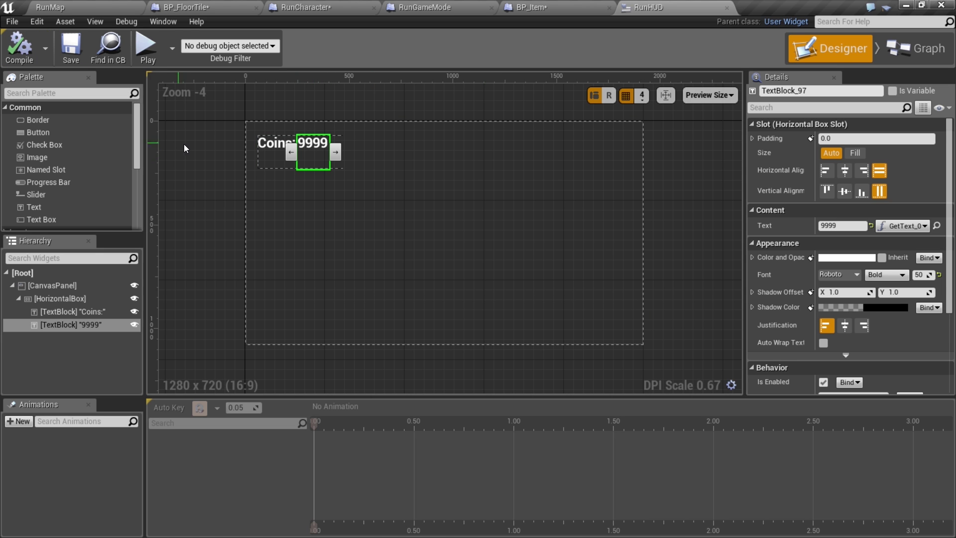
Close RunHUD and bring up Event Begin Play in RunGameMode's Event Graph.
{"action": "left_click", "coordinate": [728, 9]}
{"action": "right_click_drag", "start_coordinate": [275, 263], "coordinate": [338, 301]}
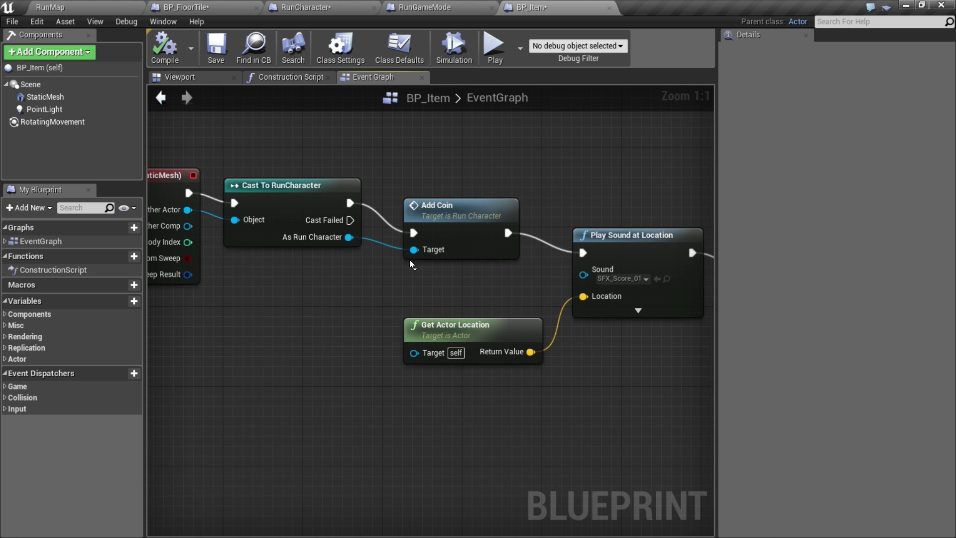
{"action": "left_click", "coordinate": [426, 8]}
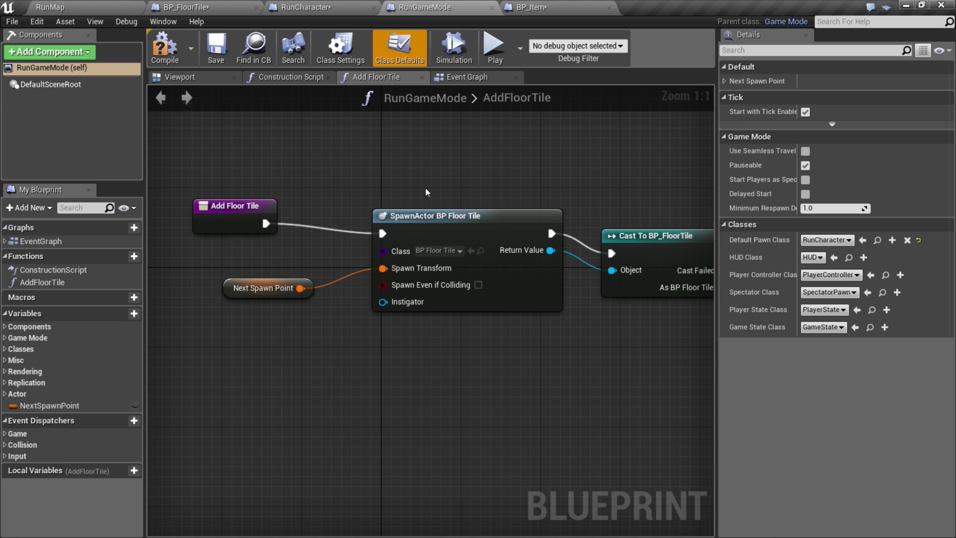
{"action": "left_click", "coordinate": [463, 77]}
{"action": "right_click_drag", "start_coordinate": [384, 197], "coordinate": [579, 193]}
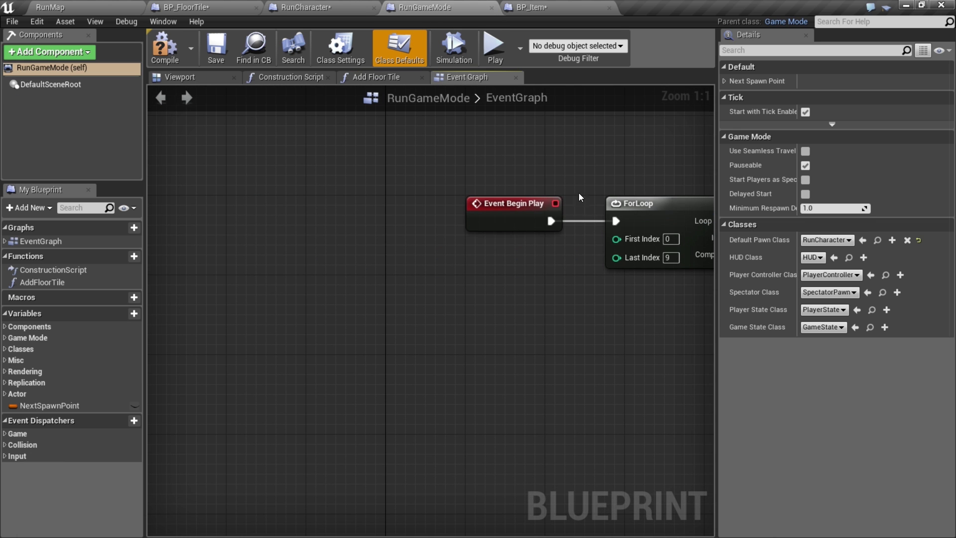
{"action": "left_click_drag", "start_coordinate": [507, 219], "coordinate": [188, 218]}
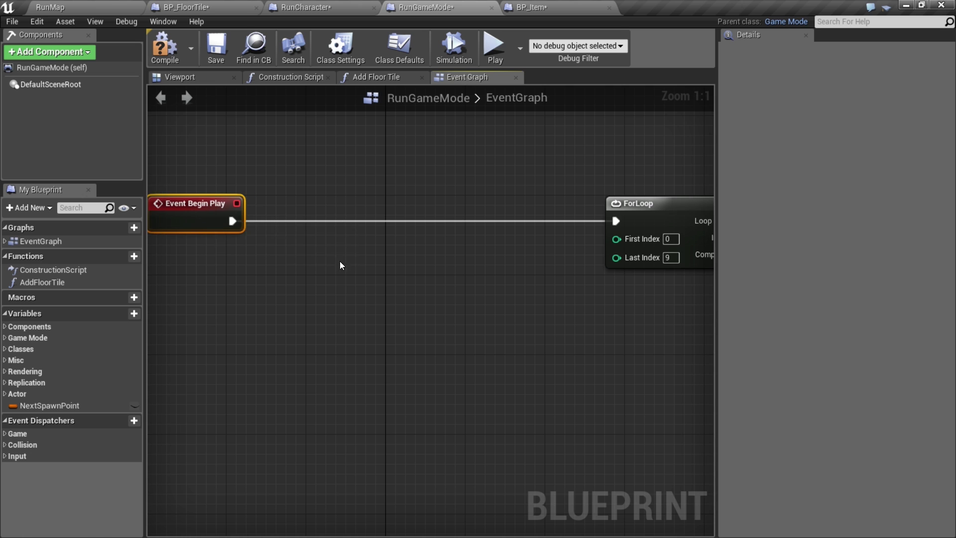
{"action": "right_click_drag", "start_coordinate": [188, 218], "coordinate": [423, 215]}
Add a Create Widget node of class RunHUD after Event Begin Play.
{"action": "left_click_drag", "start_coordinate": [424, 215], "coordinate": [473, 229]}
{"action": "type", "text": "widget"}
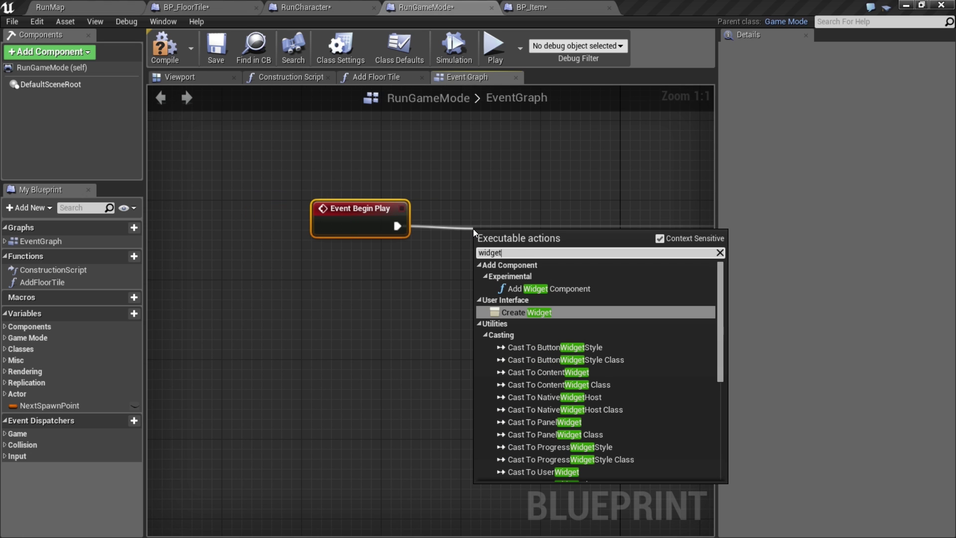
{"action": "left_click", "coordinate": [525, 311]}
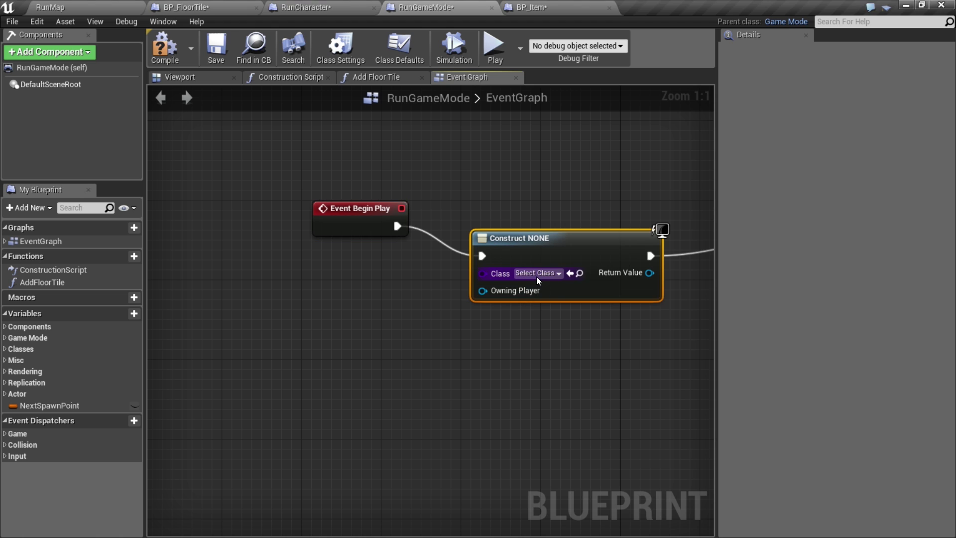
{"action": "left_click", "coordinate": [553, 274]}
{"action": "left_click", "coordinate": [548, 312]}
{"action": "left_click_drag", "start_coordinate": [554, 262], "coordinate": [524, 232]}
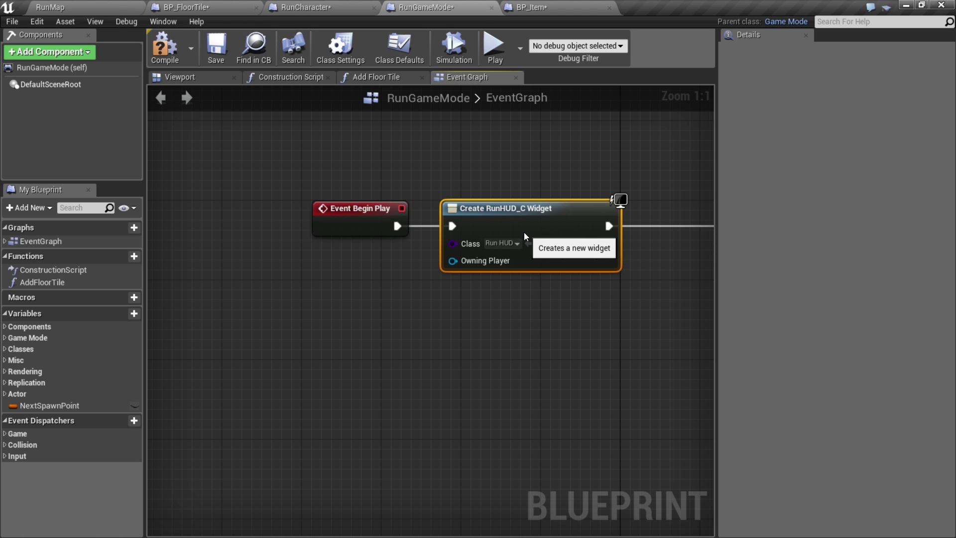
Add the created RunHUD widget to the viewport right after it is created.
{"action": "left_click_drag", "start_coordinate": [371, 262], "coordinate": [371, 262]}
{"action": "type", "text": "viewport"}
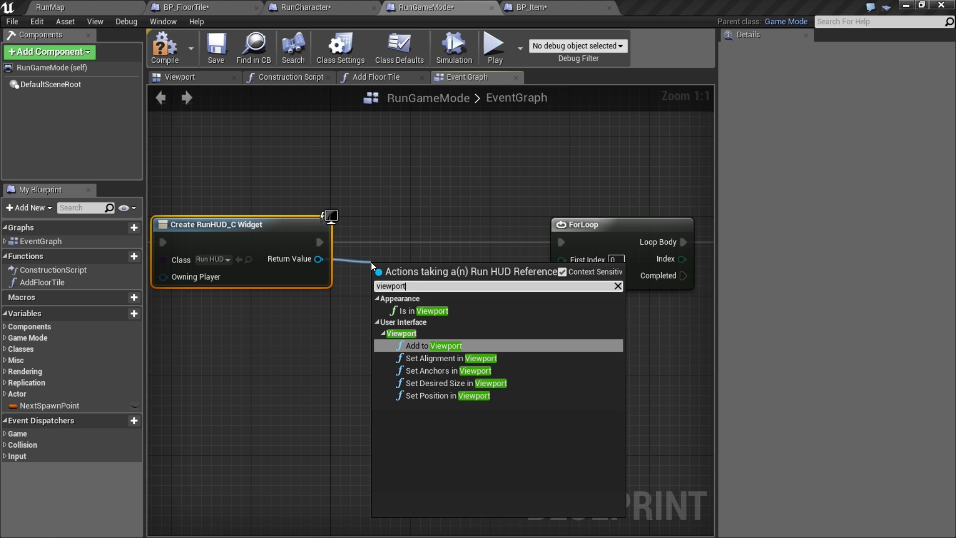
{"action": "left_click", "coordinate": [435, 346]}
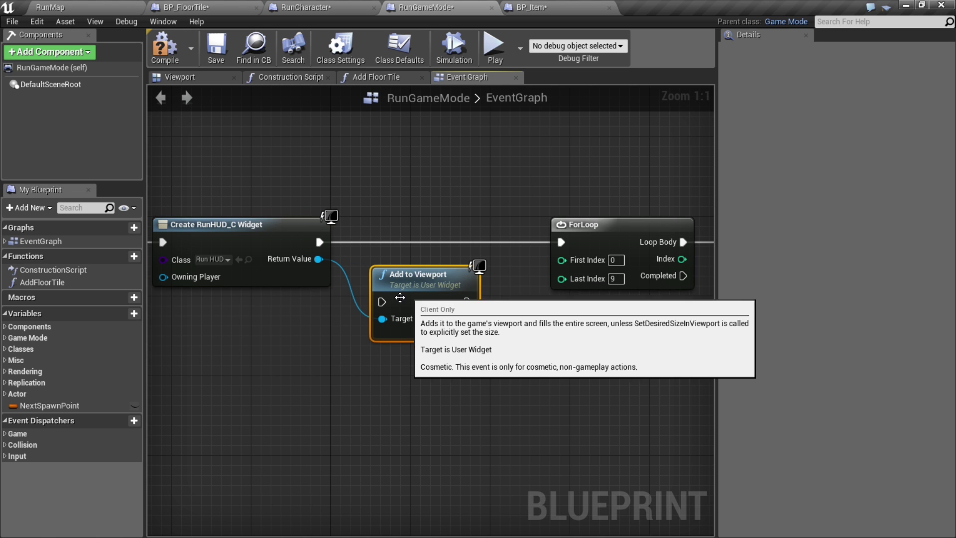
{"action": "left_click_drag", "start_coordinate": [319, 242], "coordinate": [382, 302]}
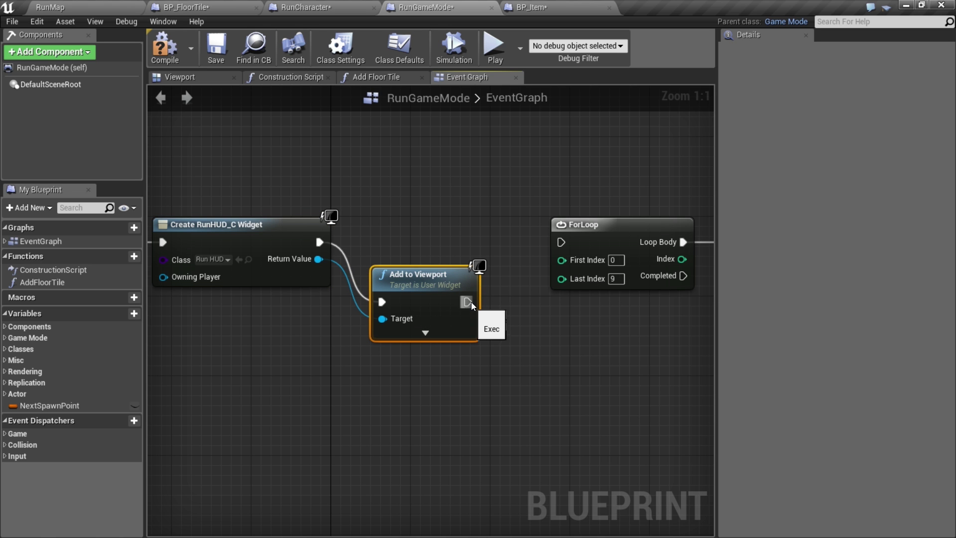
{"action": "left_click_drag", "start_coordinate": [437, 292], "coordinate": [457, 262]}
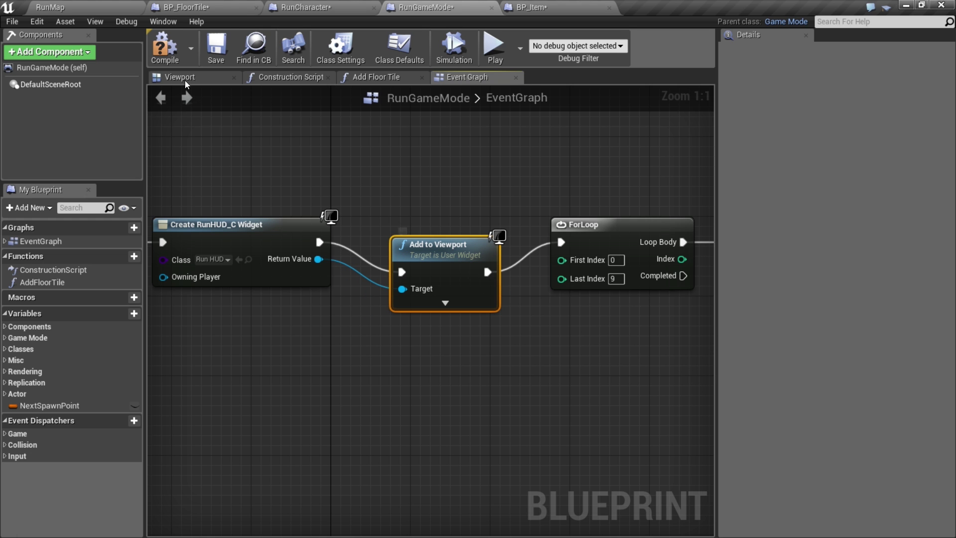
Compile RunGameMode and return to the RunMap level editor.
{"action": "left_click", "coordinate": [172, 56]}
{"action": "right_click_drag", "start_coordinate": [221, 112], "coordinate": [360, 118]}
{"action": "left_click", "coordinate": [82, 6]}
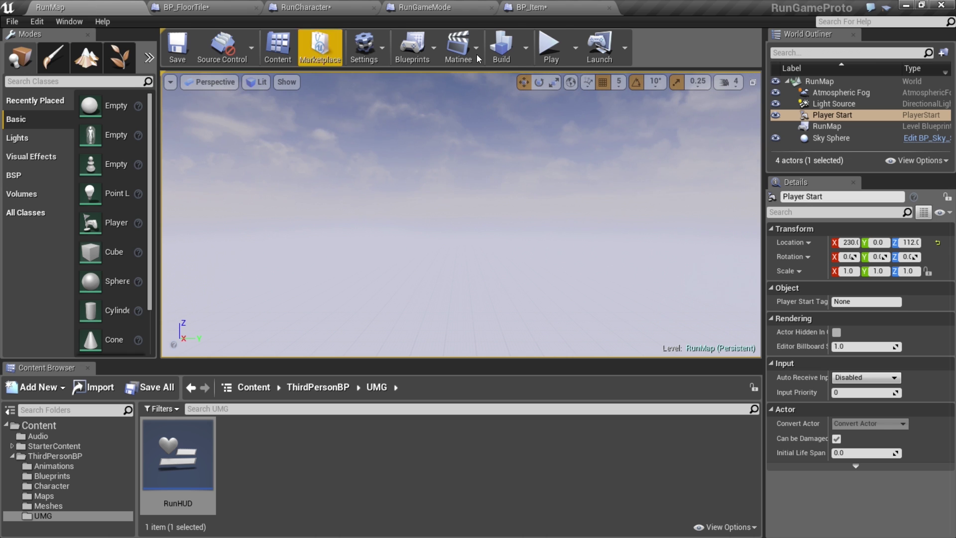
Play the RunMap level to test the coin-counting HUD.
{"action": "left_click", "coordinate": [550, 49]}
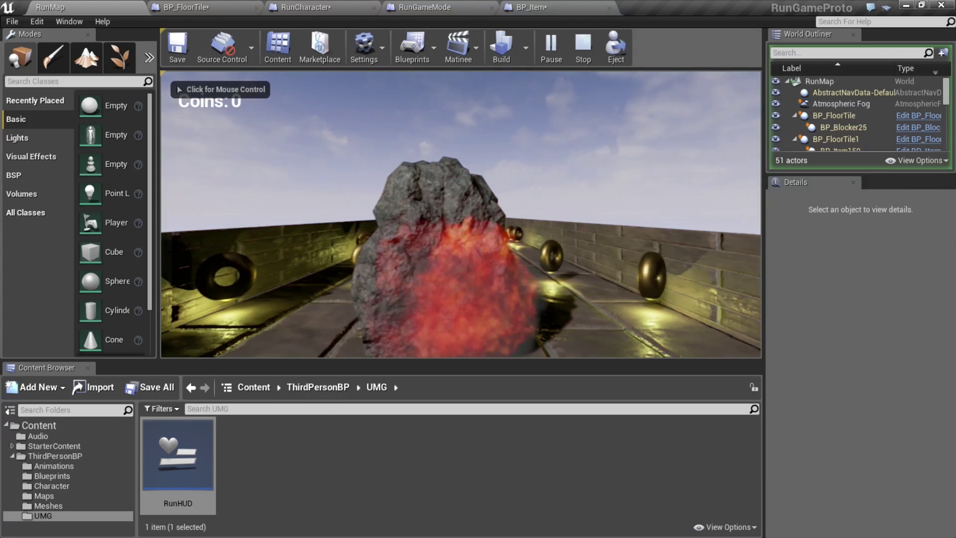